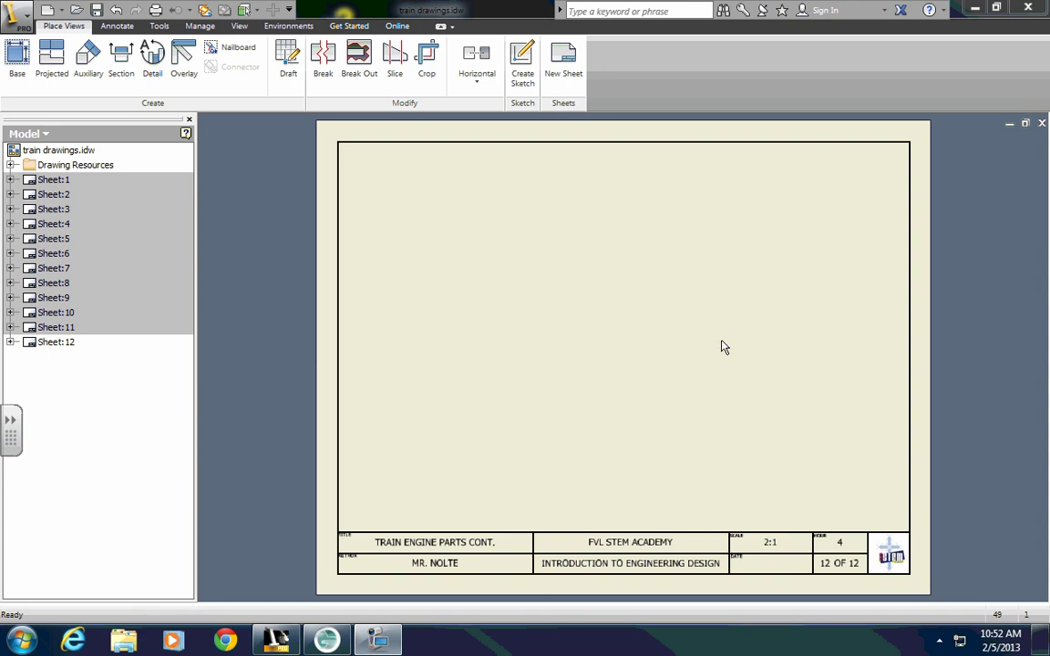
Step: Start a base view and load stack2.ipt from the Miniature Train folder
left_click(16, 55)
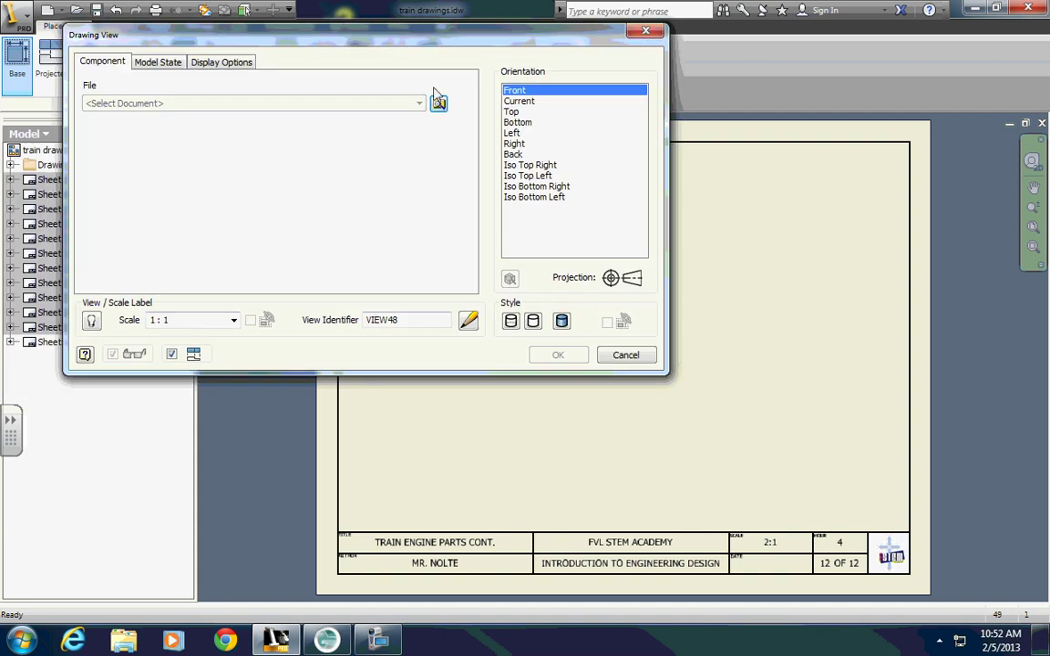
left_click(438, 105)
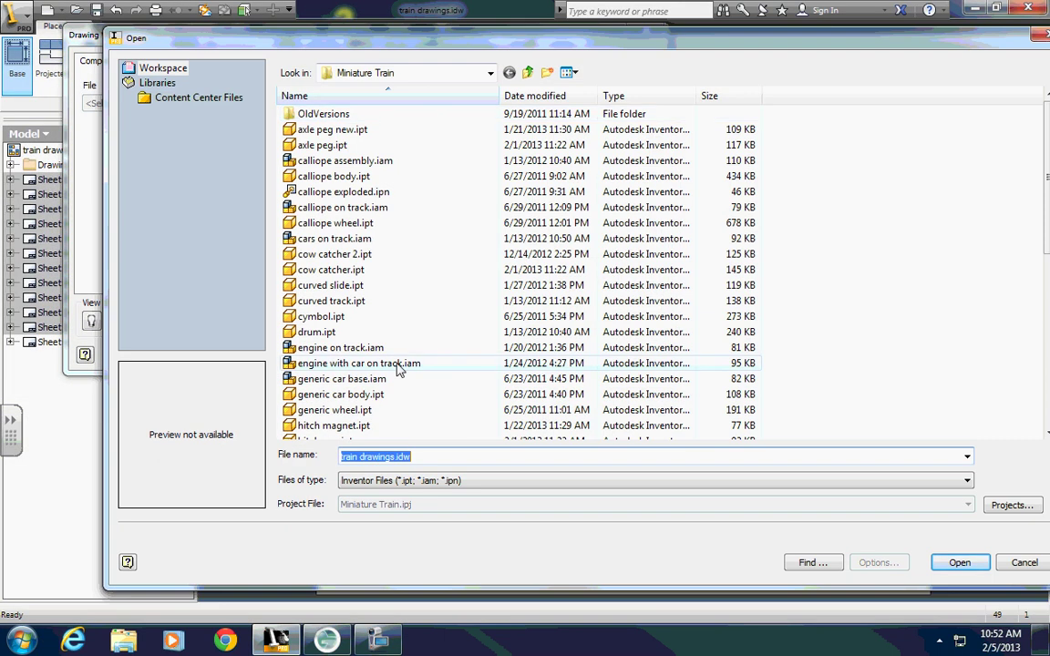
left_click(402, 332)
scroll(402, 332, "down", 5)
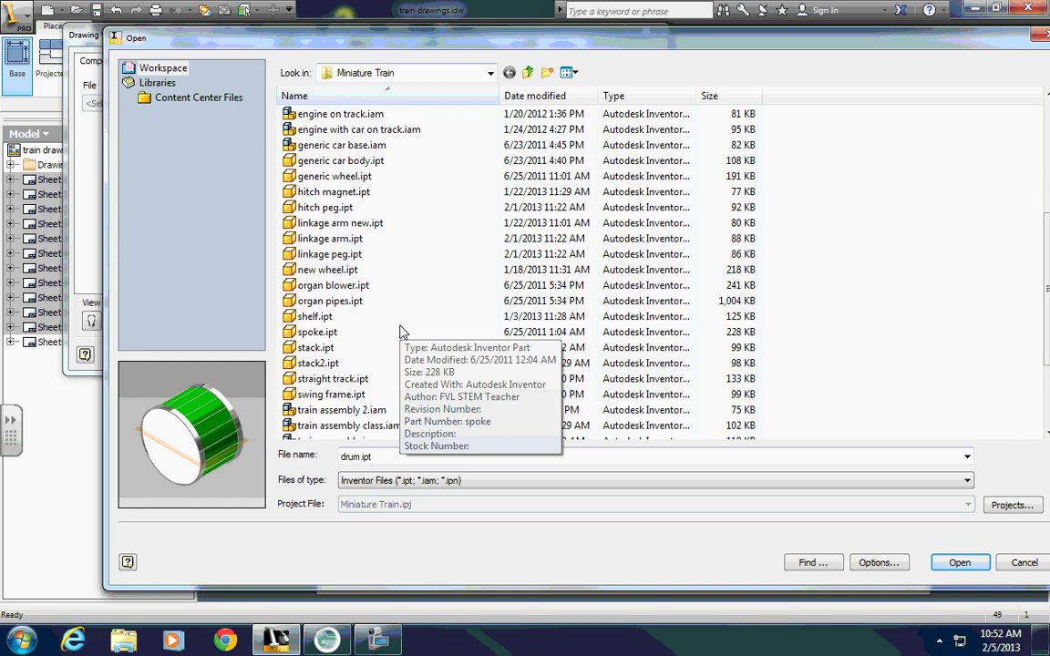
scroll(403, 332, "down", 3)
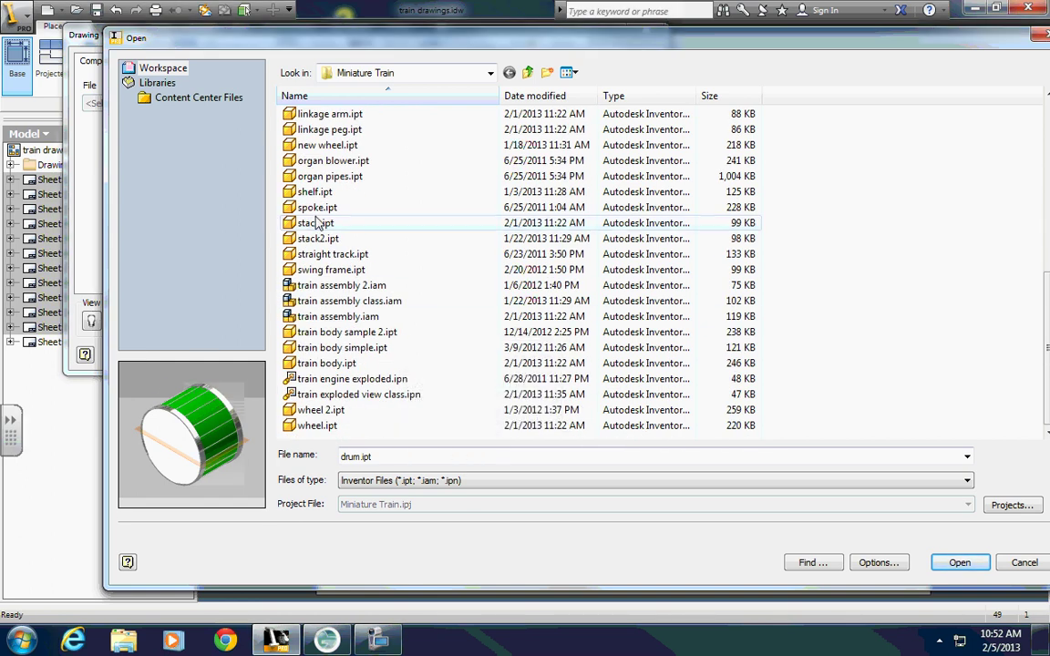
left_click(317, 222)
left_click(318, 238)
left_click(316, 222)
left_click(321, 239)
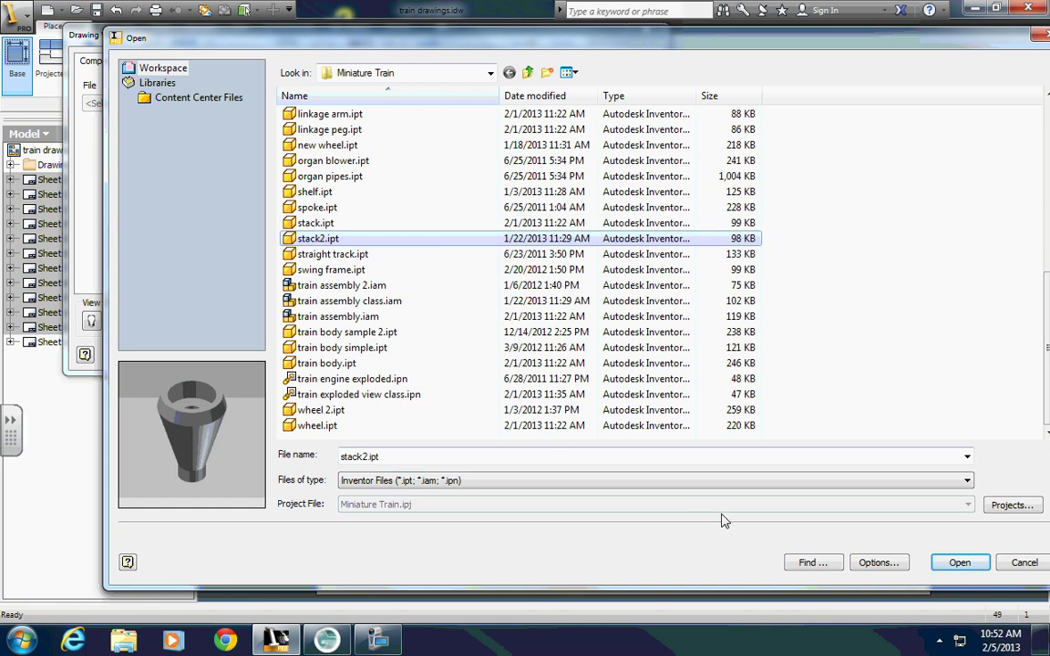
left_click(959, 563)
Step: Replace stack2.ipt with stack.ipt as the base view's part file
left_click_drag(272, 39, 1040, 139)
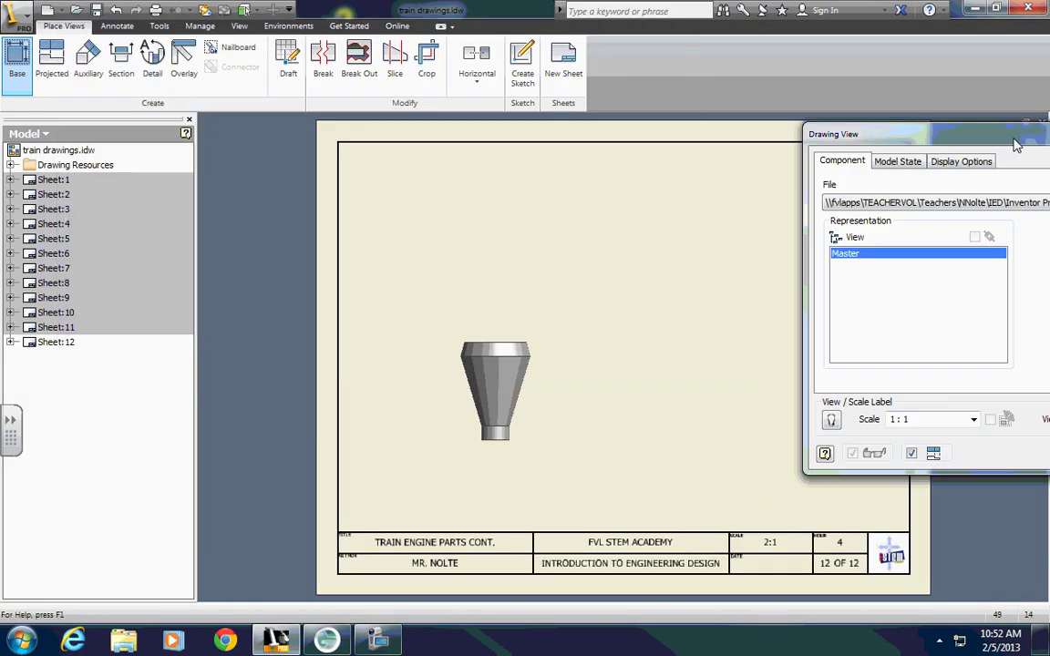
mouse_move(892, 139)
left_mouse_down()
mouse_move(319, 183)
mouse_move(82, 179)
left_mouse_up()
left_click(401, 238)
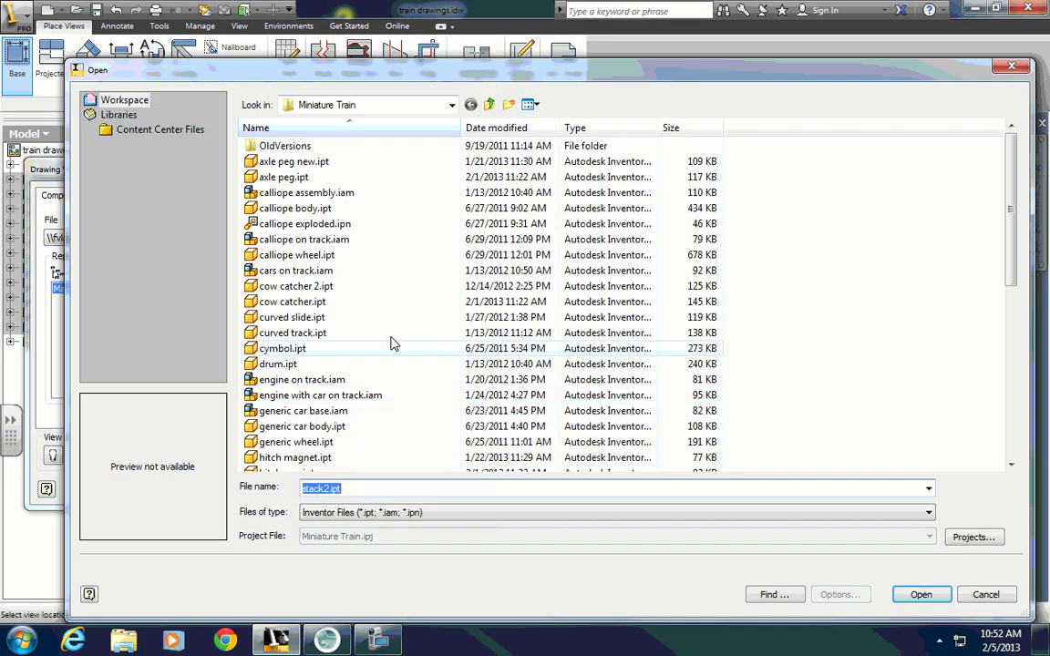
left_click(380, 366)
scroll(381, 374, "down", 5)
scroll(381, 373, "down", 3)
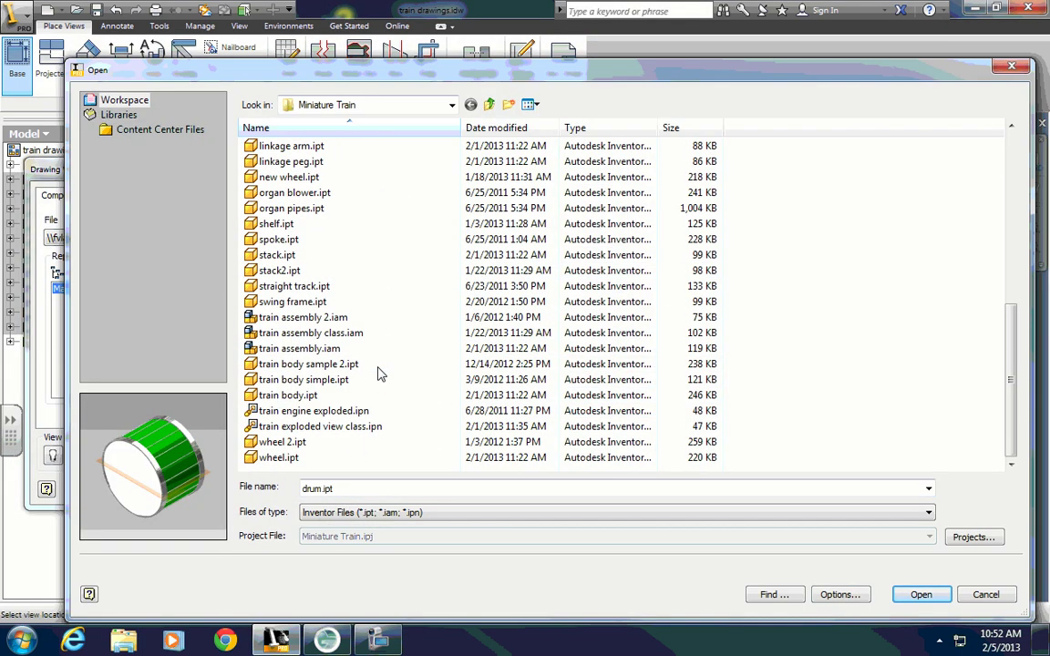
left_click(288, 259)
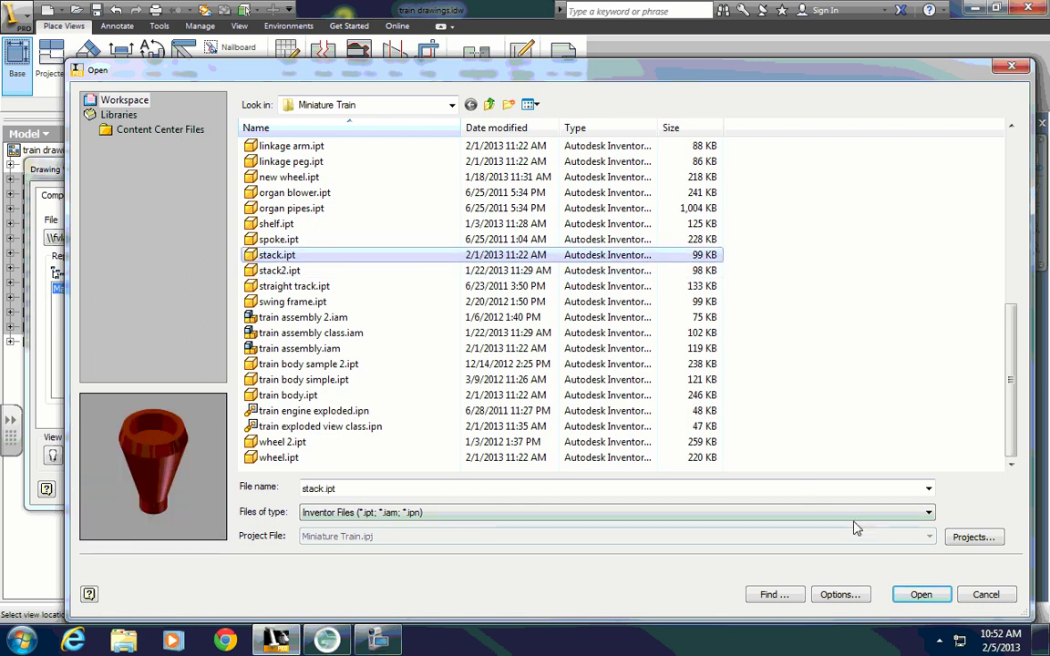
left_click(919, 595)
Step: Set the base view to scale 2:1 with identifier SMOKE STACK and its label shown
left_click_drag(278, 180, 1027, 277)
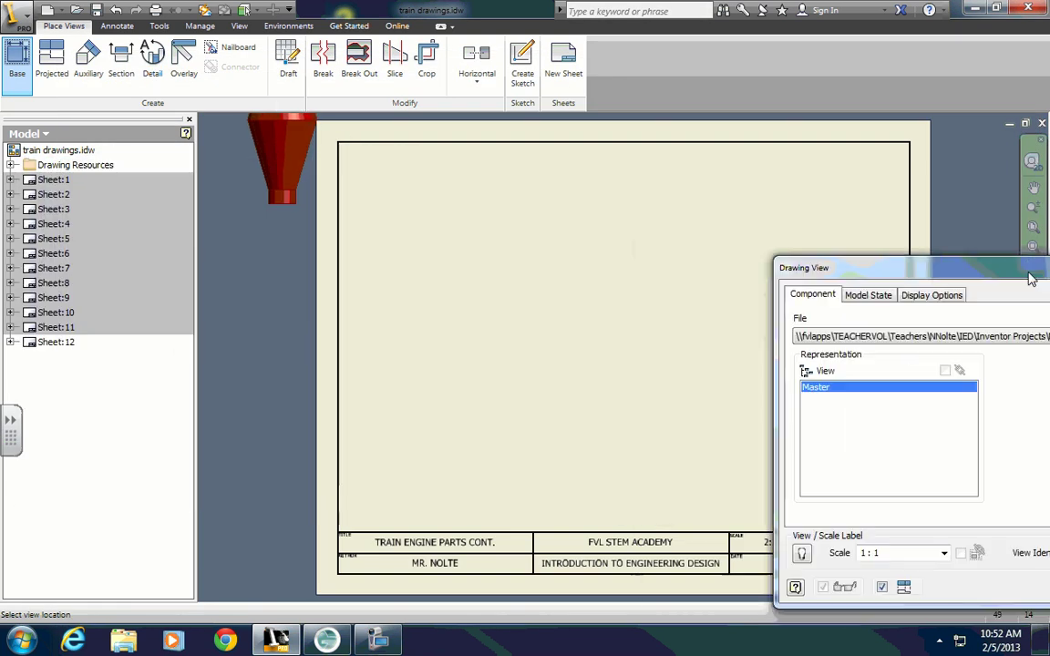
mouse_move(934, 271)
left_mouse_down()
mouse_move(823, 241)
mouse_move(604, 230)
left_mouse_up()
left_click_drag(561, 510, 533, 516)
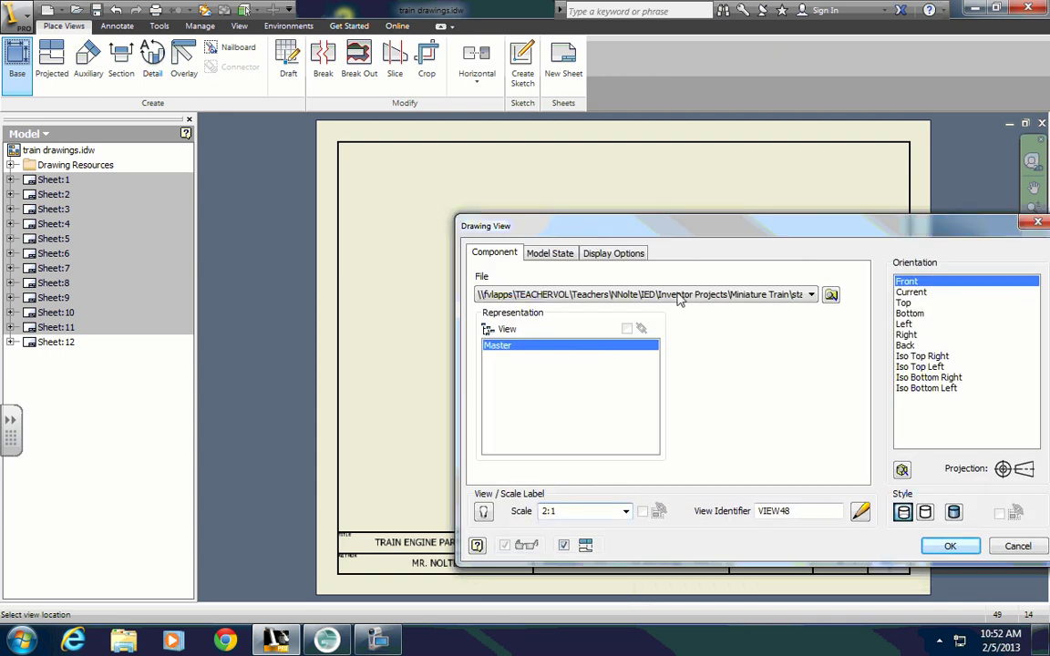
mouse_move(625, 224)
left_mouse_down()
mouse_move(338, 197)
mouse_move(287, 212)
left_mouse_up()
left_click_drag(461, 508, 438, 516)
type("S")
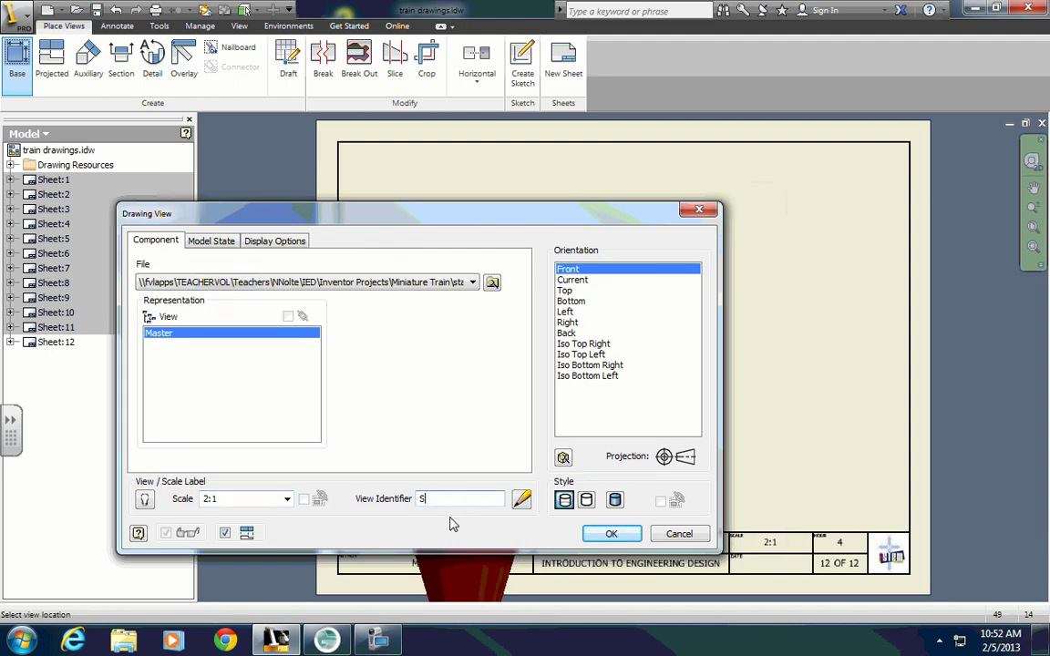
type("MOKE STACK")
left_click(522, 499)
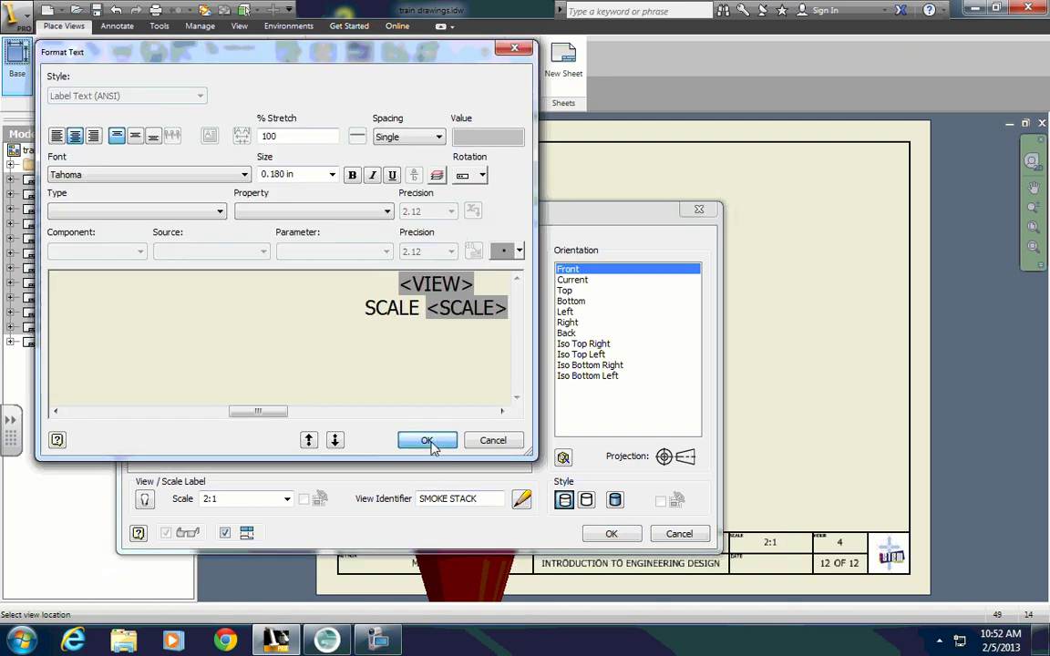
left_click(427, 439)
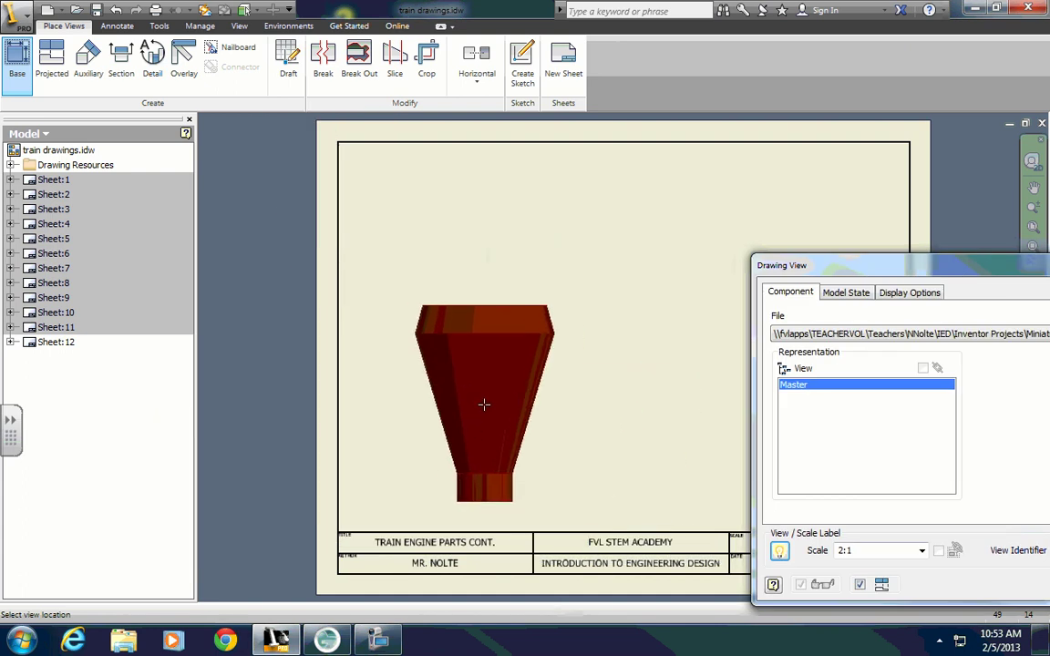
Step: Place the smoke stack front view and create a projected top view above it
left_click(484, 404)
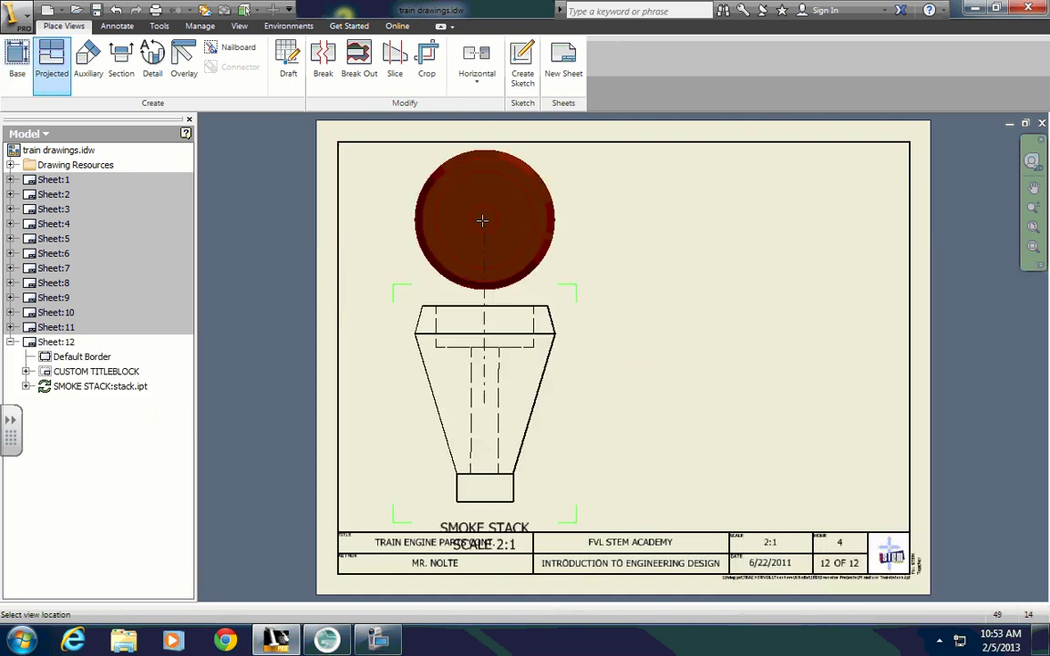
left_click(483, 220)
right_click(483, 222)
left_click(539, 220)
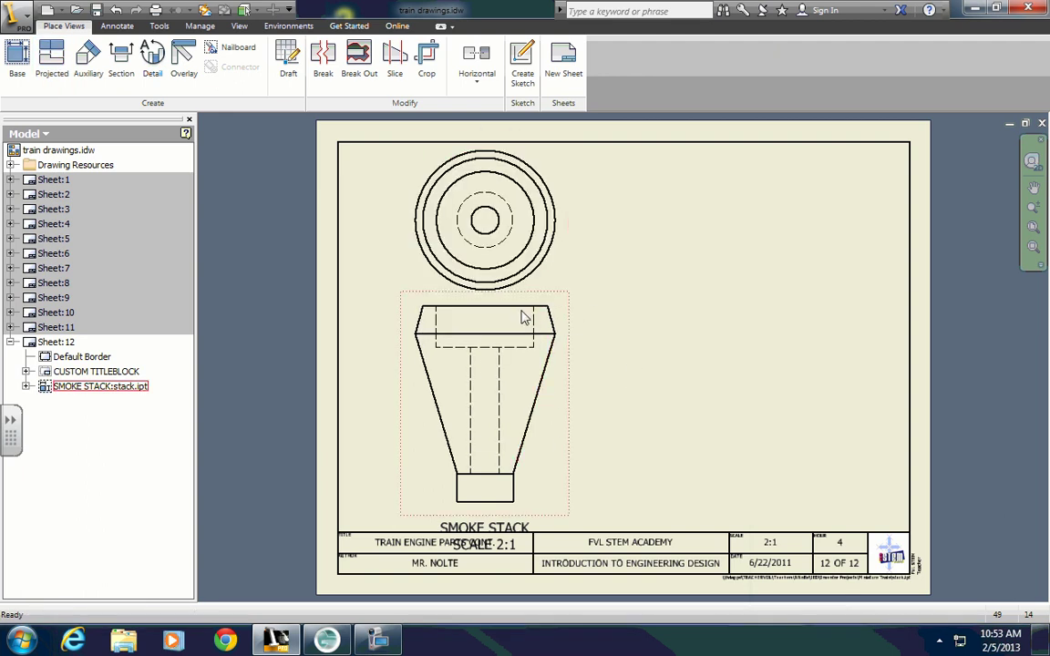
Step: Shift the top view, front view and SMOKE STACK label upward on the sheet
left_click_drag(569, 286, 570, 275)
mouse_move(579, 319)
left_mouse_down()
mouse_move(576, 306)
mouse_move(567, 322)
left_mouse_up()
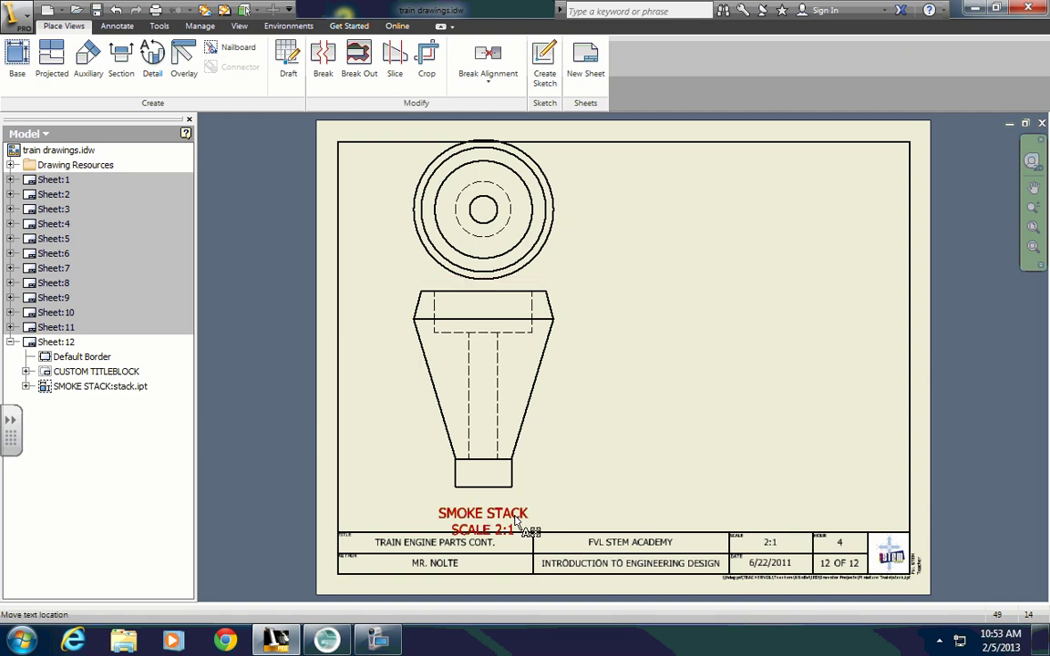
left_click_drag(526, 528, 525, 518)
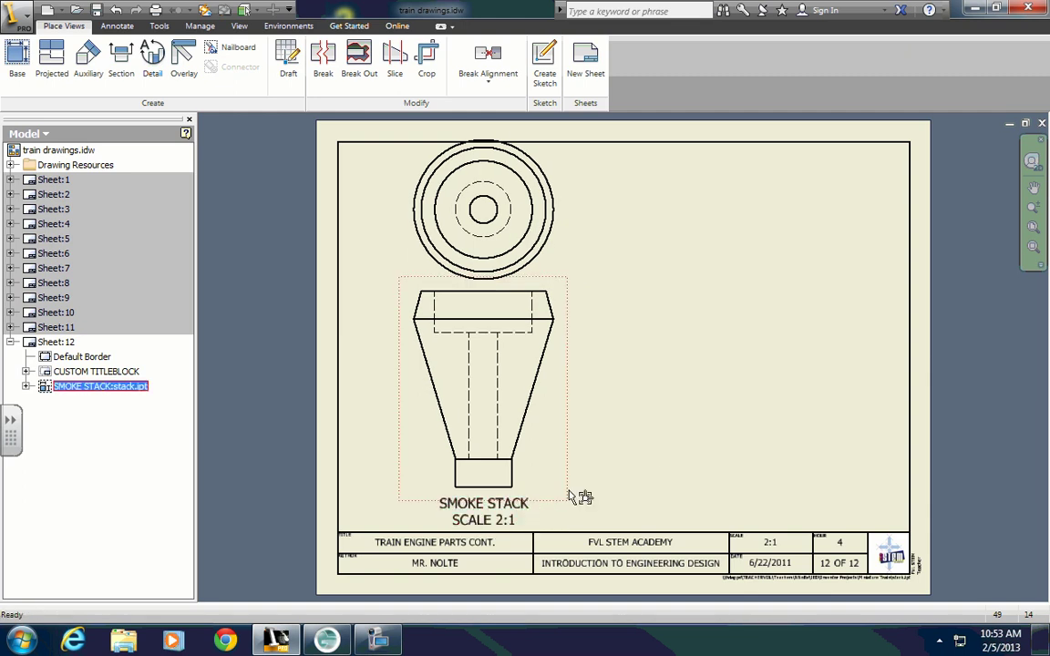
left_click(659, 449)
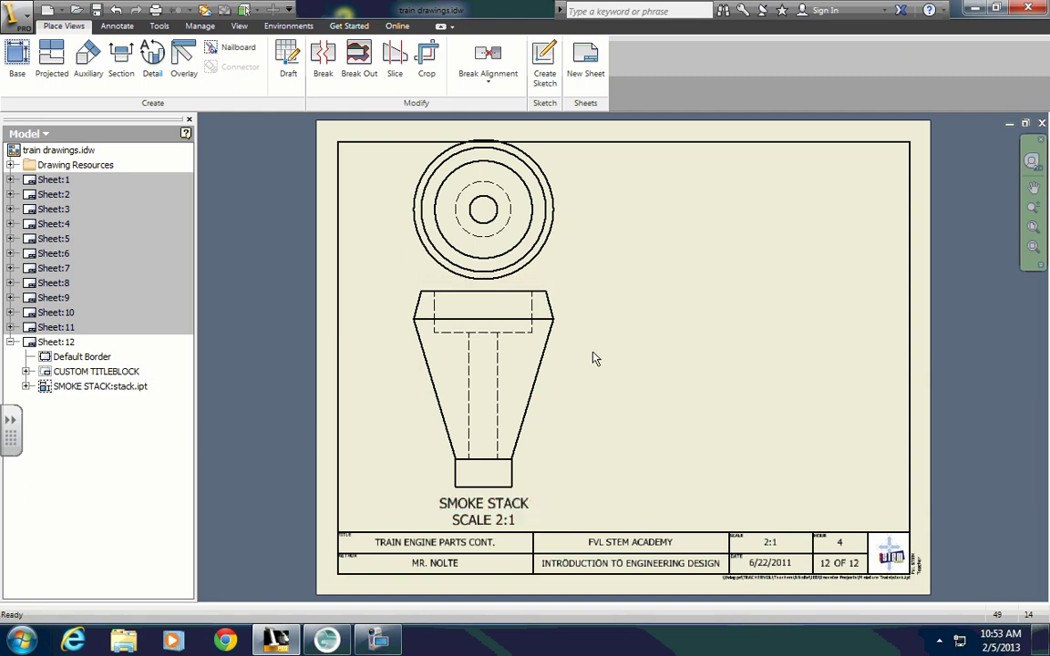
mouse_move(580, 344)
left_mouse_down()
mouse_move(565, 351)
mouse_move(580, 354)
left_mouse_up()
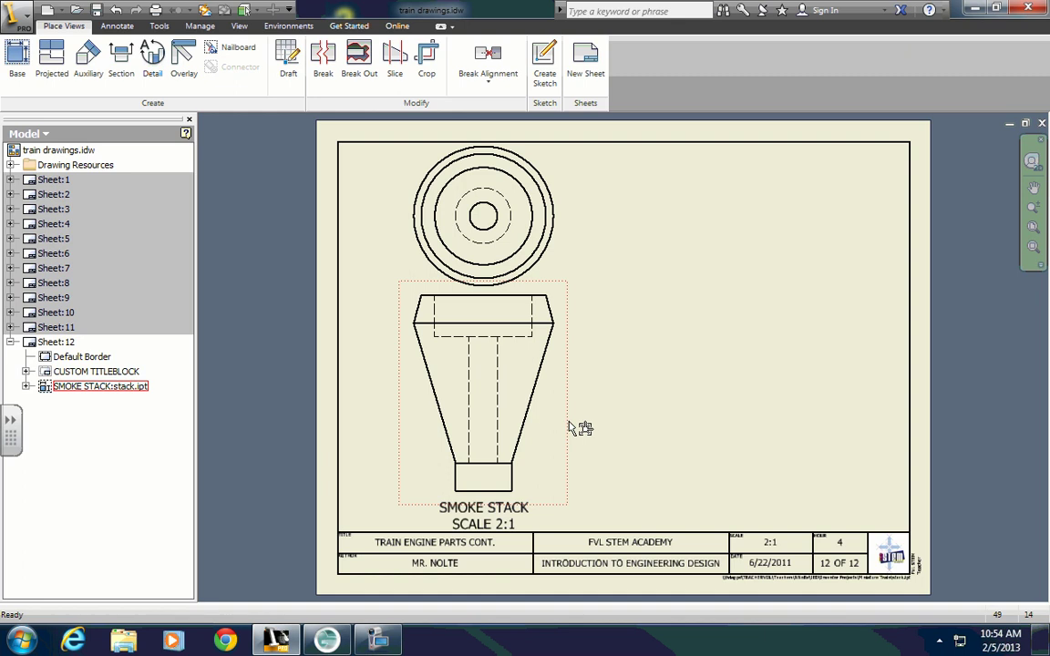
Step: Try a Break Out on the smoke stack view, dismiss the no-profile tip, and reselect the view
left_click(513, 410)
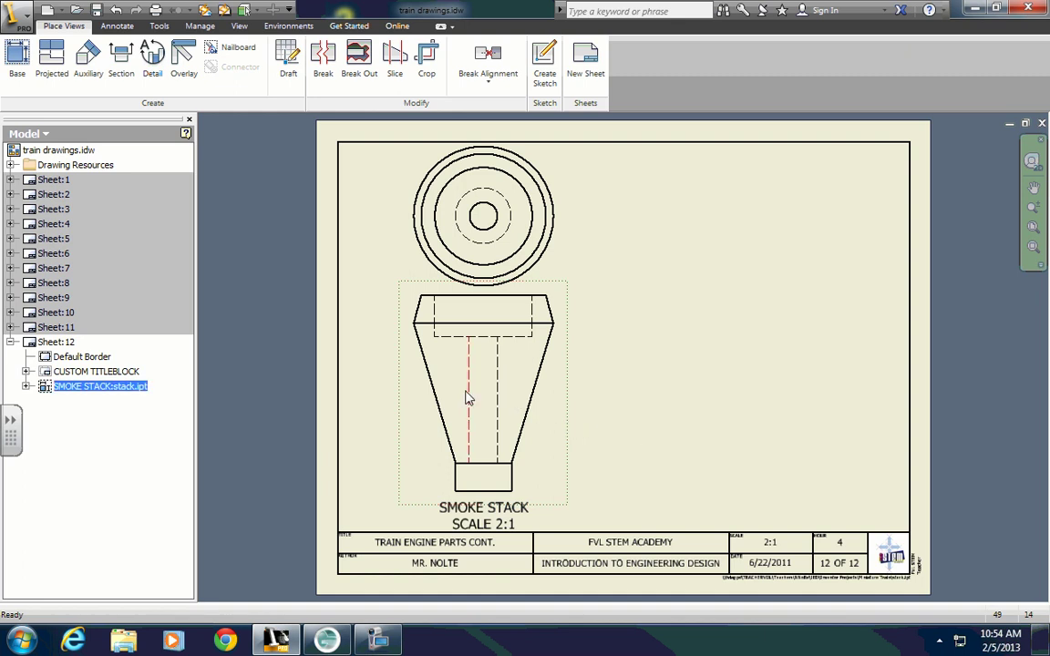
left_click(368, 62)
left_click_drag(371, 199, 310, 195)
left_click(320, 283)
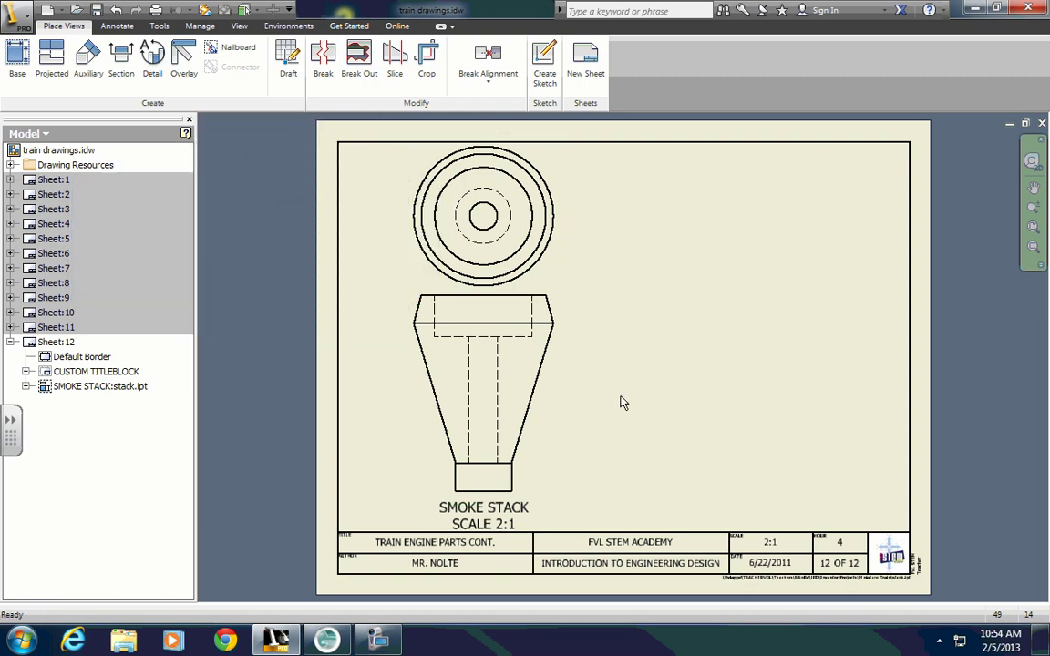
left_click(526, 369)
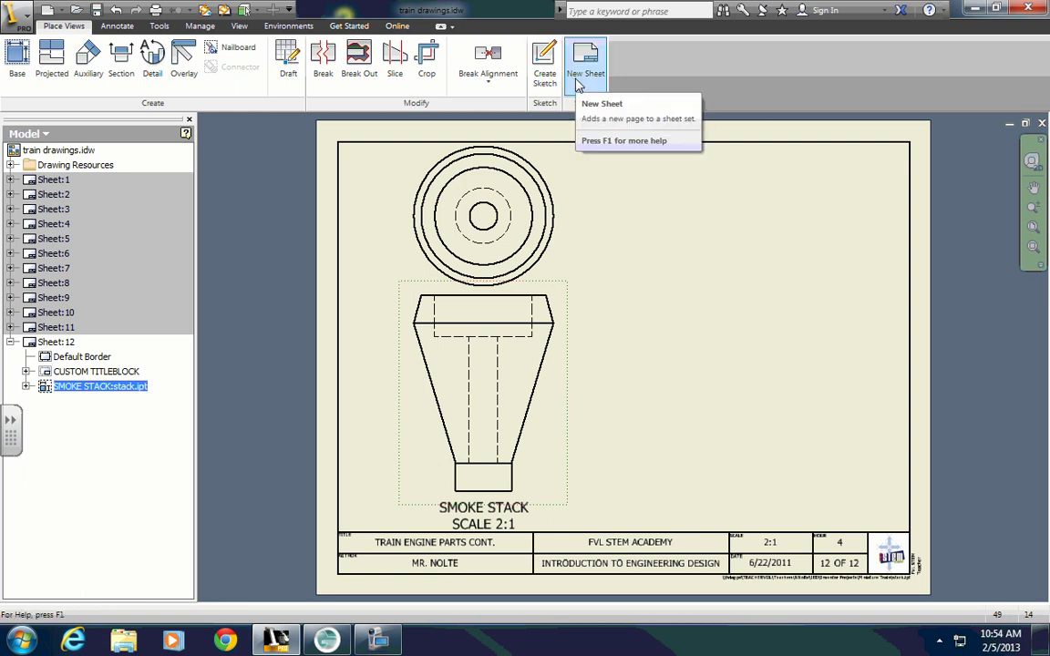
Step: Sketch a closed five-point spline loop over the right half of the smoke stack cone
left_click(545, 76)
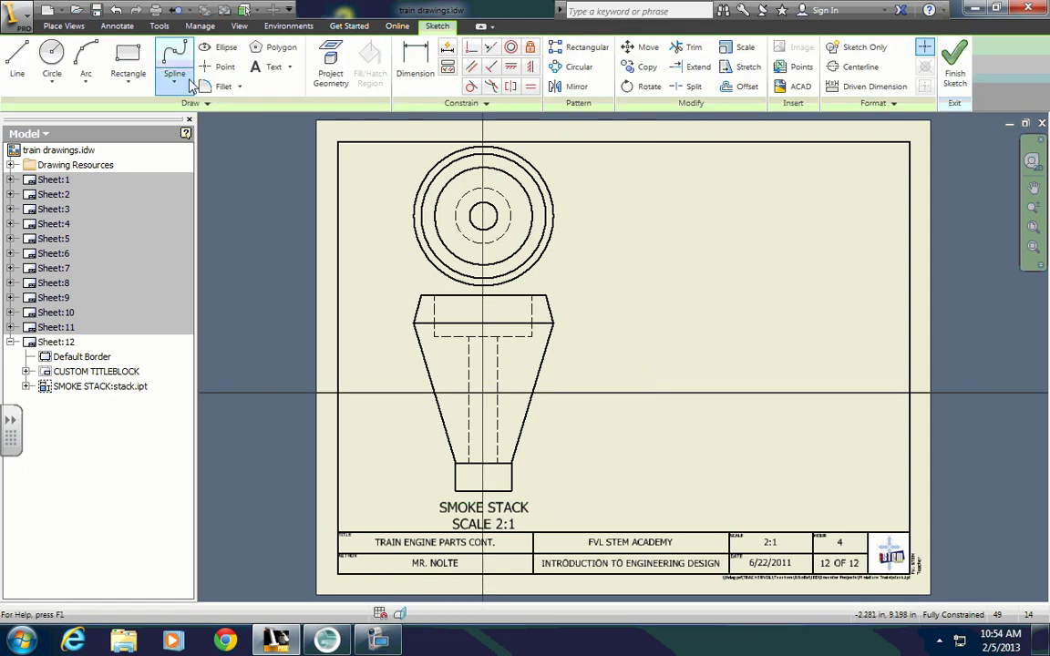
left_click(179, 62)
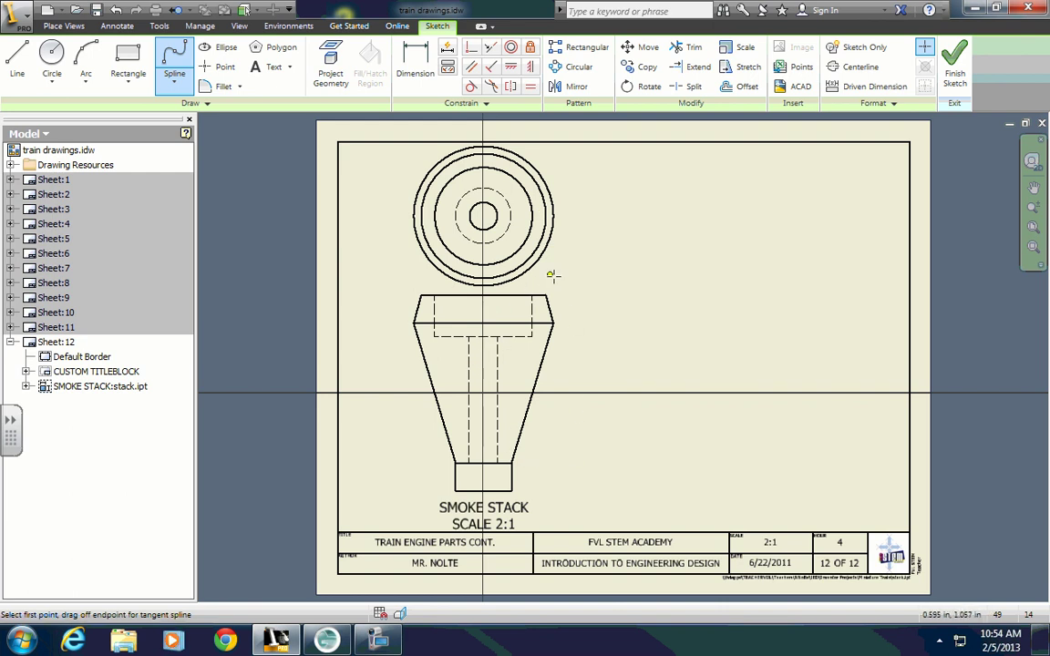
left_click(524, 286)
left_click(489, 357)
left_click(500, 411)
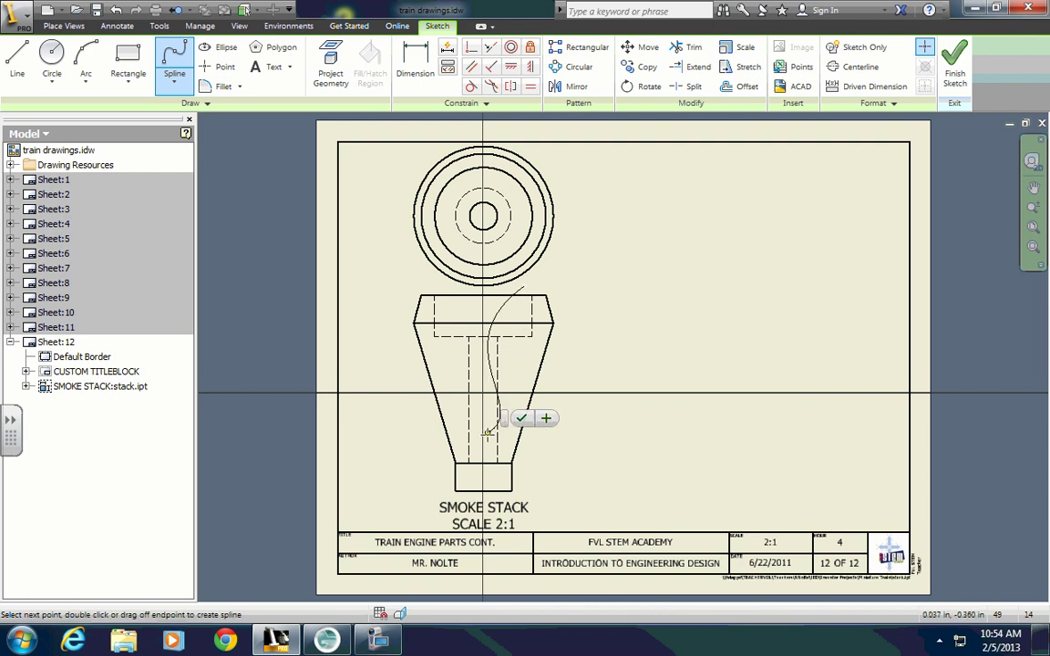
left_click(489, 447)
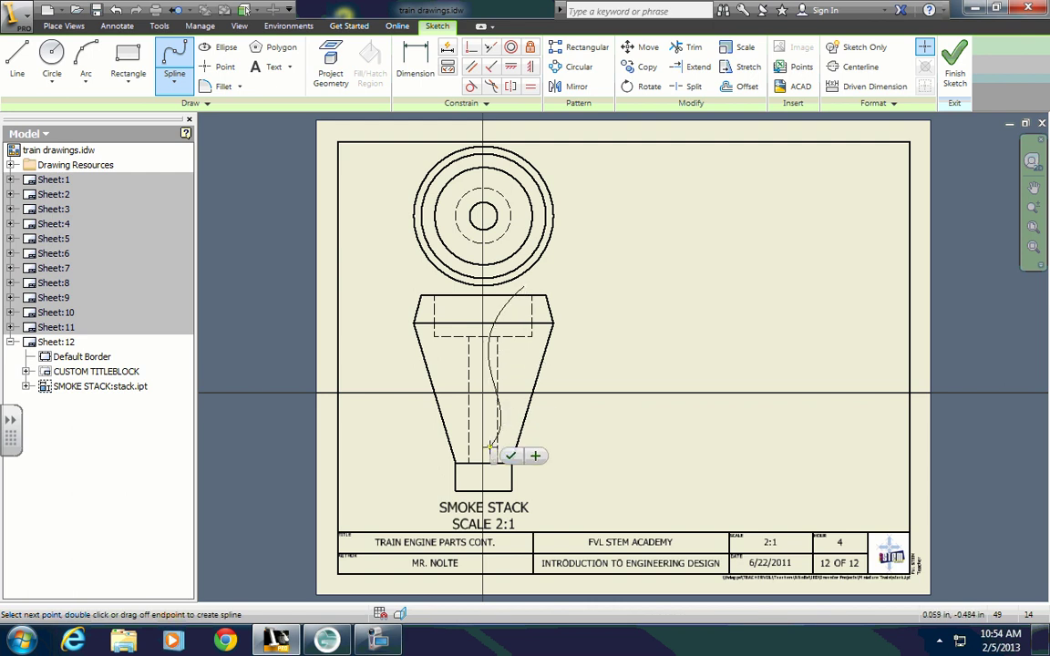
left_click(570, 450)
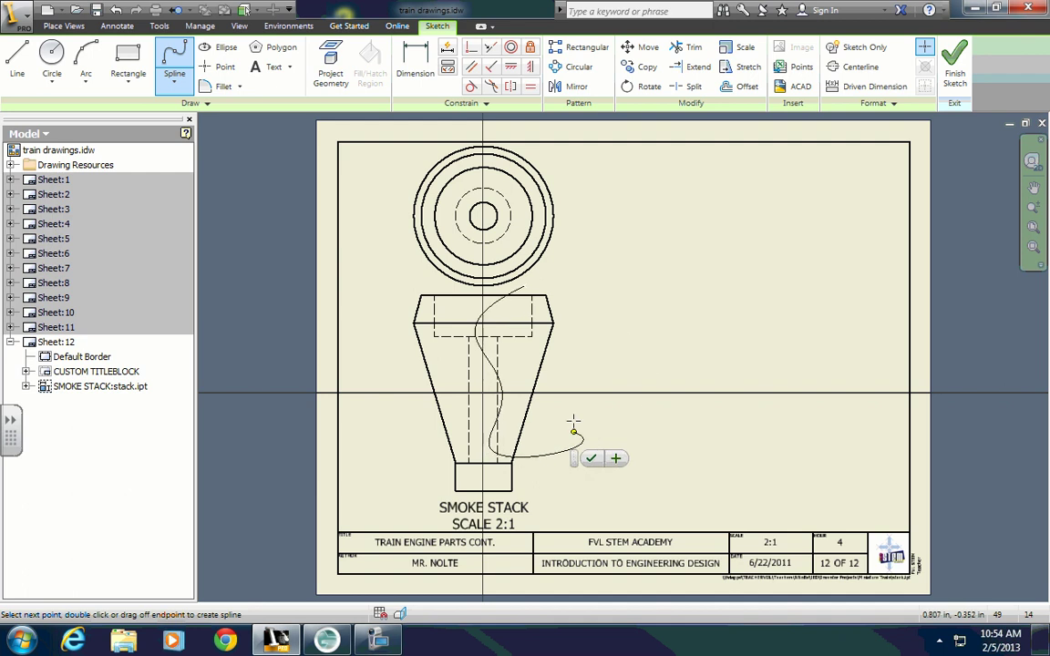
double_click(525, 288)
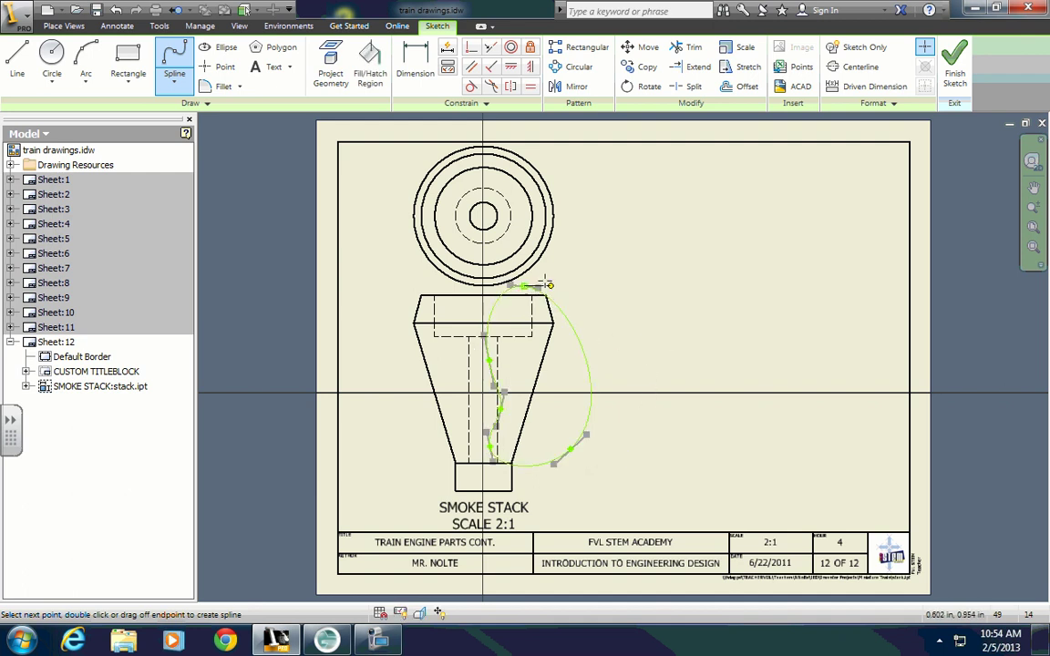
key("Escape")
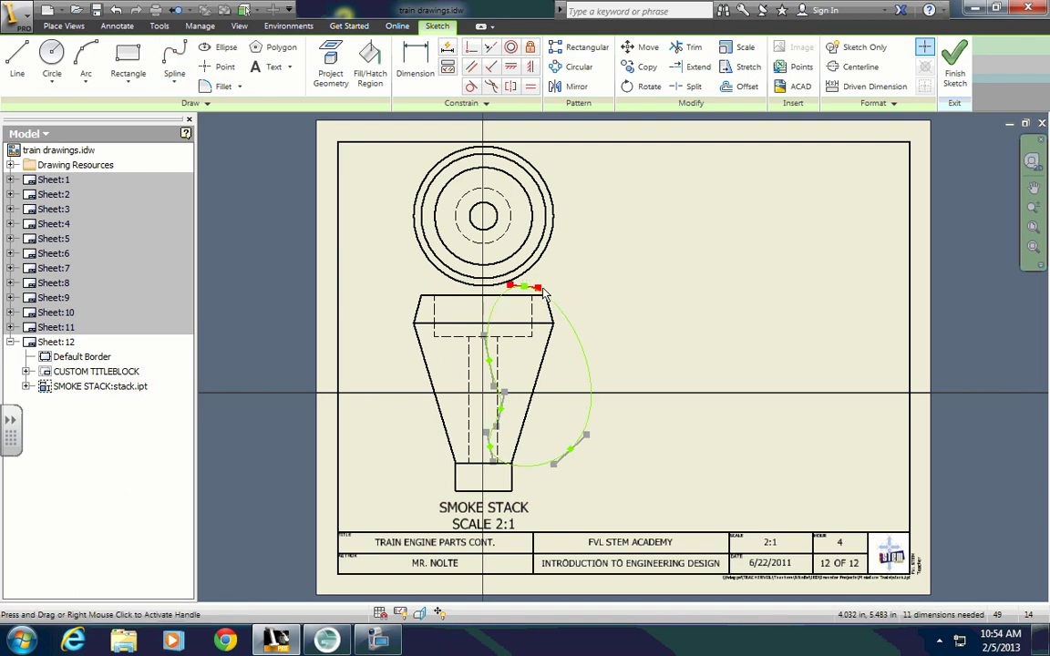
Step: Reshape the spline by dragging its end tangent handle and a lower fit point
left_click_drag(542, 292, 549, 283)
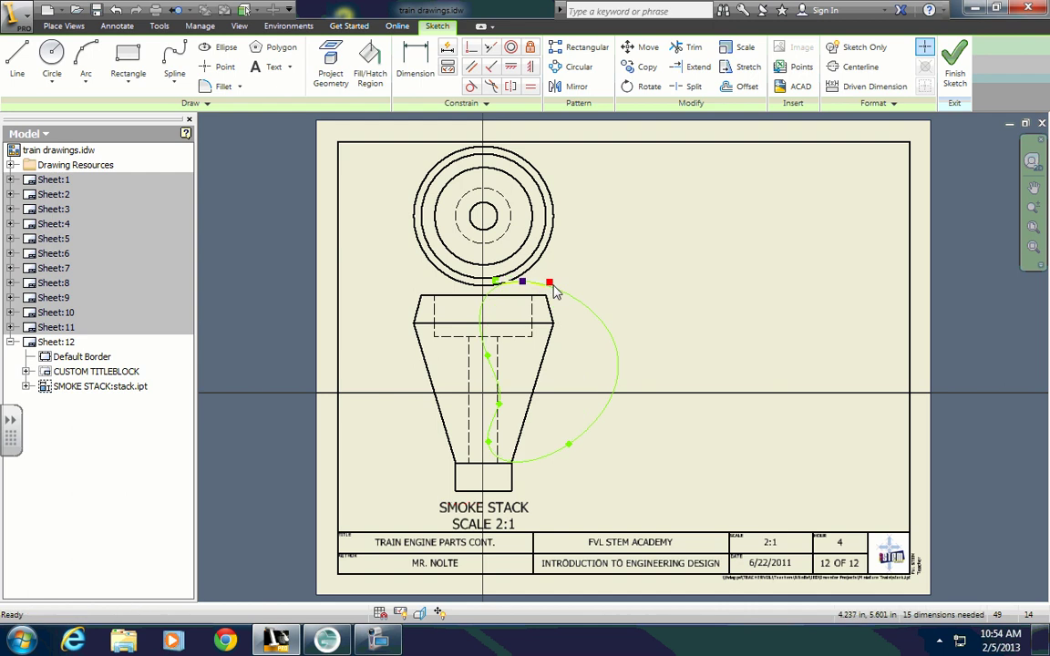
left_click(501, 404)
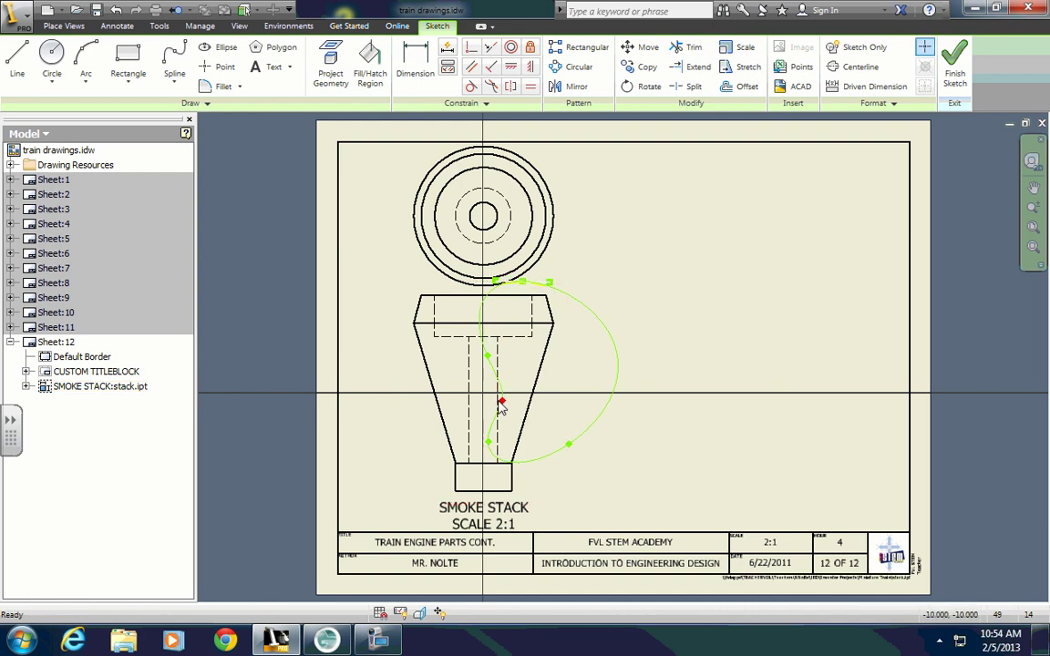
left_click(501, 401)
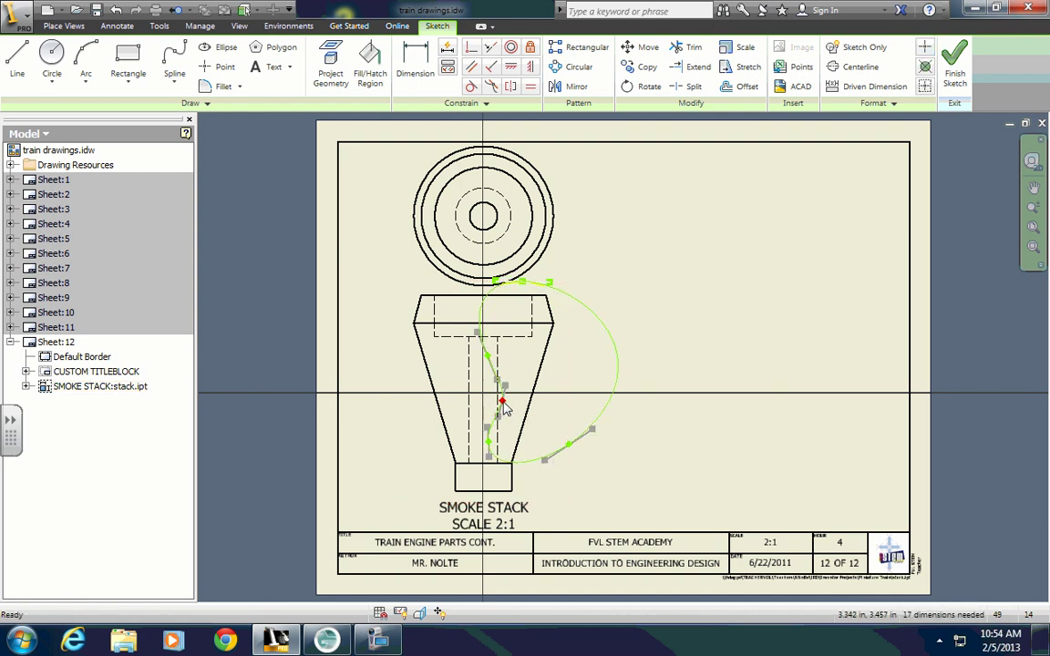
left_click_drag(502, 402, 493, 422)
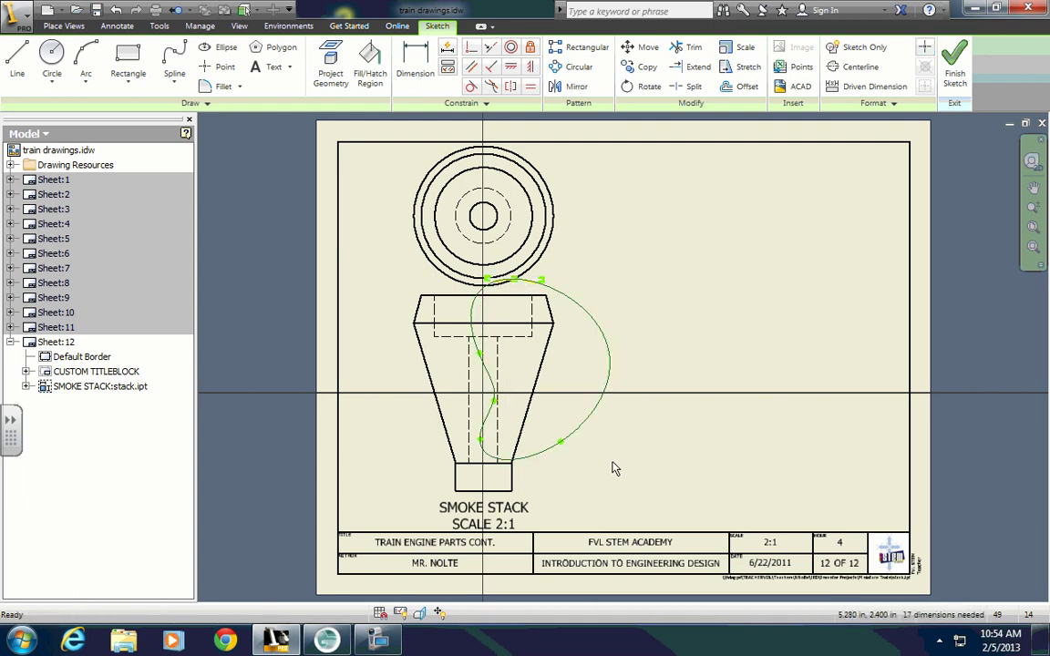
Step: Finish the sketch and break out the smoke stack view with From Point depth at its top edge
left_click(955, 63)
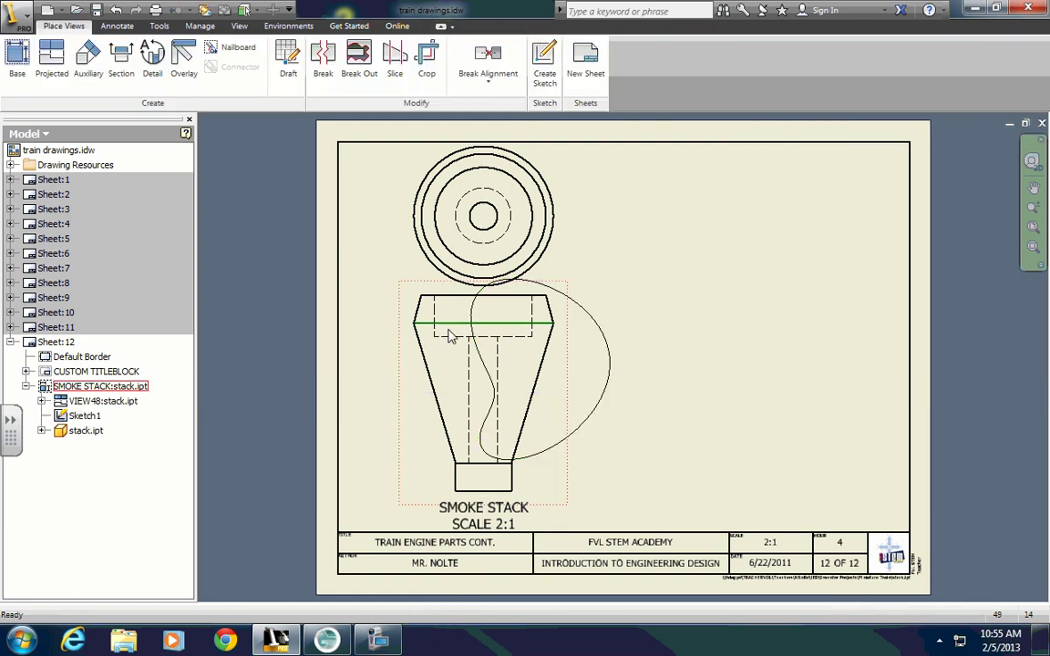
left_click(361, 69)
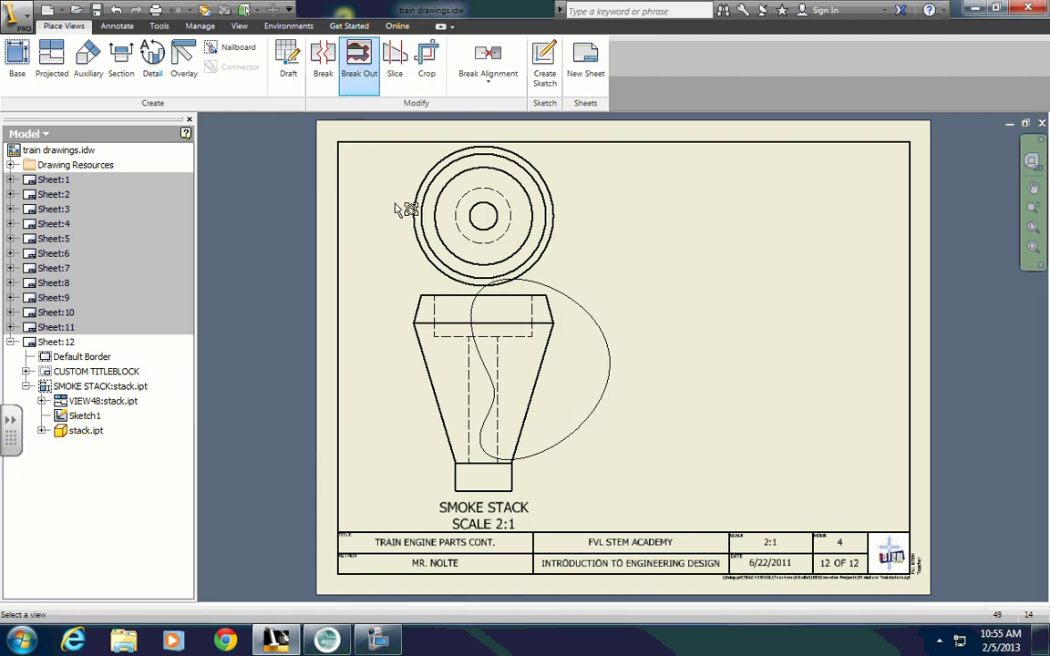
left_click(594, 321)
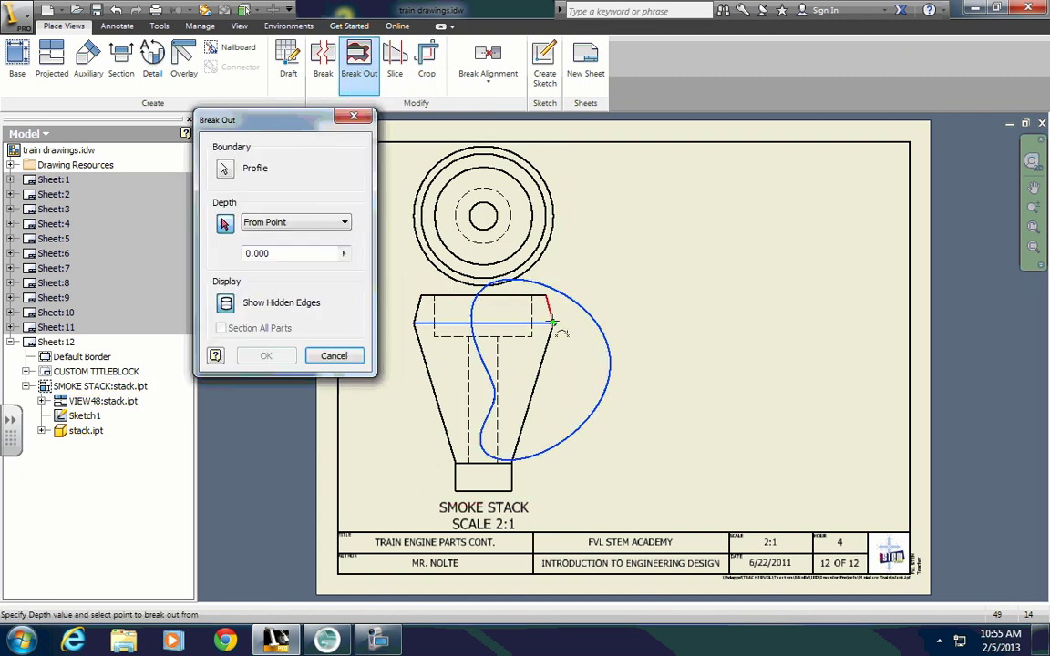
left_click(283, 228)
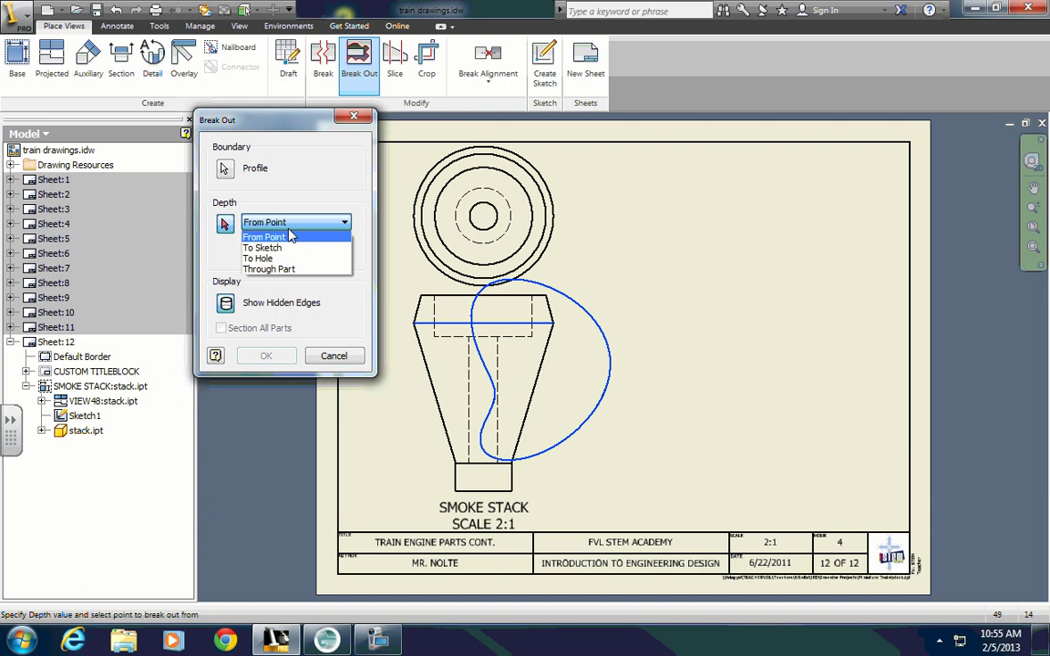
left_click(289, 236)
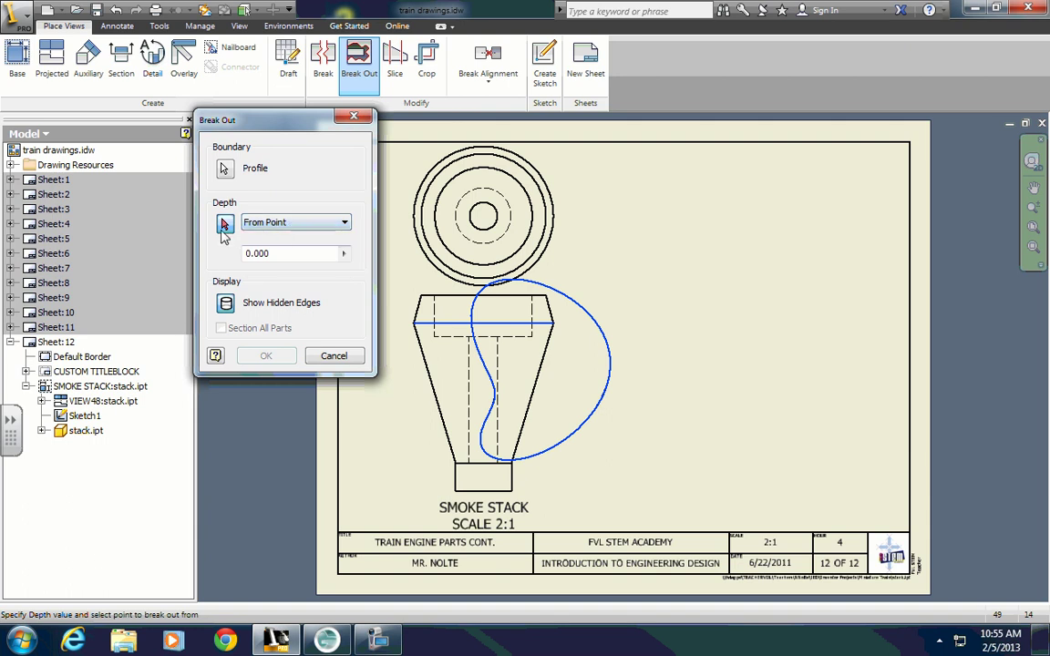
left_click_drag(223, 118, 165, 114)
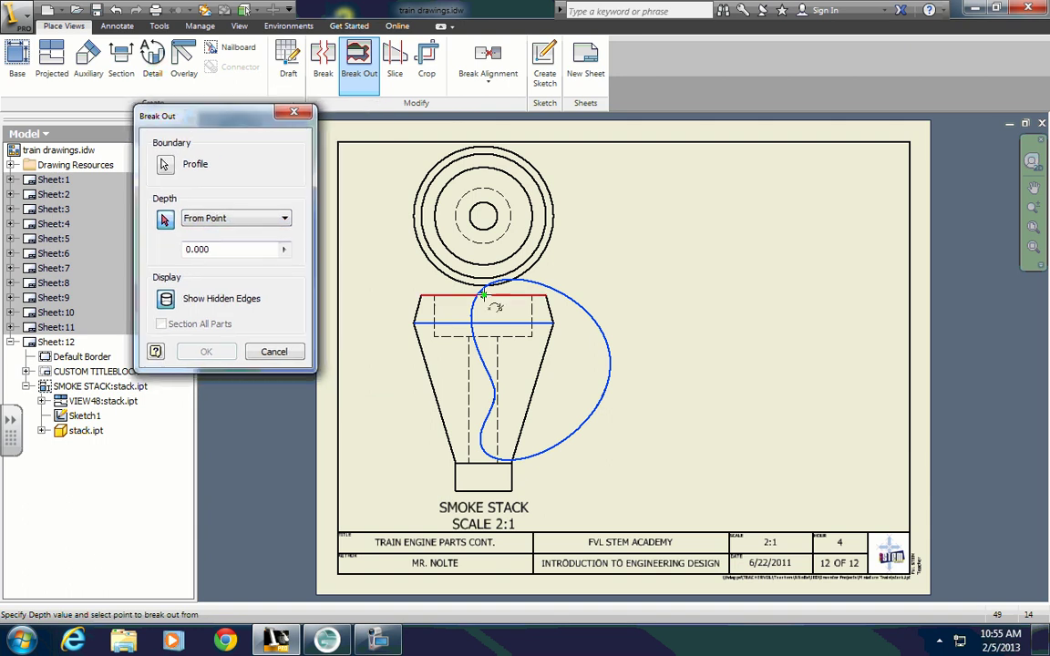
left_click(483, 293)
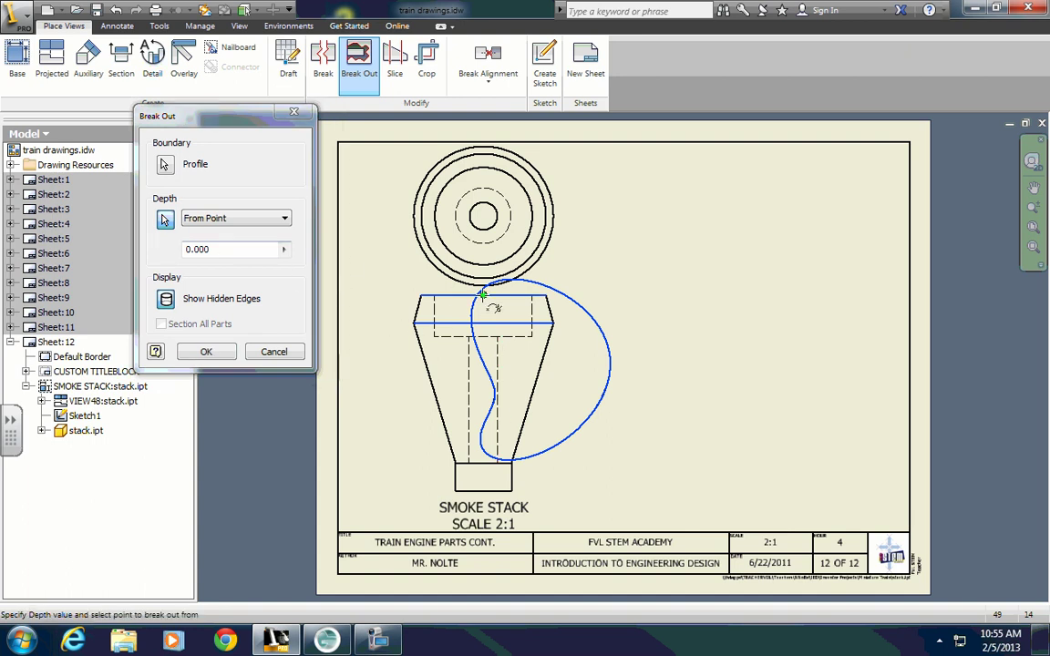
left_click(165, 219)
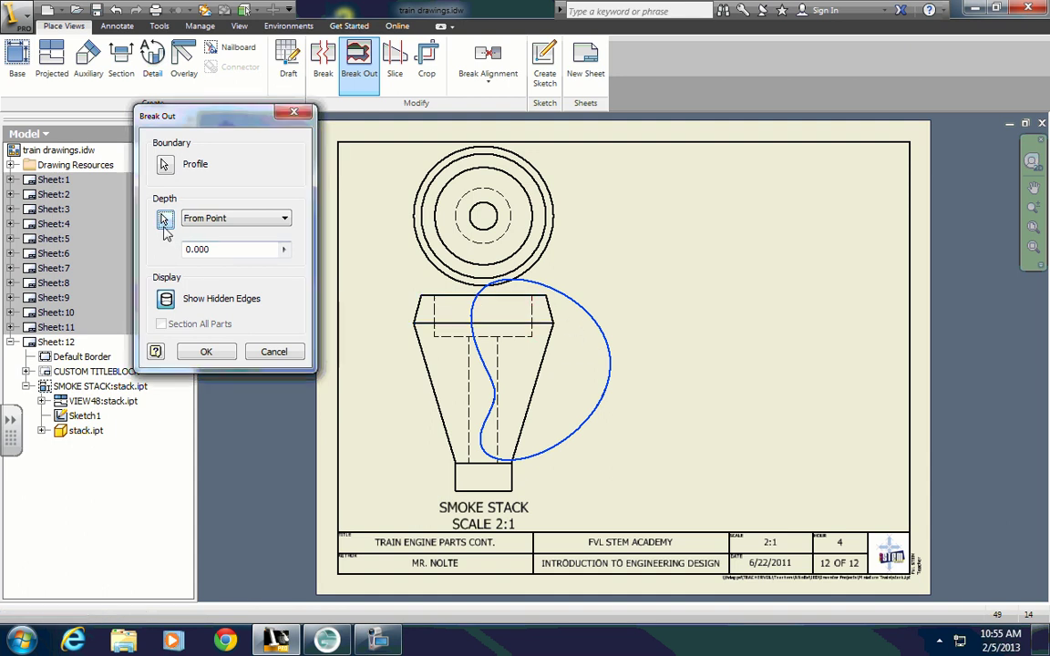
left_click(550, 310)
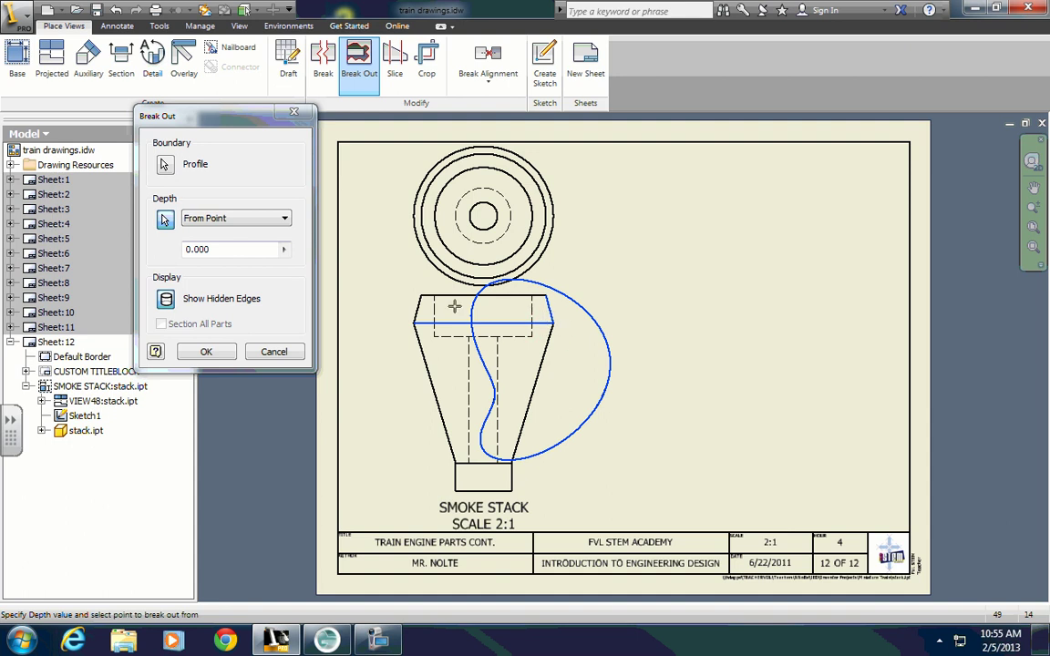
left_click(208, 351)
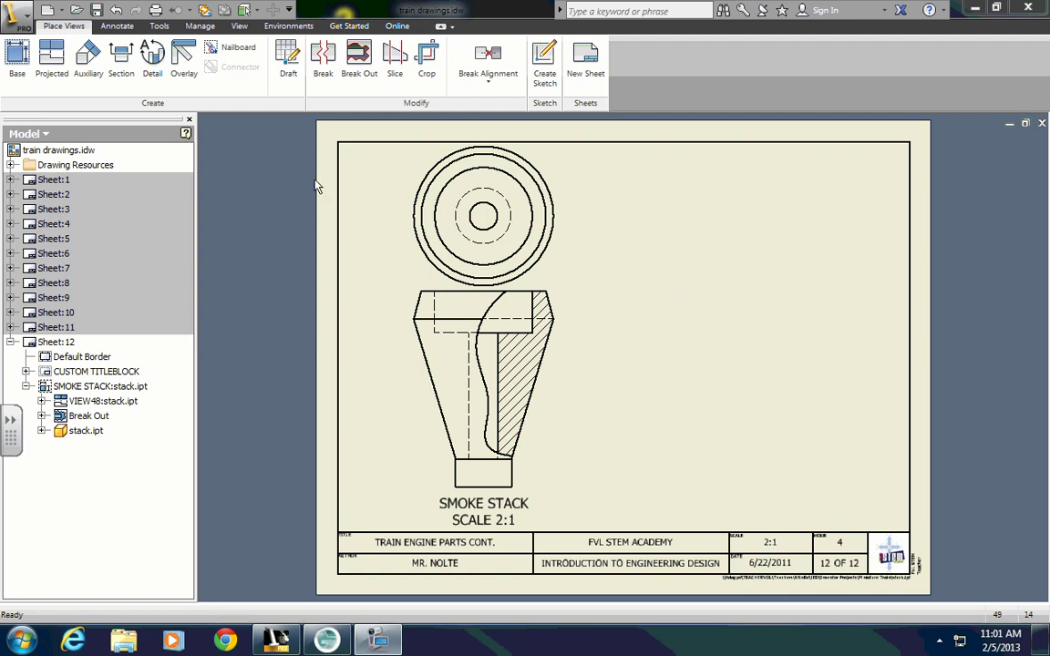
Step: Start a new base view and load wheel.ipt as its part file
left_click(16, 58)
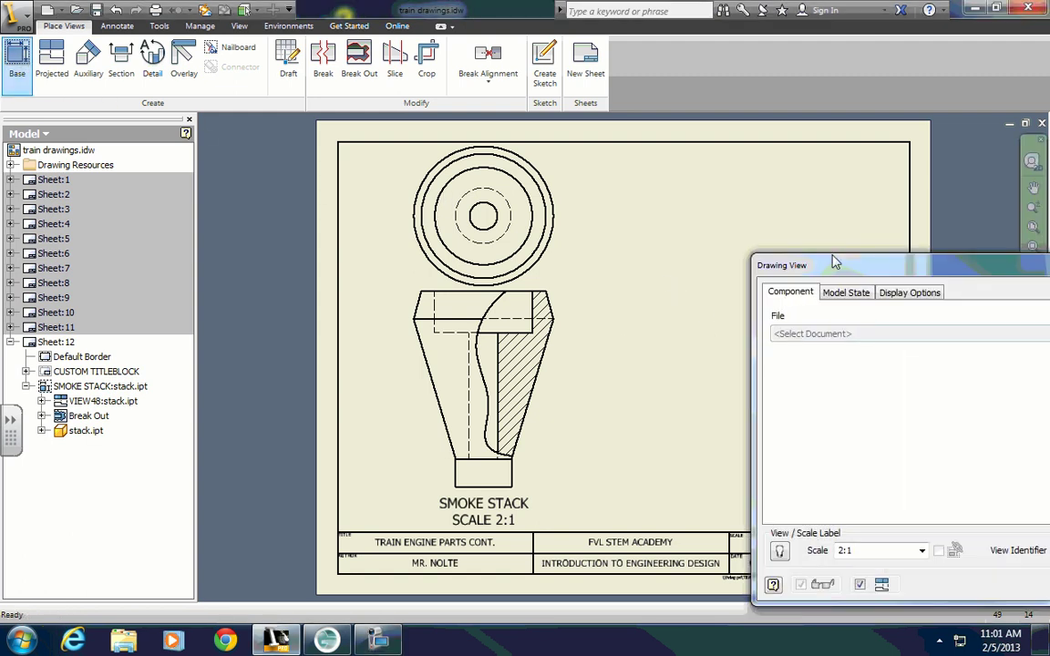
left_click_drag(842, 263, 115, 131)
left_click(399, 206)
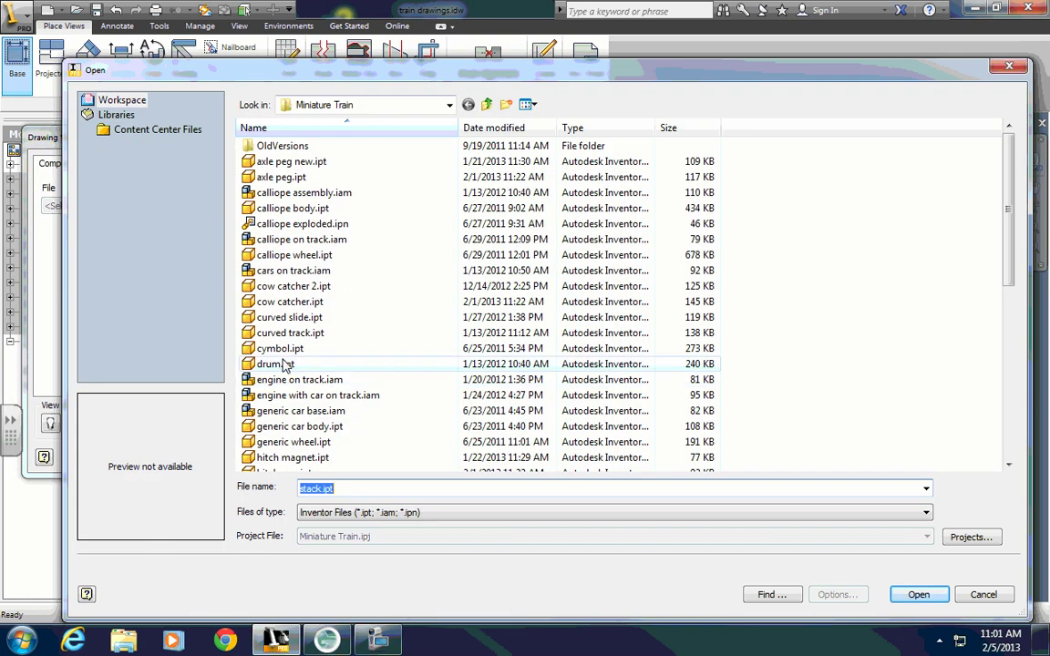
left_click(340, 395)
scroll(340, 393, "down", 10)
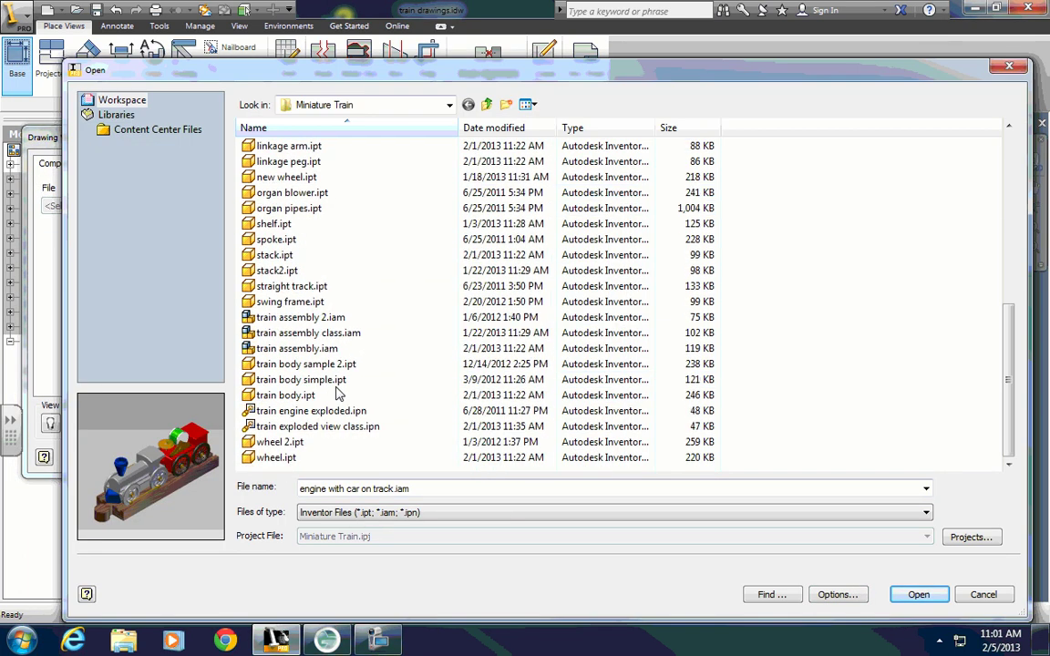
left_click(286, 458)
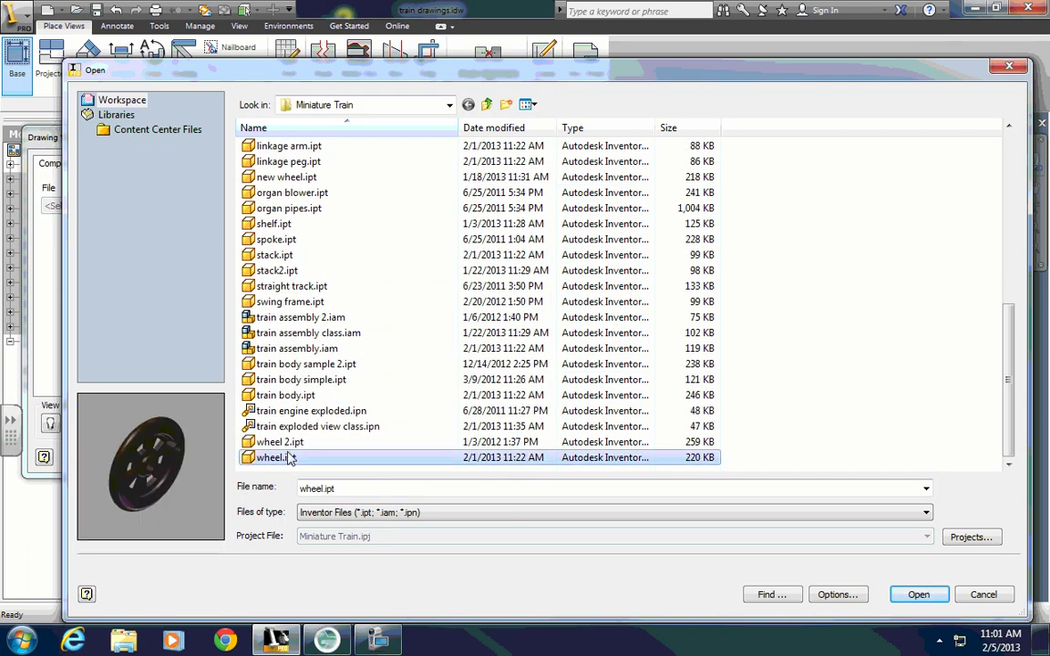
left_click(286, 446)
left_click(288, 457)
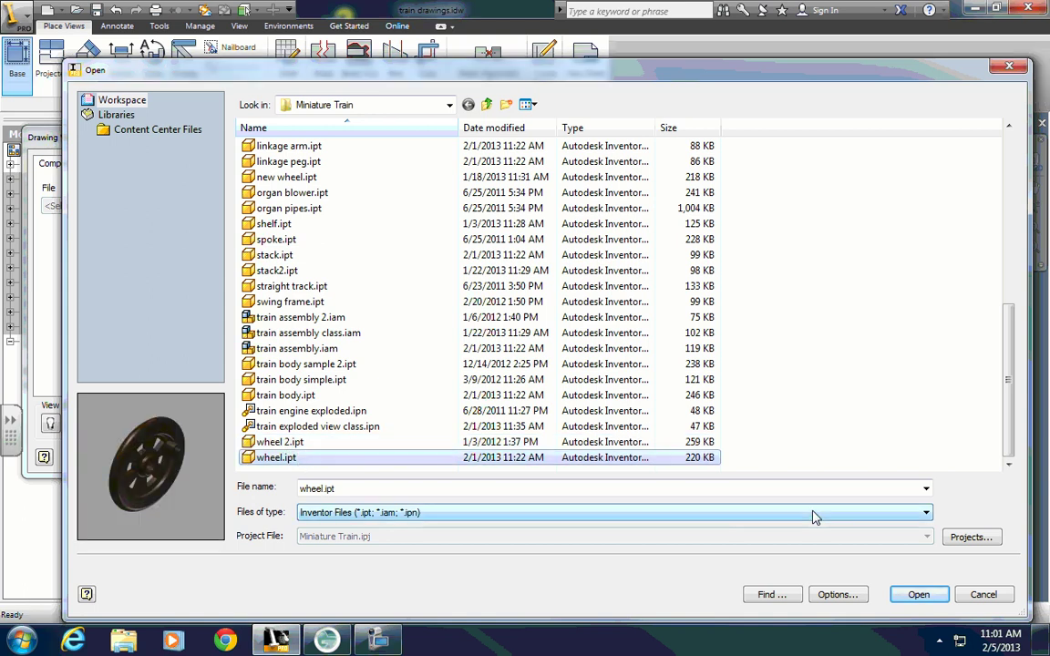
left_click(917, 595)
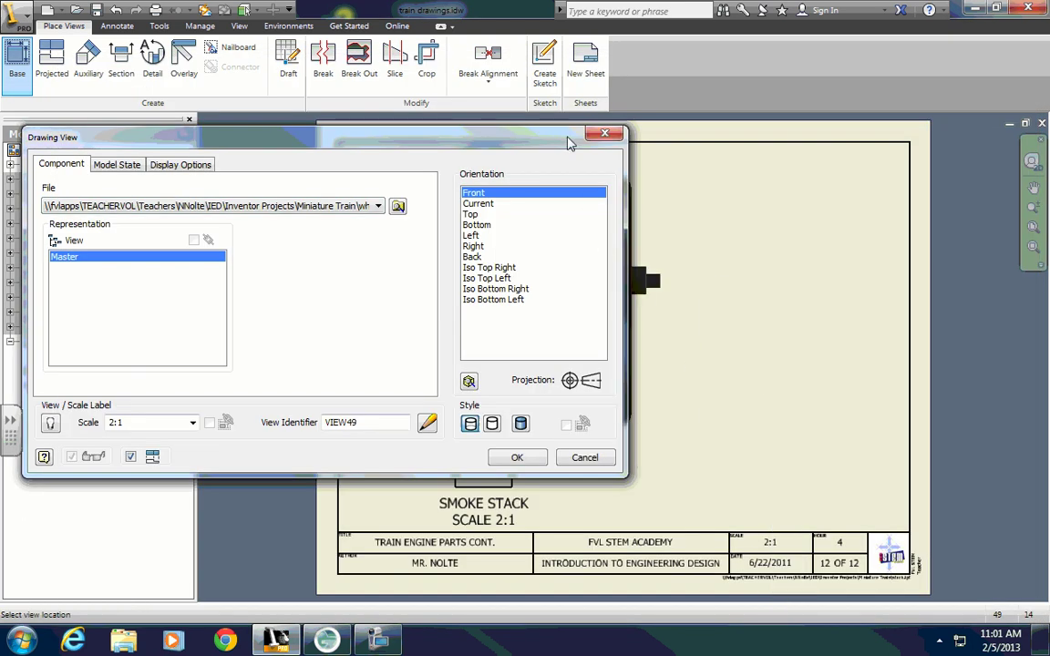
Step: Move the Drawing View dialog aside to inspect the wheel preview on sheet 12
mouse_move(563, 141)
left_mouse_down()
mouse_move(311, 116)
mouse_move(743, 128)
mouse_move(345, 127)
mouse_move(391, 126)
left_mouse_up()
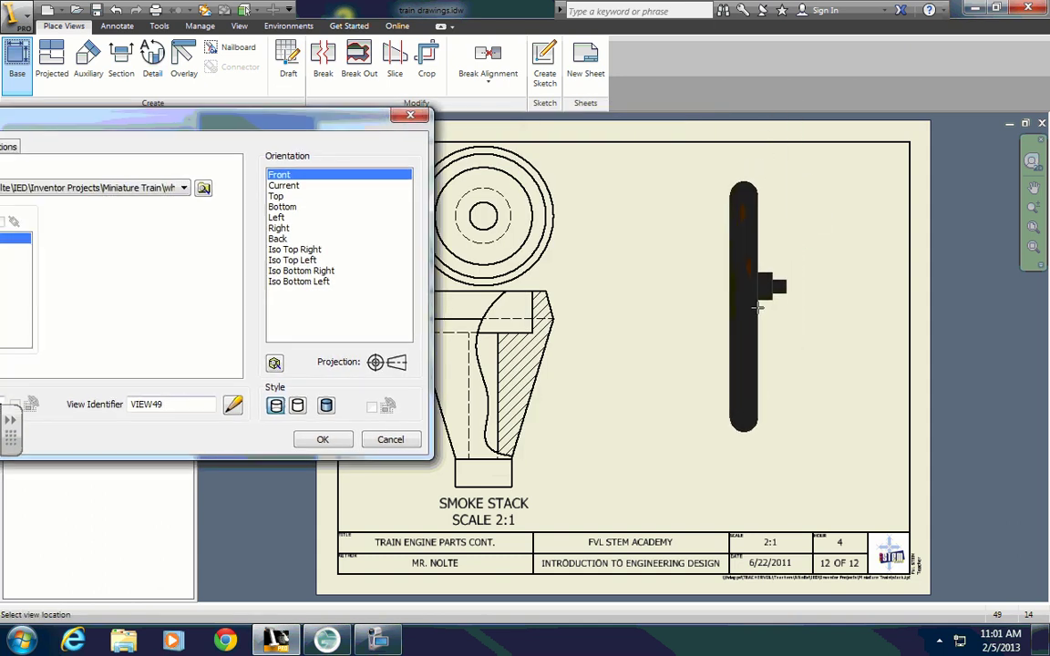
mouse_move(245, 122)
left_mouse_down()
mouse_move(300, 122)
mouse_move(313, 110)
left_mouse_up()
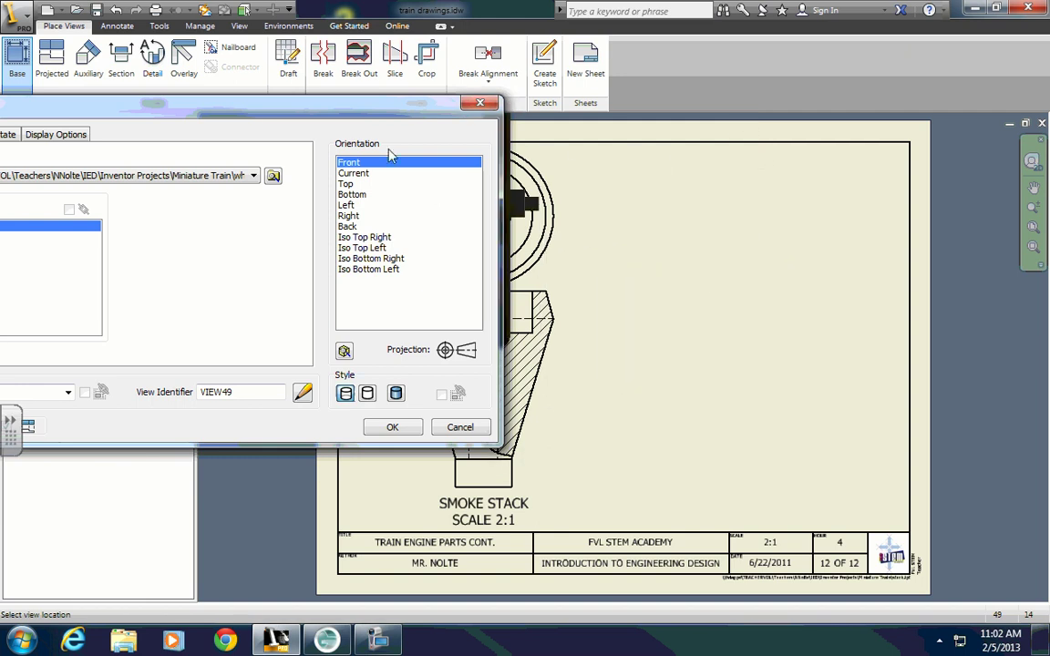
mouse_move(392, 107)
left_mouse_down()
mouse_move(443, 108)
mouse_move(407, 79)
mouse_move(377, 81)
mouse_move(430, 93)
mouse_move(371, 89)
left_mouse_up()
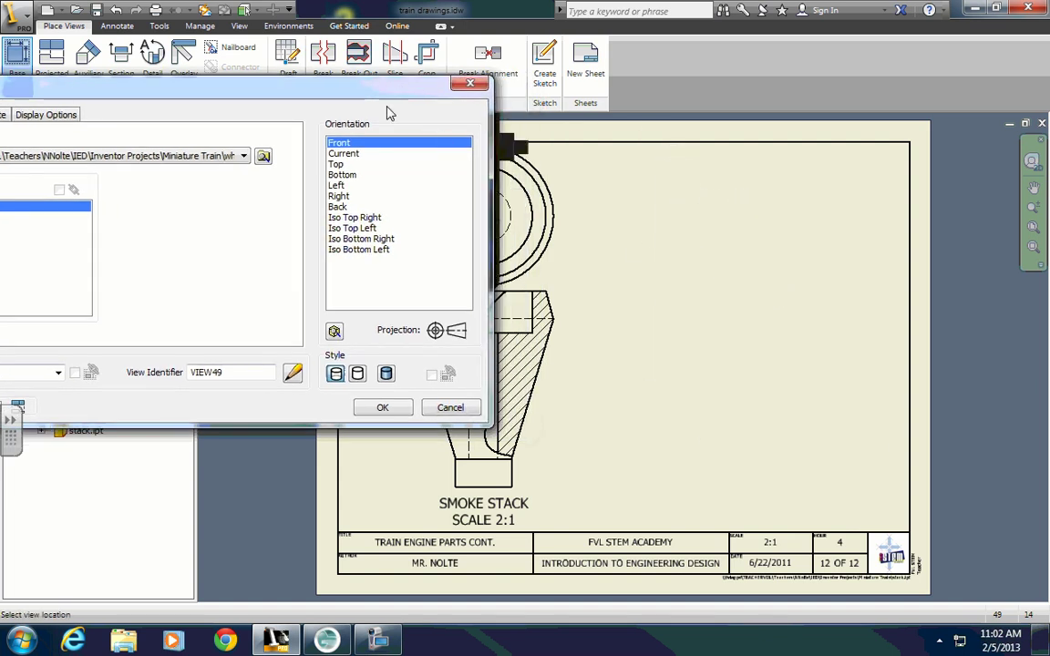
mouse_move(388, 99)
left_mouse_down()
mouse_move(459, 121)
mouse_move(393, 120)
mouse_move(557, 122)
left_mouse_up()
Step: Open the custom view editor and turn the wheel through its orientations back to face-on
left_click(503, 353)
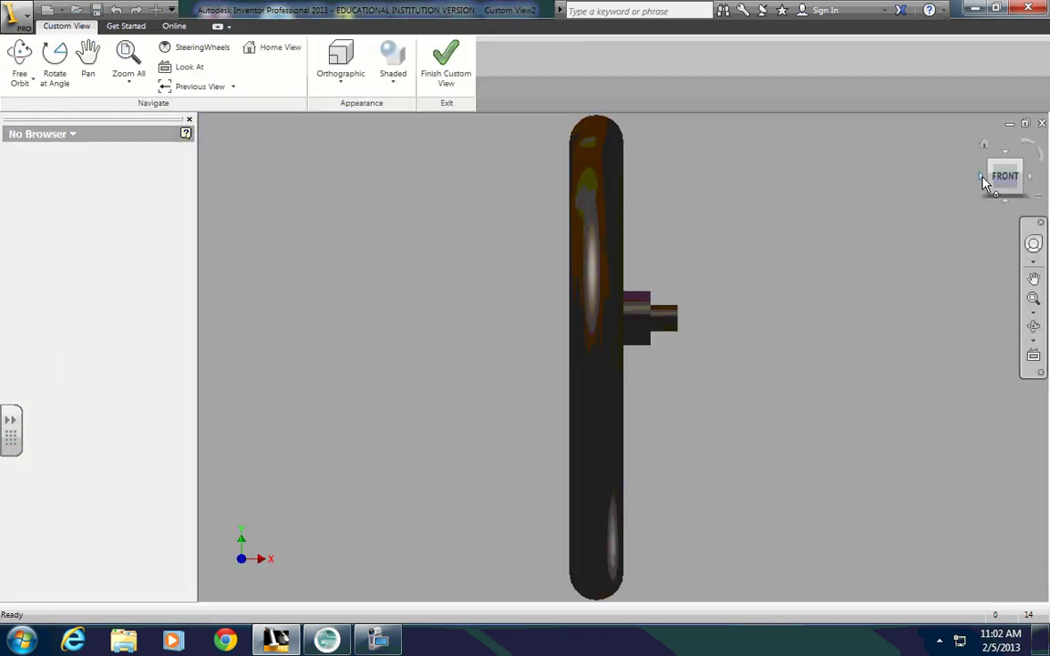
left_click(985, 177)
left_click(1031, 178)
left_click(1031, 178)
Step: Zoom and pan until the whole wheel fits in the custom view window
scroll(638, 365, "up", 5)
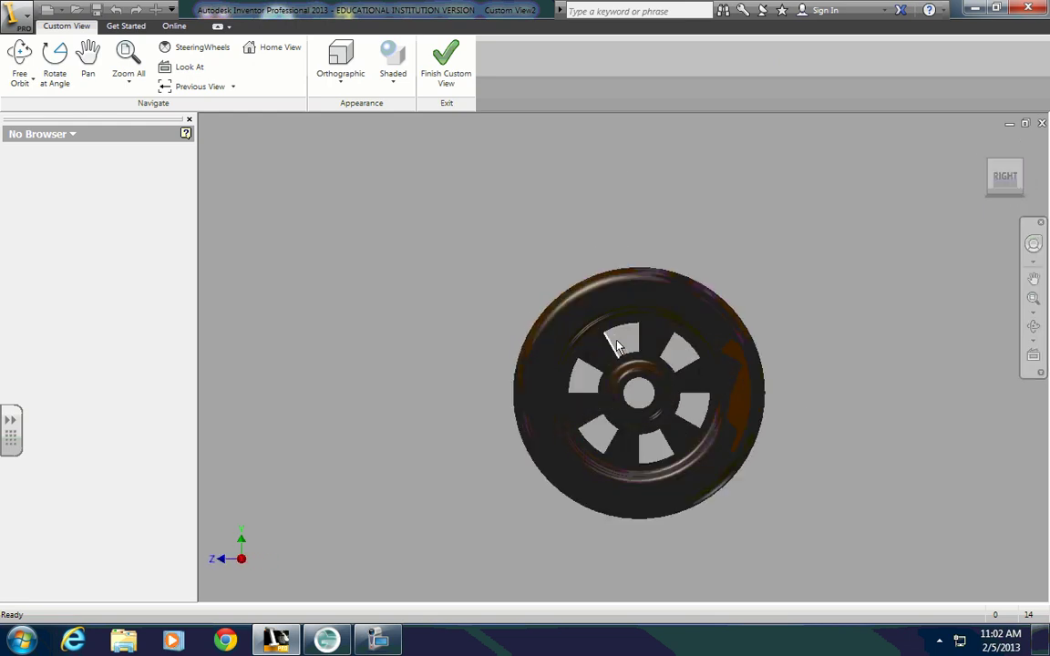
left_click_drag(709, 376, 592, 364)
scroll(583, 321, "up", 3)
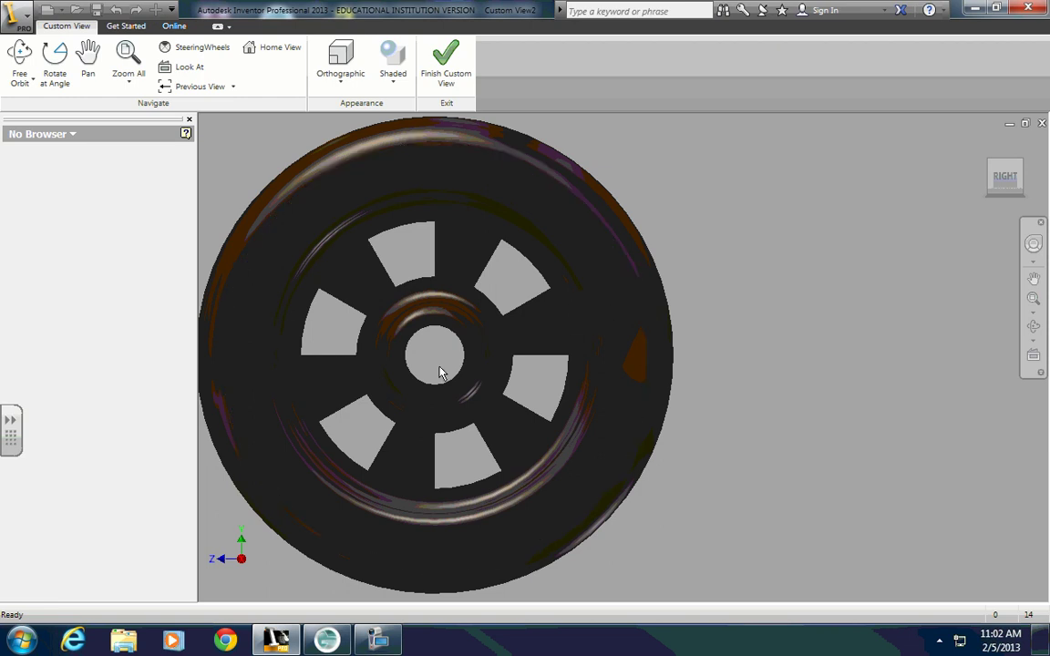
middle_click_drag(510, 370, 588, 382)
scroll(562, 364, "down", 3)
scroll(547, 376, "up", 4)
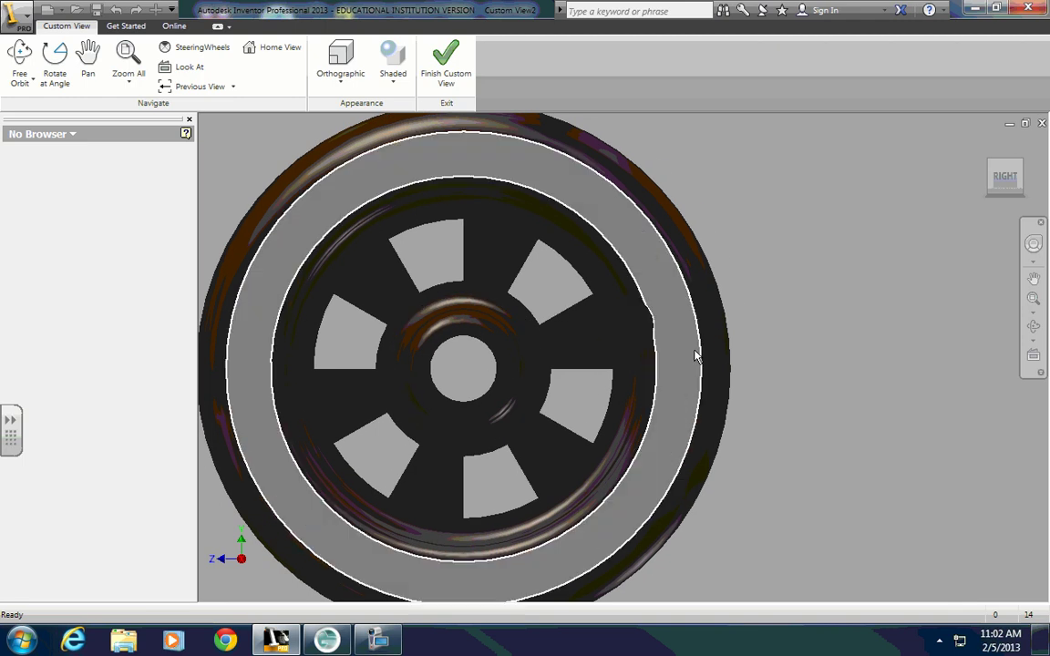
scroll(570, 319, "down", 3)
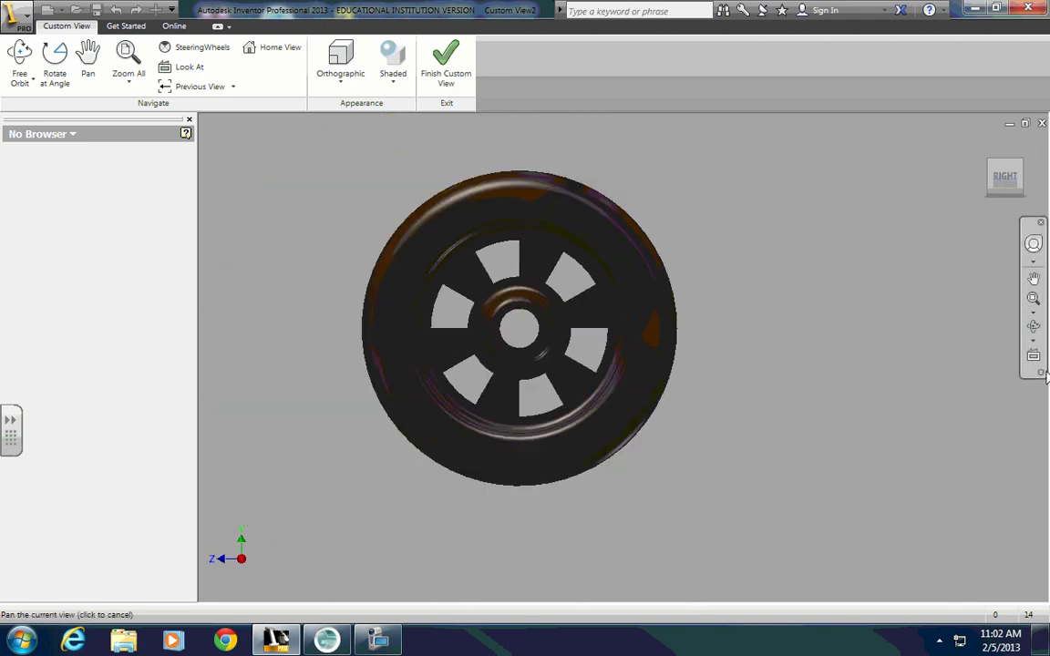
left_click(1044, 375)
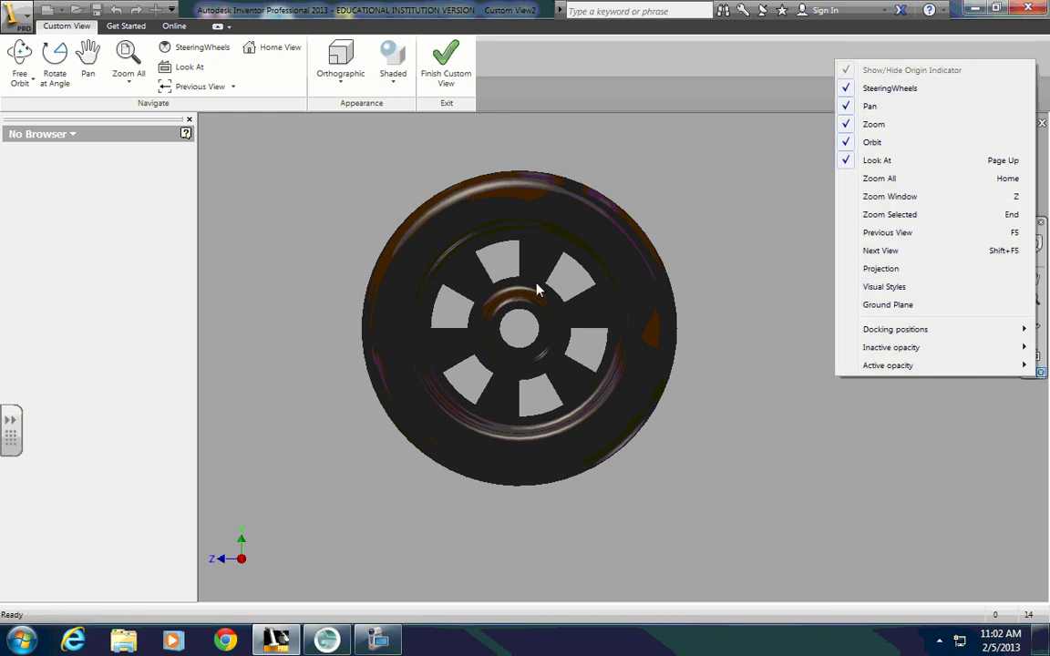
left_click(560, 307)
scroll(546, 334, "down", 3)
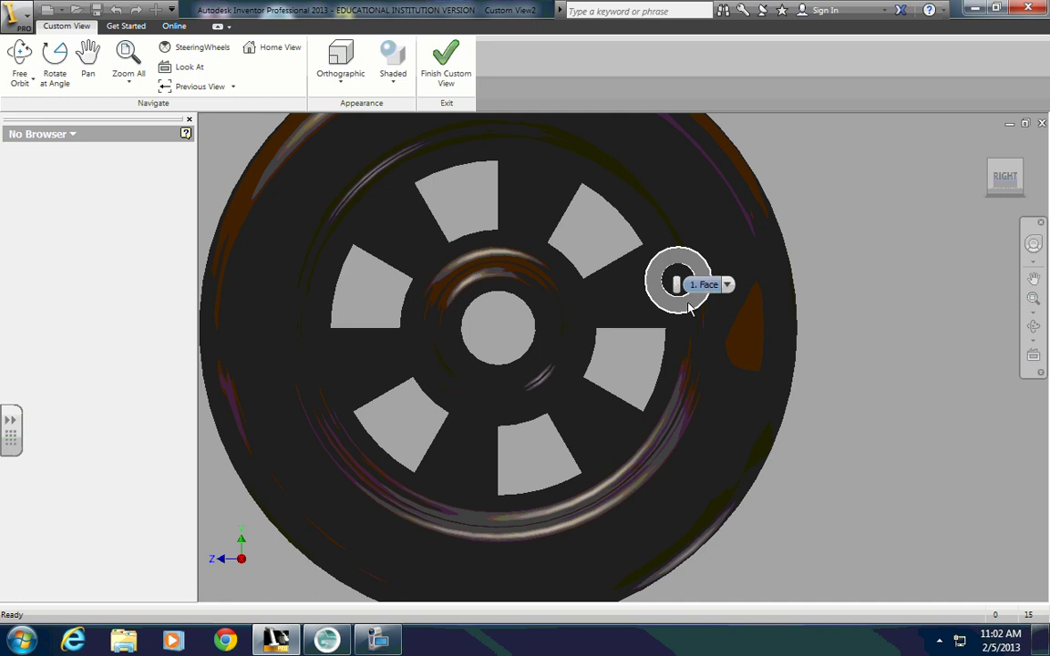
scroll(682, 288, "up", 3)
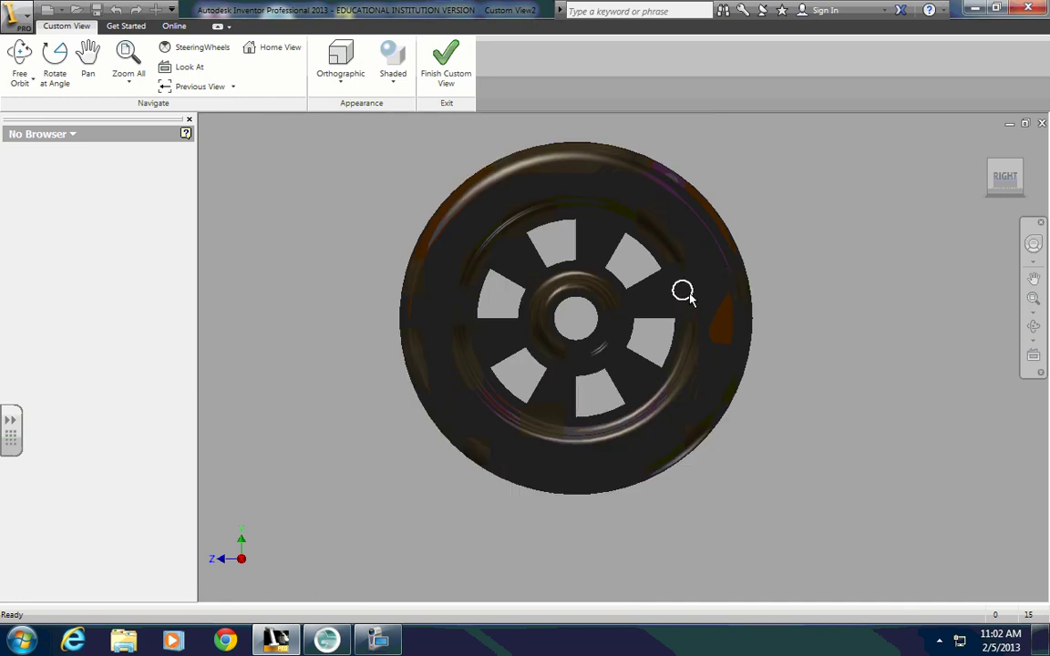
scroll(682, 292, "down", 2)
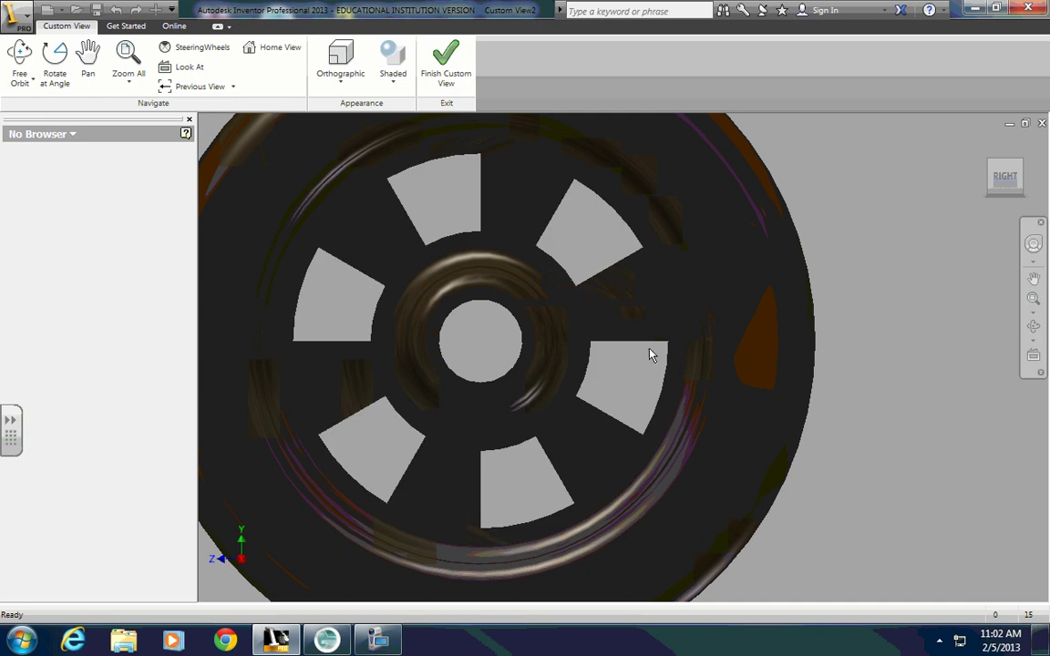
scroll(645, 359, "up", 3)
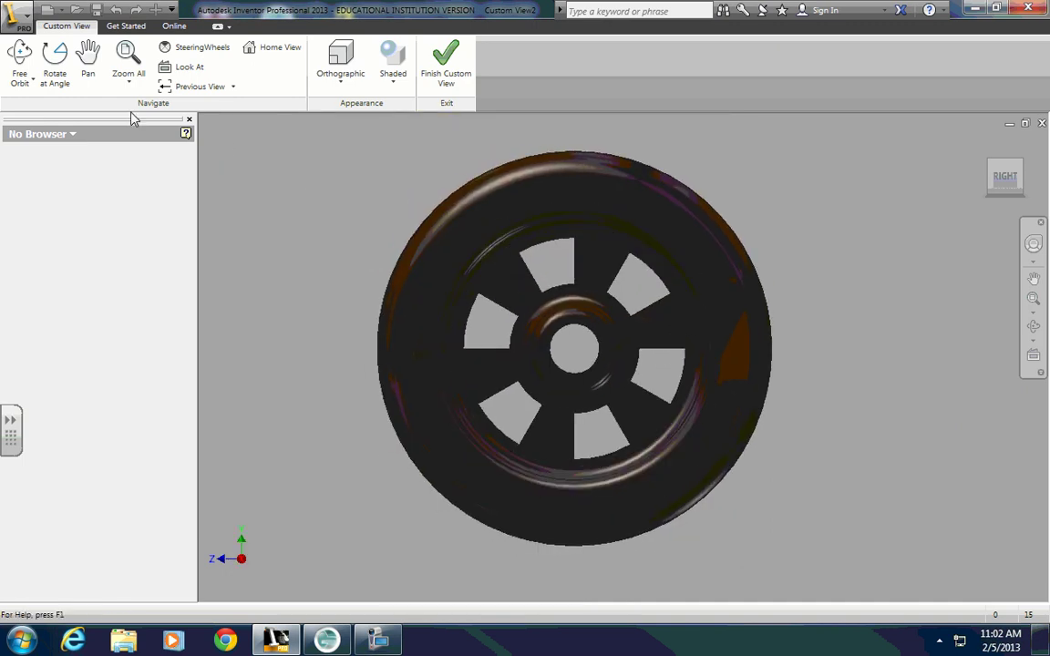
Step: Tilt the wheel 75° toward the viewer using Rotate at Angle
left_click(51, 56)
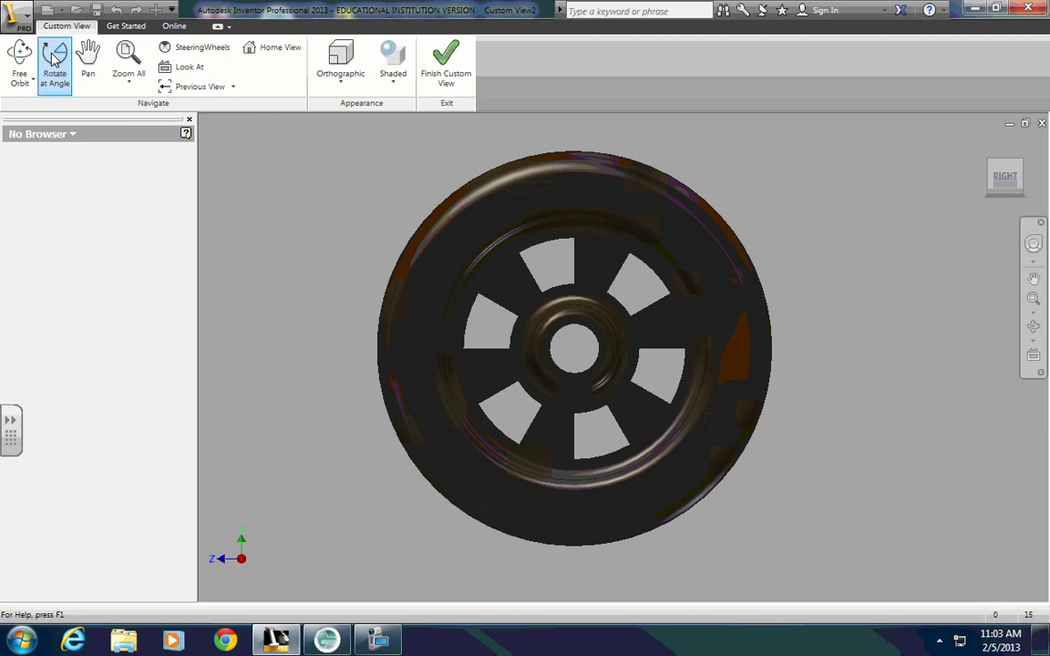
left_click_drag(278, 127, 181, 136)
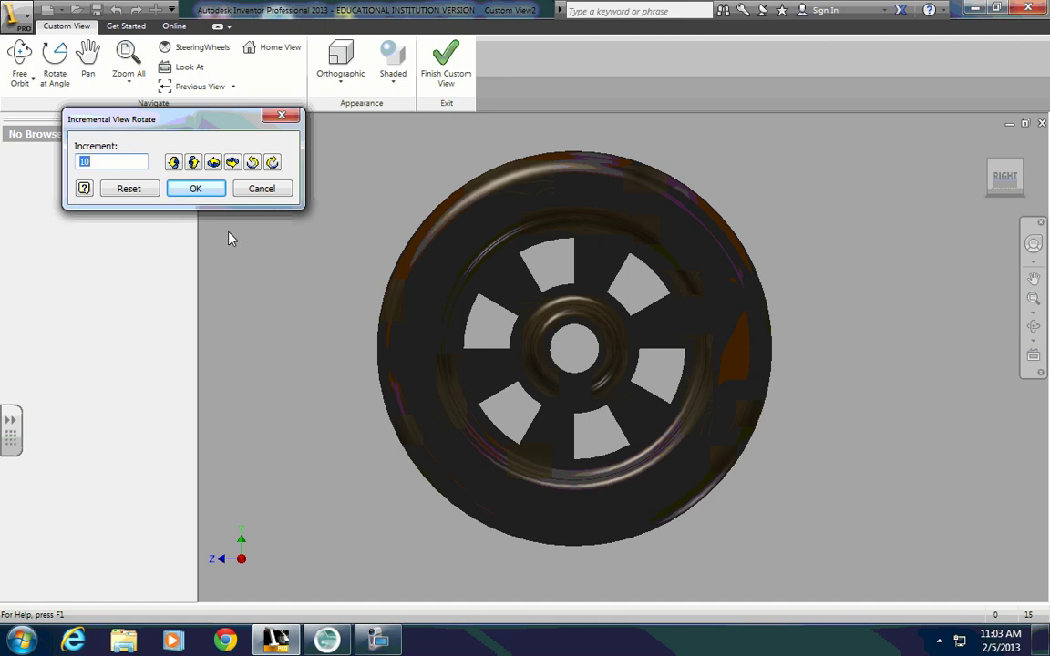
type("75")
left_click(252, 162)
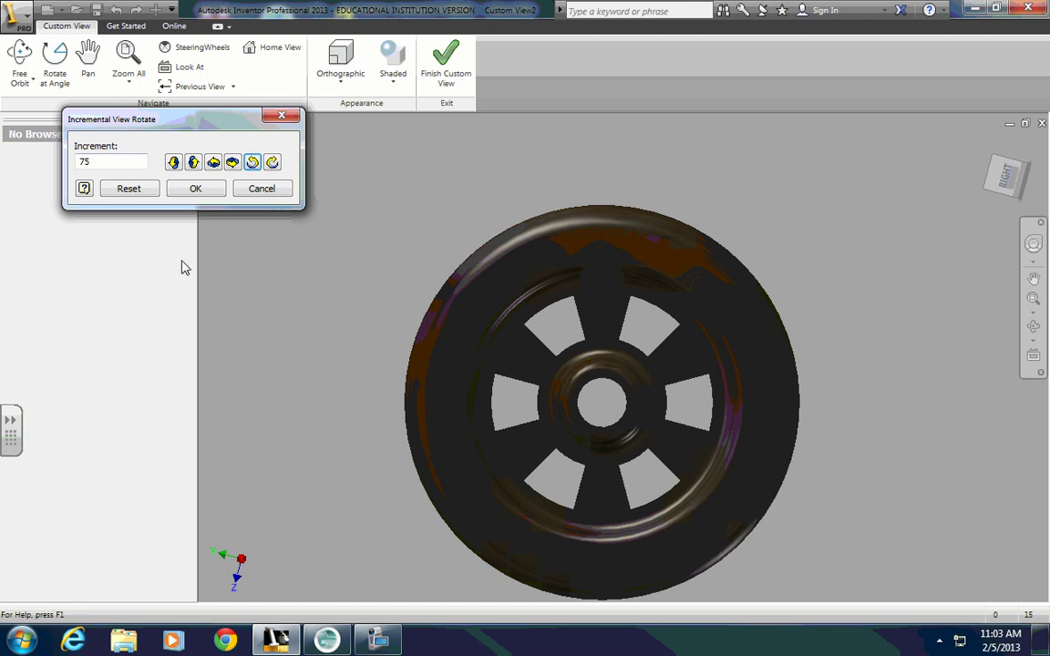
left_click(197, 190)
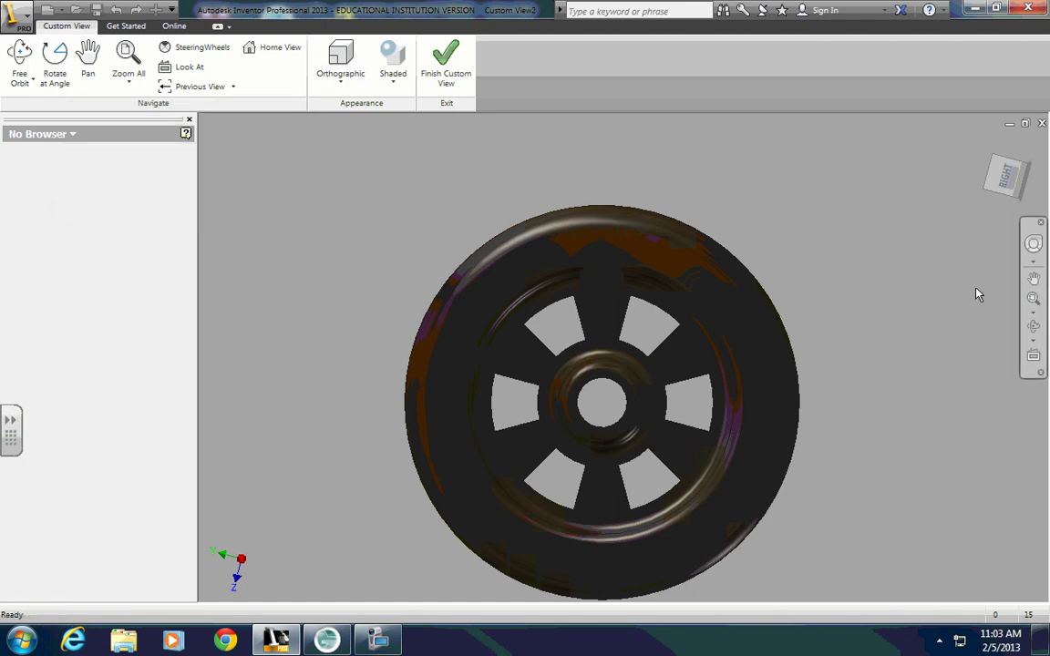
Step: Finish the custom view and return to the Drawing View settings
key("F2")
left_click(446, 62)
left_click_drag(547, 110, 414, 105)
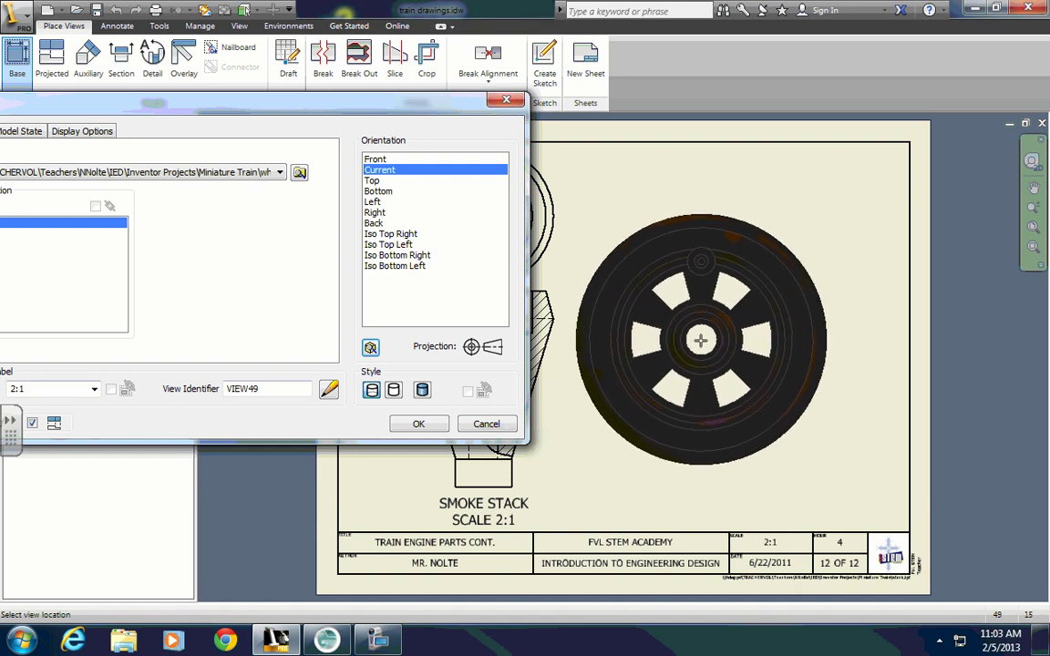
Step: Change the wheel view's scale from 2:1 to 1.5:1 and place it right of SMOKE STACK
left_click_drag(292, 102, 521, 62)
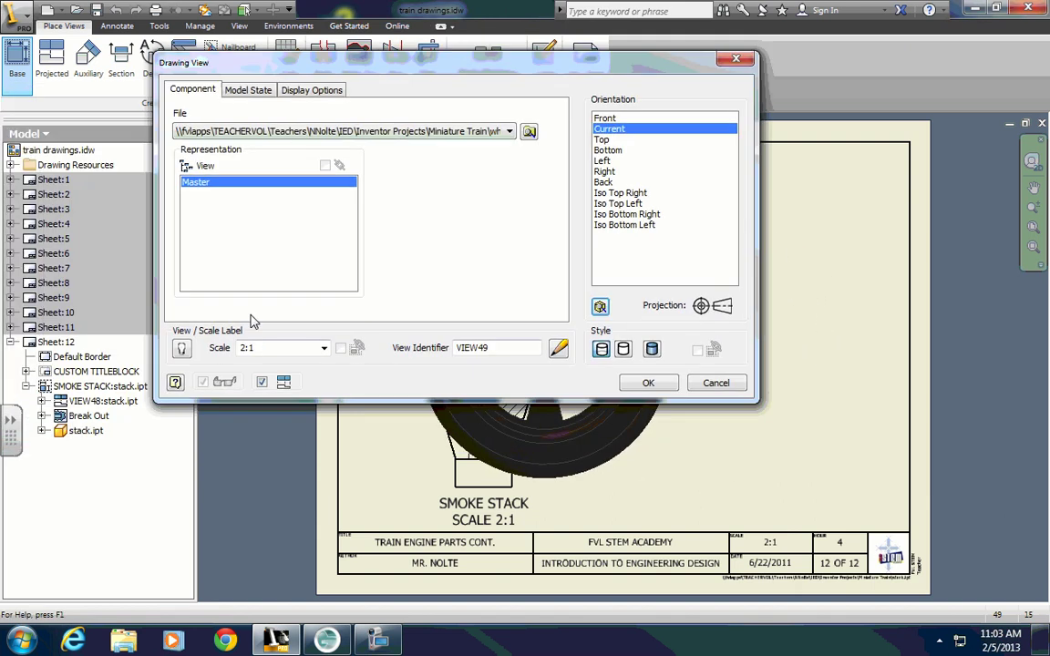
left_click_drag(265, 350, 241, 348)
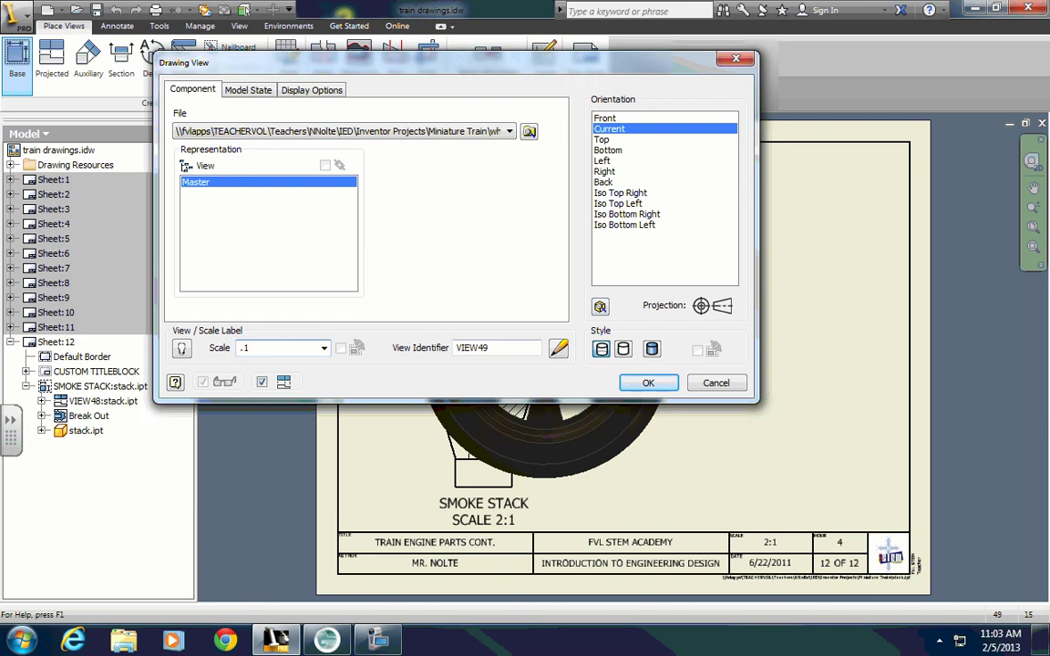
type(".1")
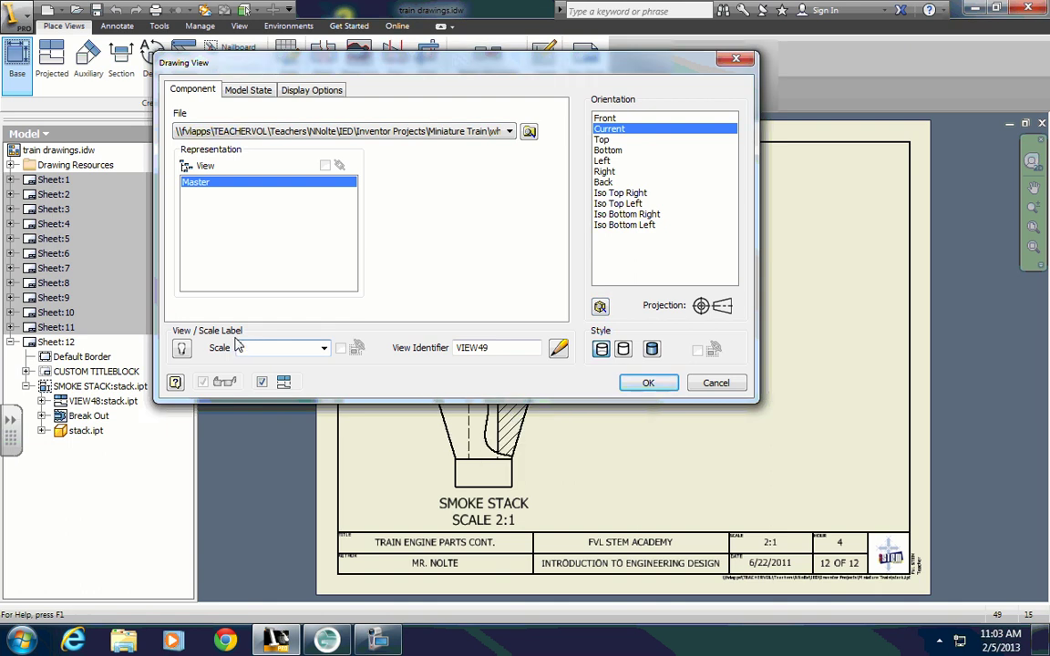
type(".5:1")
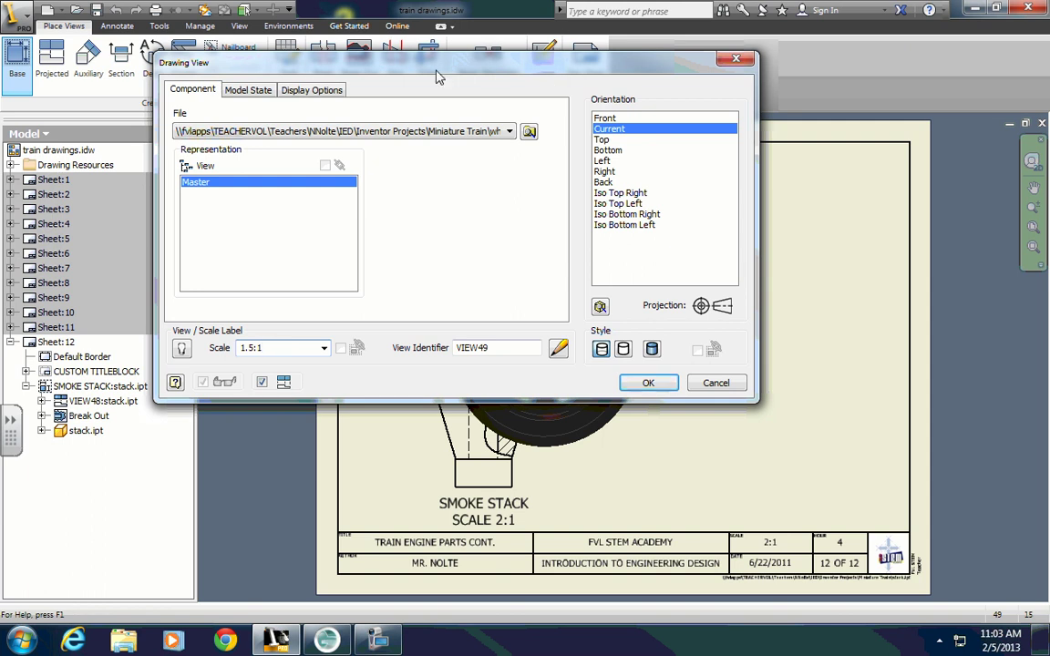
left_click_drag(438, 77, 73, 76)
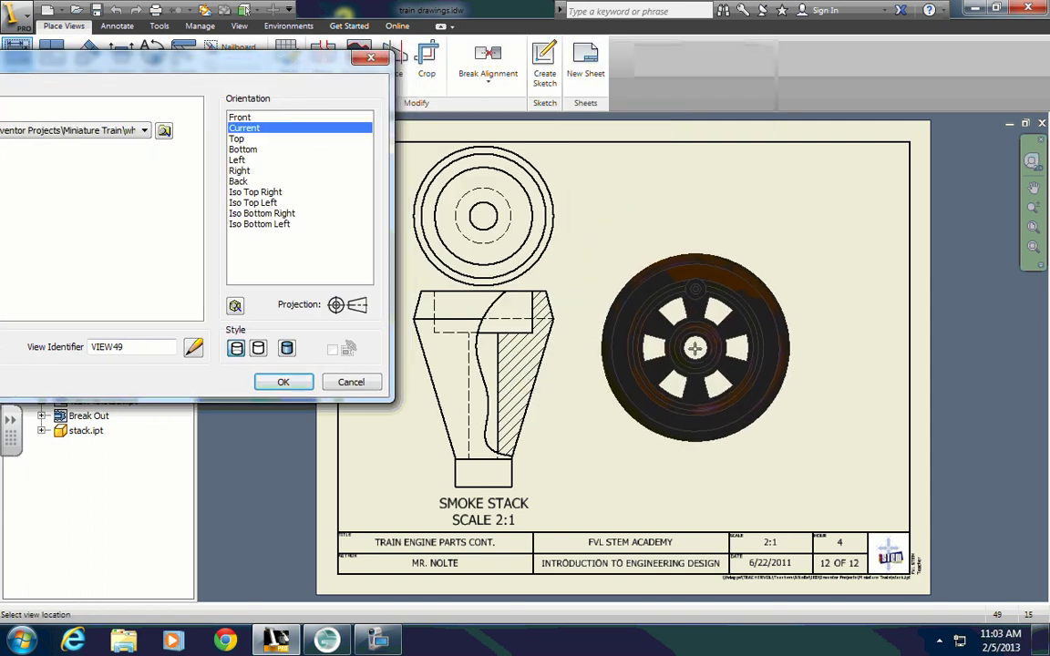
left_click(695, 349)
right_click(696, 349)
left_click(759, 348)
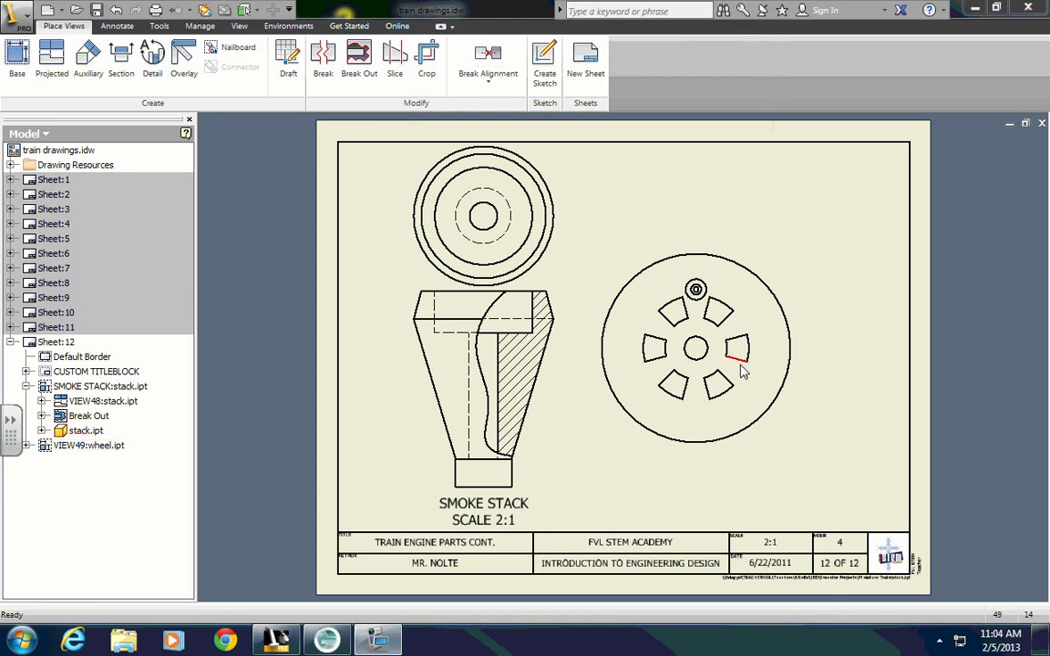
Step: Turn on Tangent Edges in the Display Options of the wheel view VIEW49
scroll(734, 363, "up", 5)
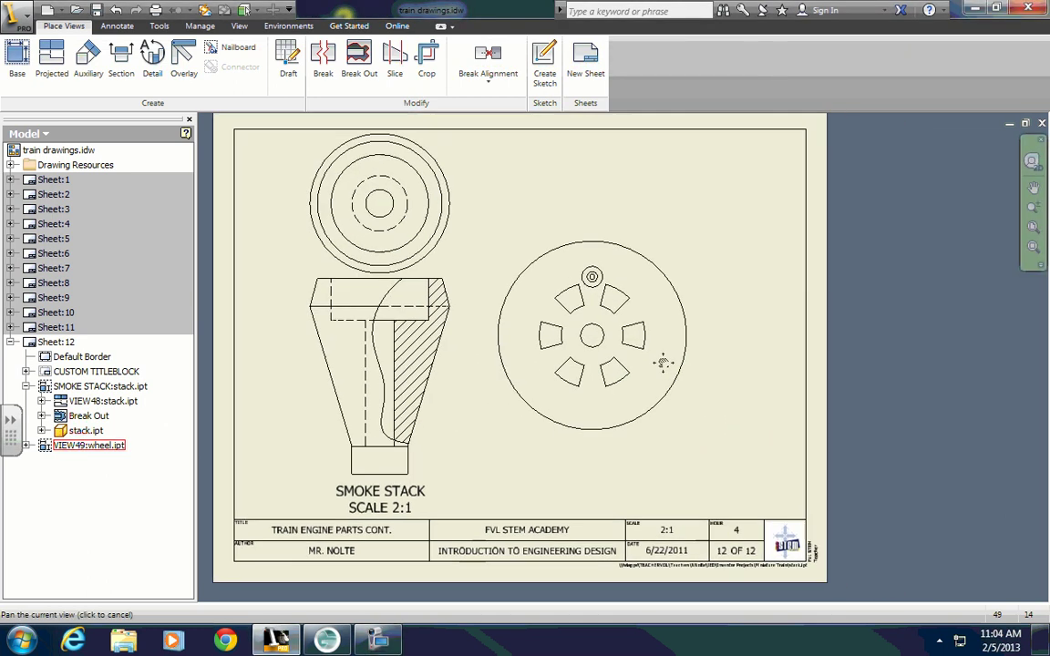
scroll(588, 343, "down", 4)
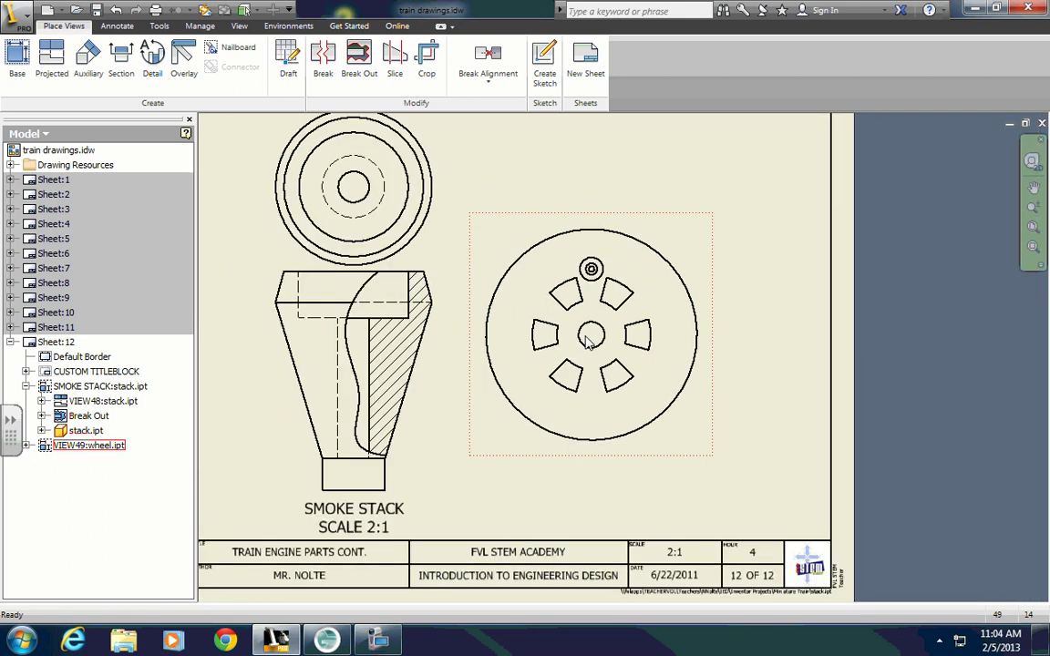
left_click(605, 441)
left_click(599, 484)
left_click_drag(146, 94, 337, 75)
left_click(130, 85)
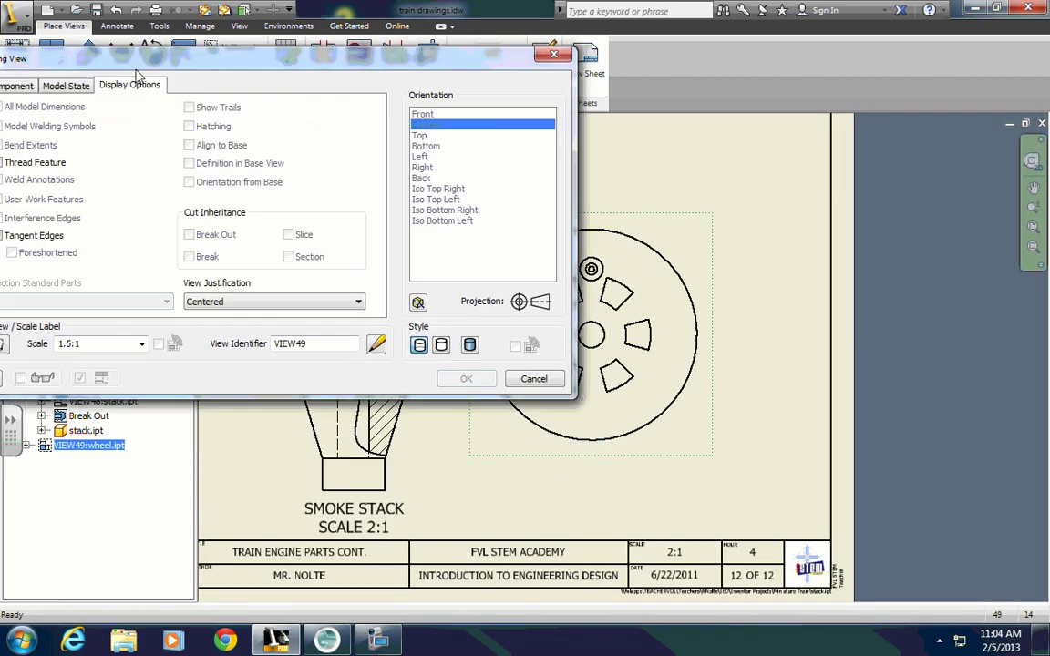
left_click_drag(128, 56, 254, 46)
left_click(125, 225)
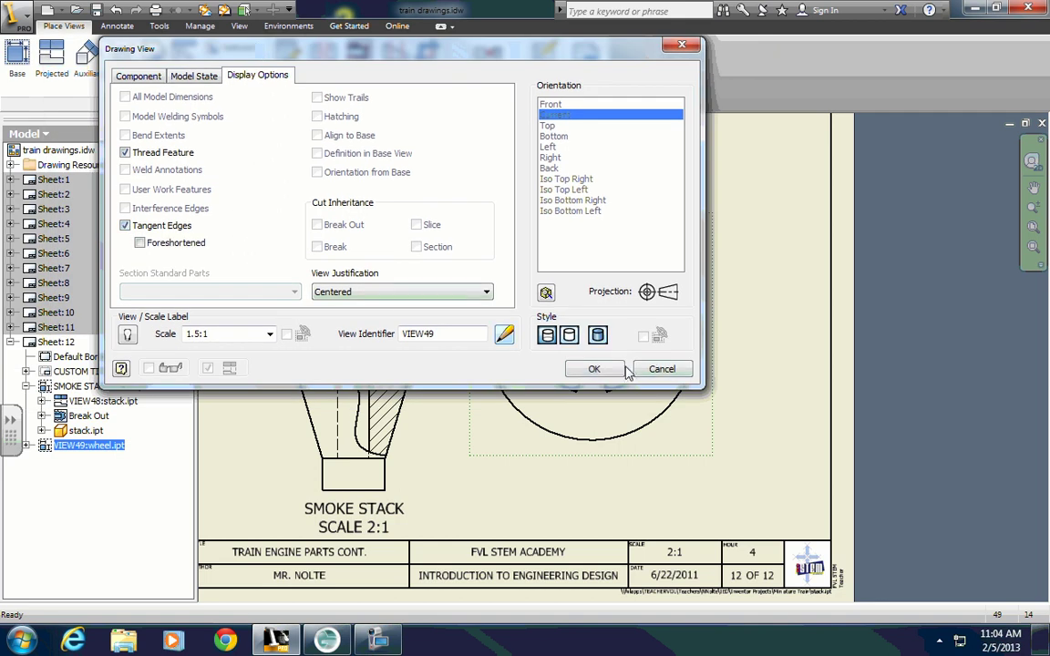
left_click(593, 368)
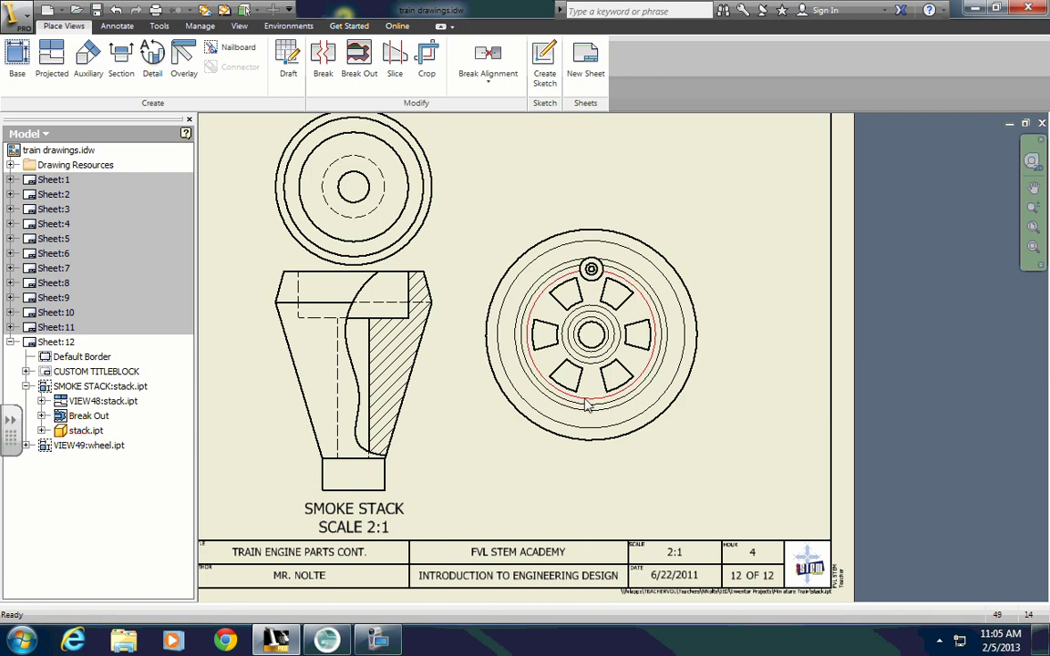
scroll(648, 401, "down", 3)
middle_click_drag(594, 281, 483, 264)
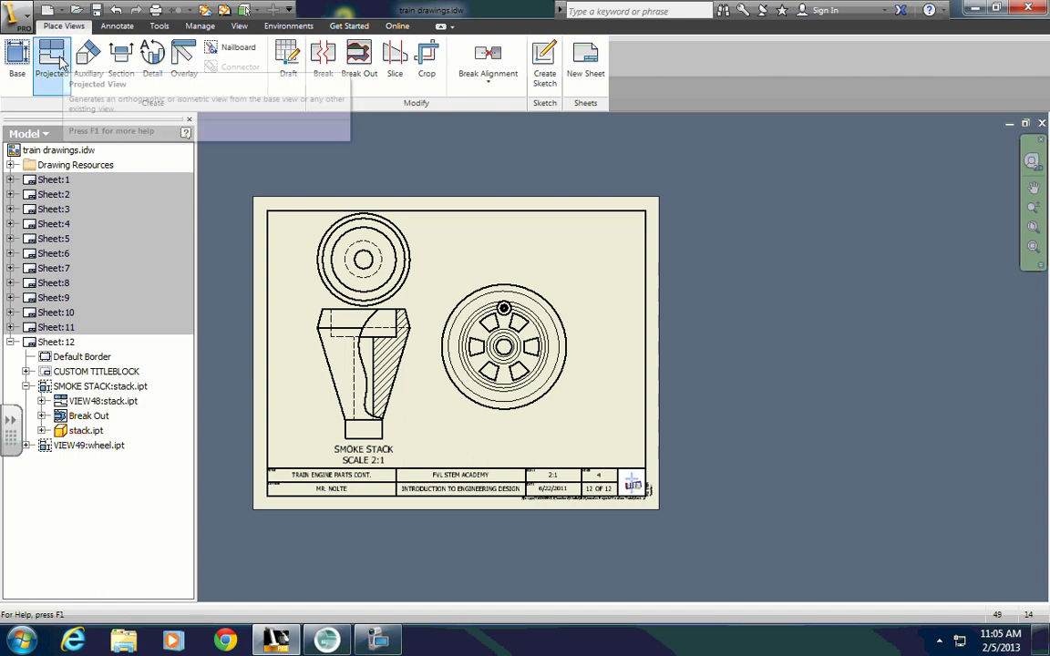
Step: Project a side view from the wheel view and place it to the right
left_click(60, 66)
left_click(524, 290)
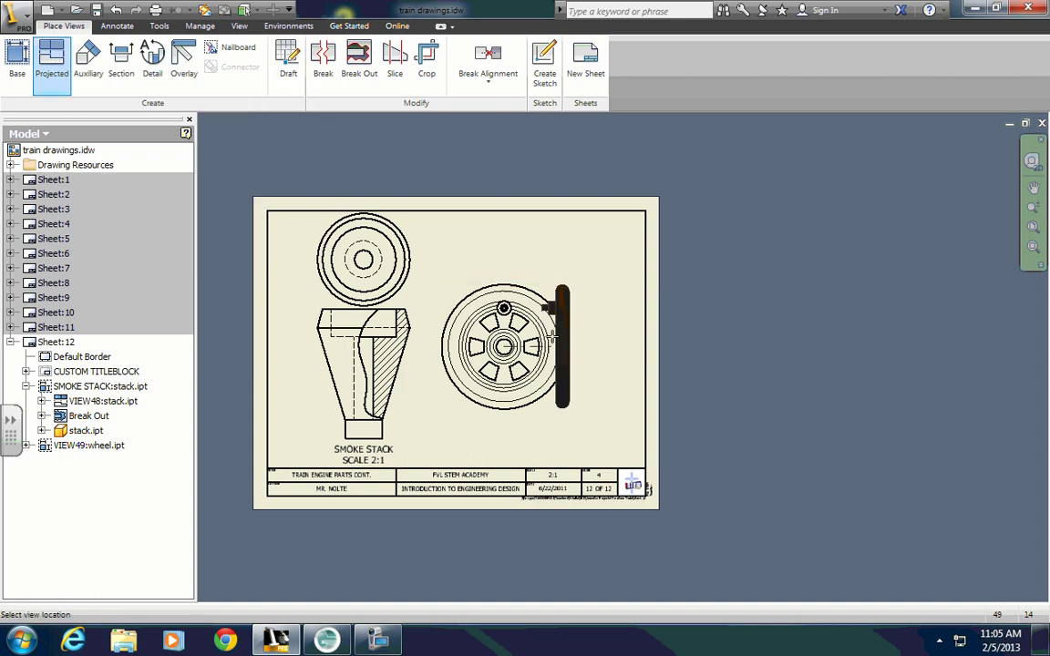
left_click(601, 346)
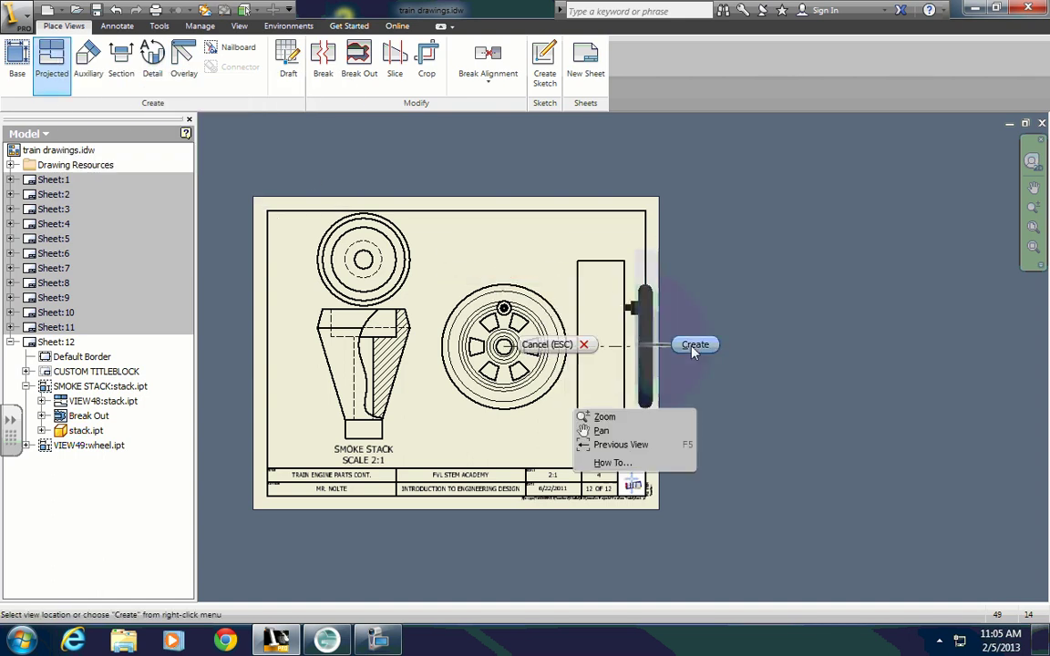
scroll(546, 299, "down", 6)
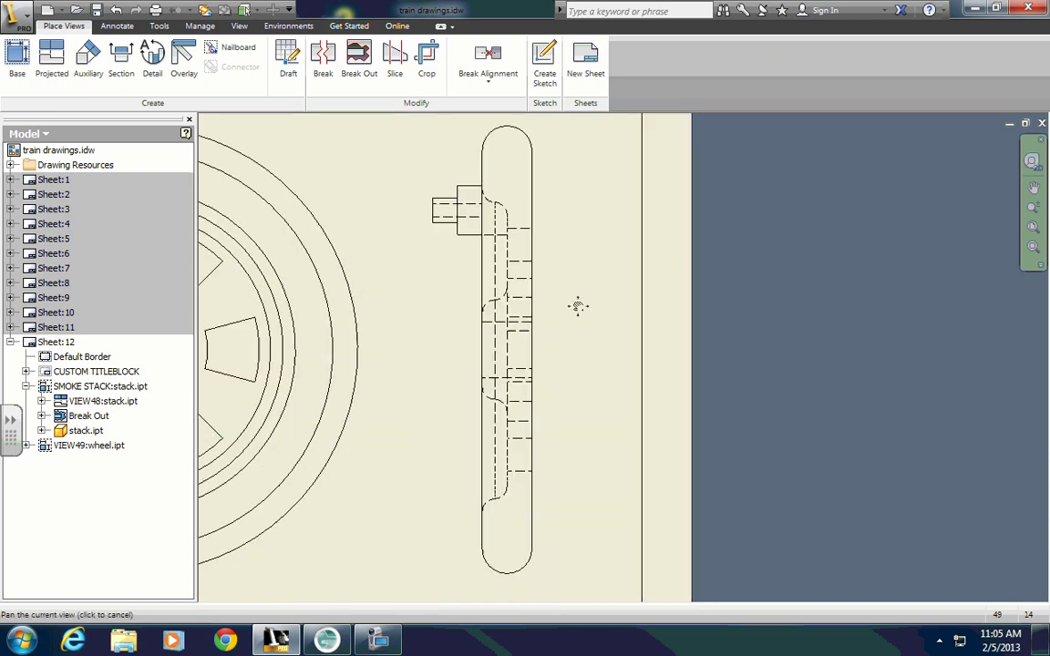
middle_click_drag(538, 285, 526, 335)
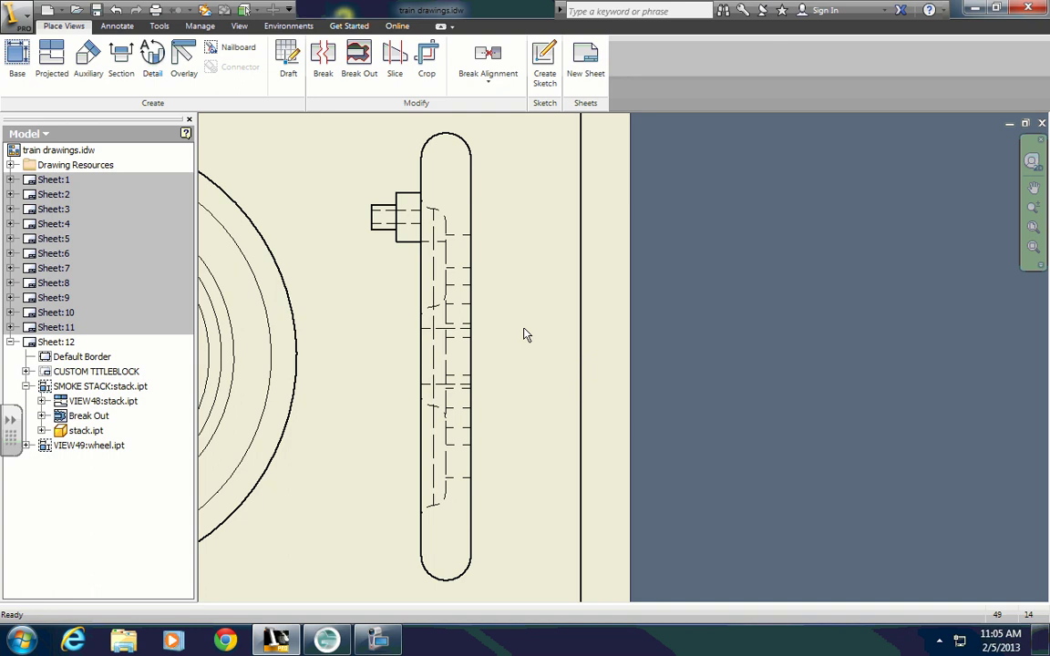
scroll(513, 352, "up", 3)
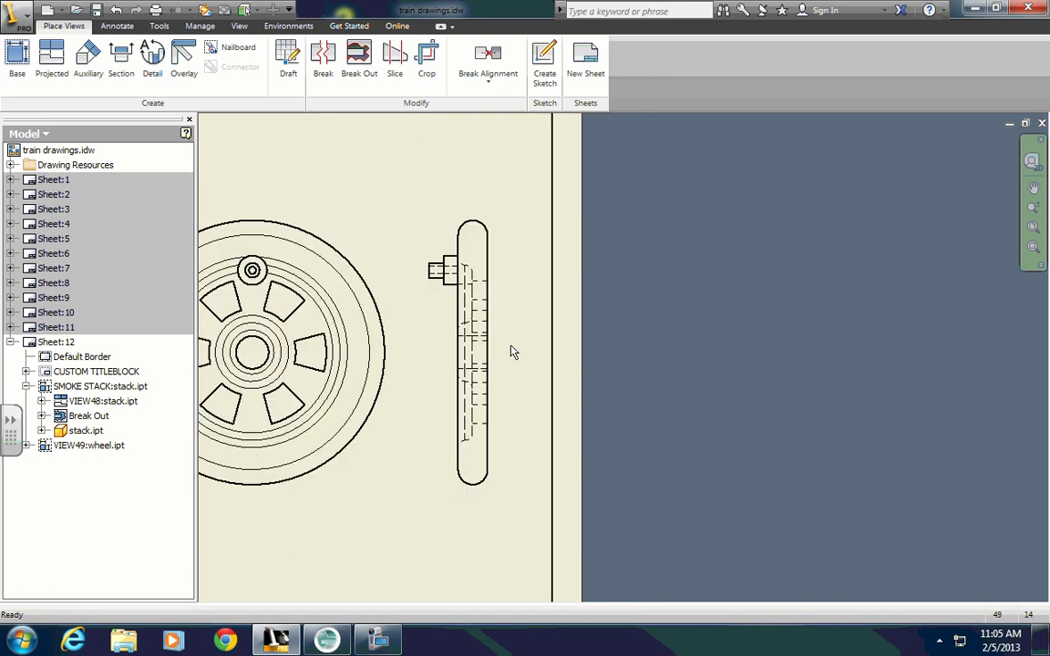
scroll(513, 352, "up", 2)
middle_click_drag(513, 352, 565, 328)
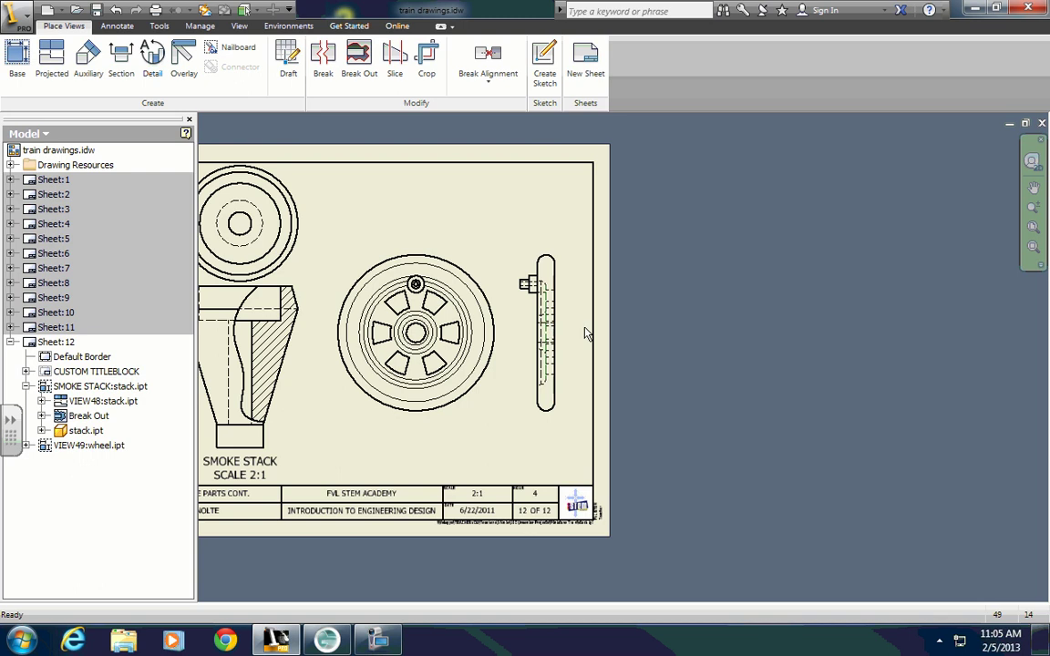
Step: Delete the wheel's projected side view and start a section on the wheel view
key("Delete")
middle_click_drag(513, 363, 617, 365)
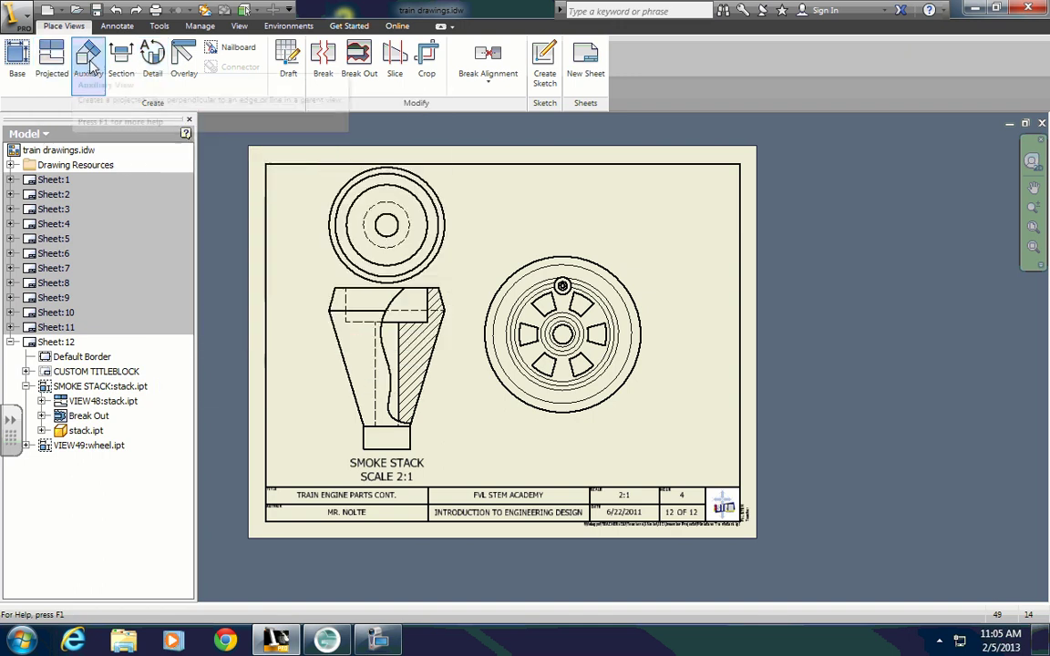
left_click(121, 57)
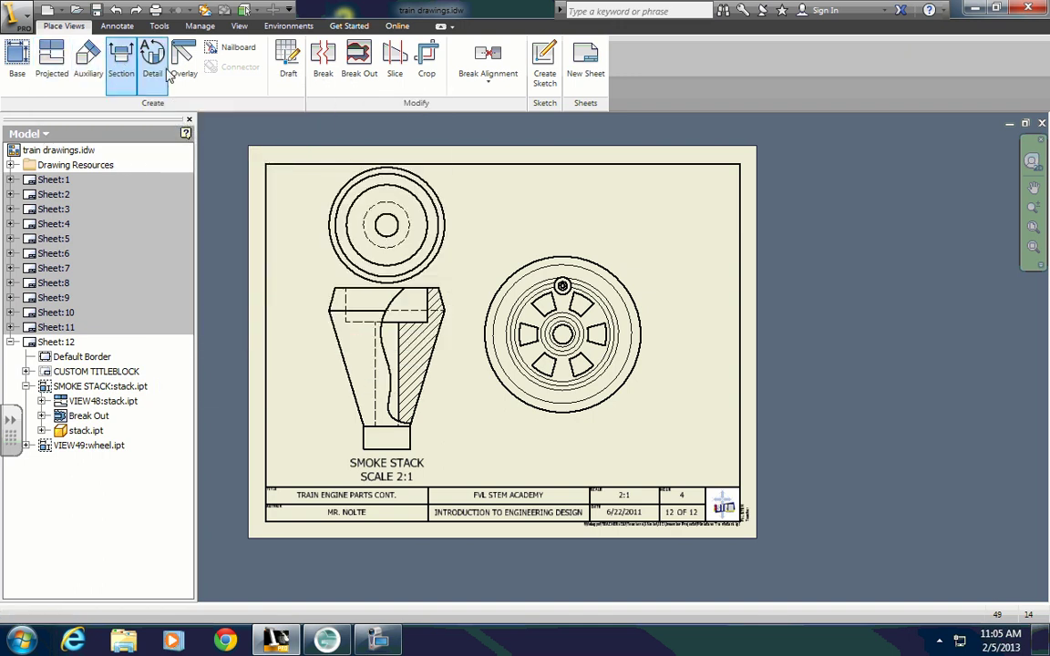
left_click(596, 272)
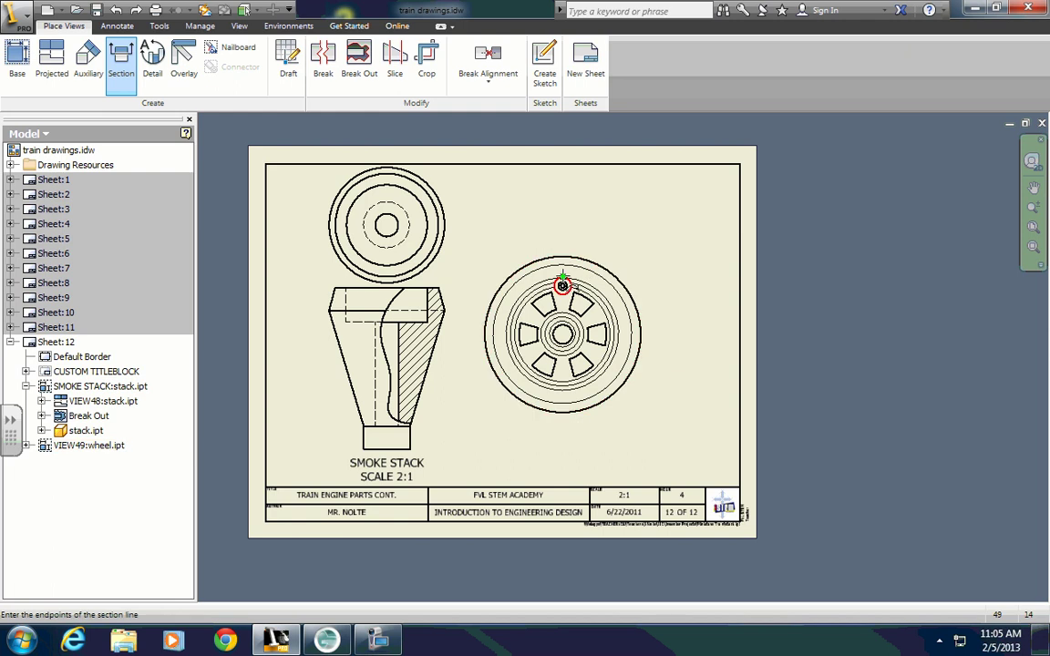
scroll(570, 289, "down", 3)
middle_click_drag(586, 286, 510, 244)
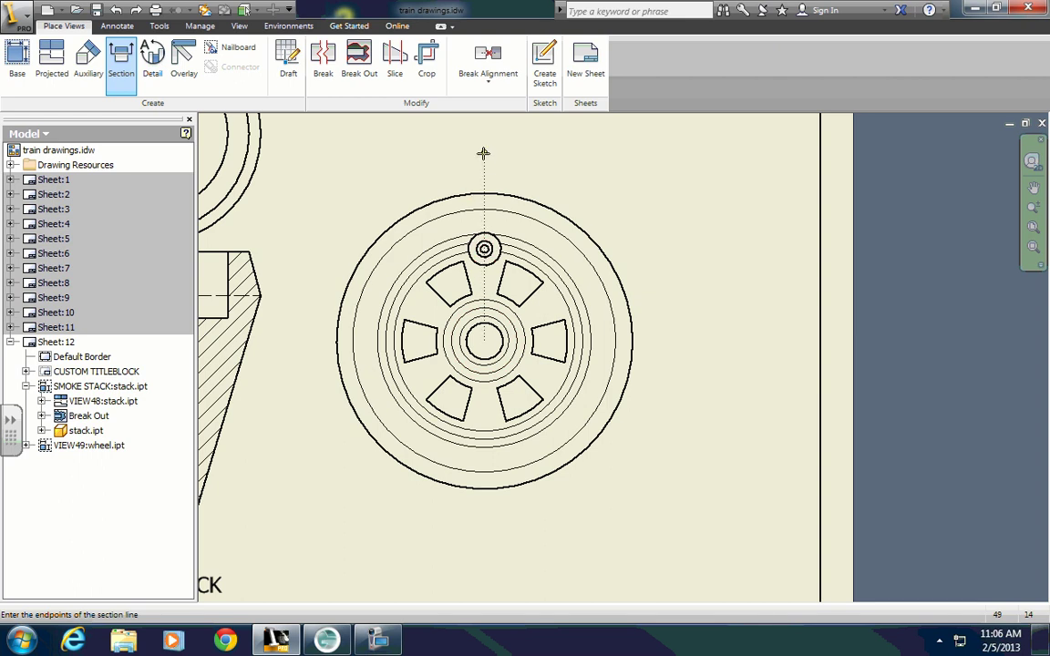
Step: Draw a vertical section line from above to below the wheel's centre and continue
left_click(483, 154)
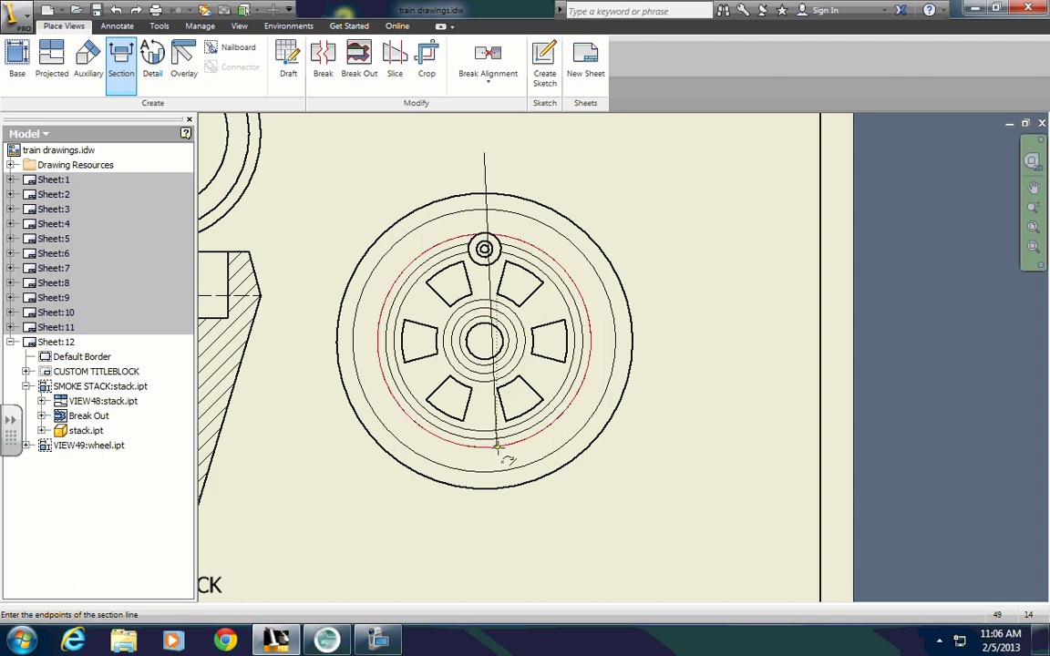
left_click(484, 515)
right_click(482, 513)
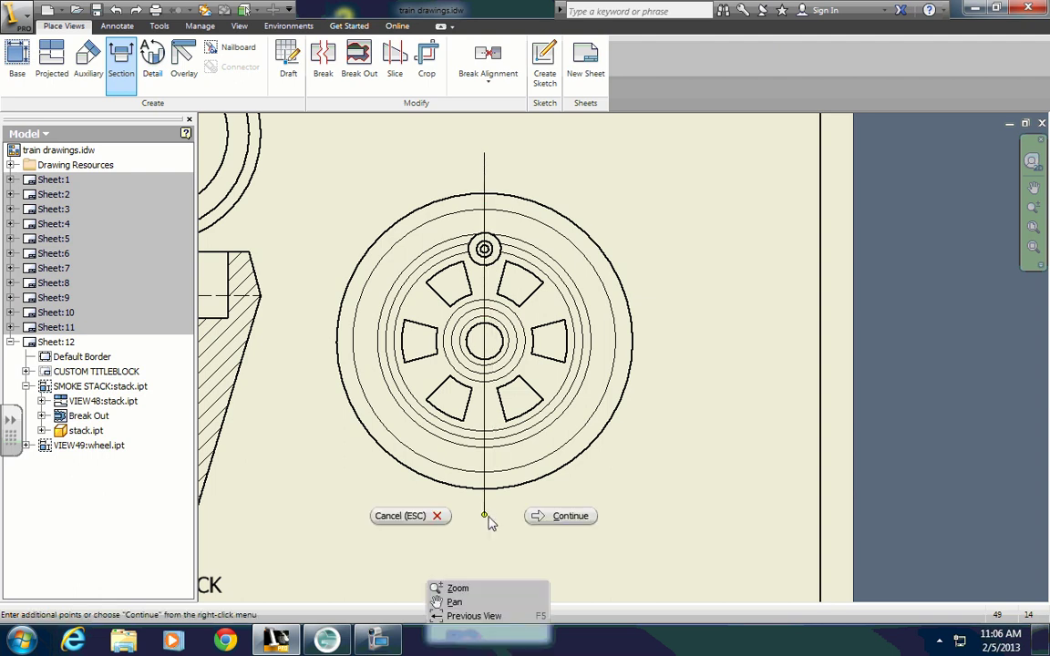
left_click(550, 516)
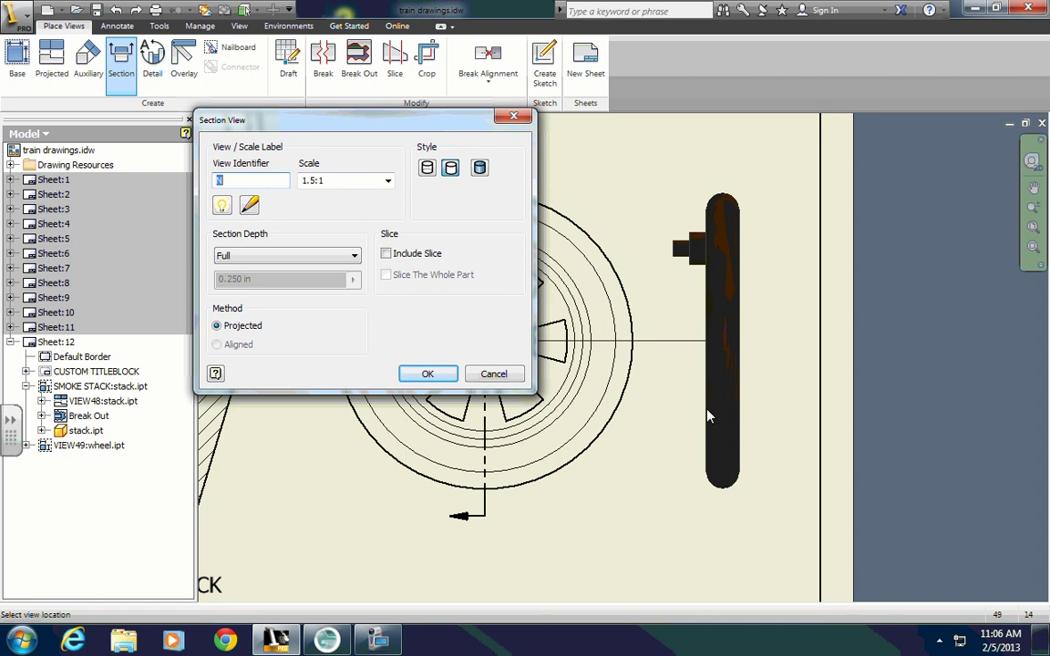
Step: Place hatched section N-N at 1.5:1 to the right of the wheel view
left_click(709, 416)
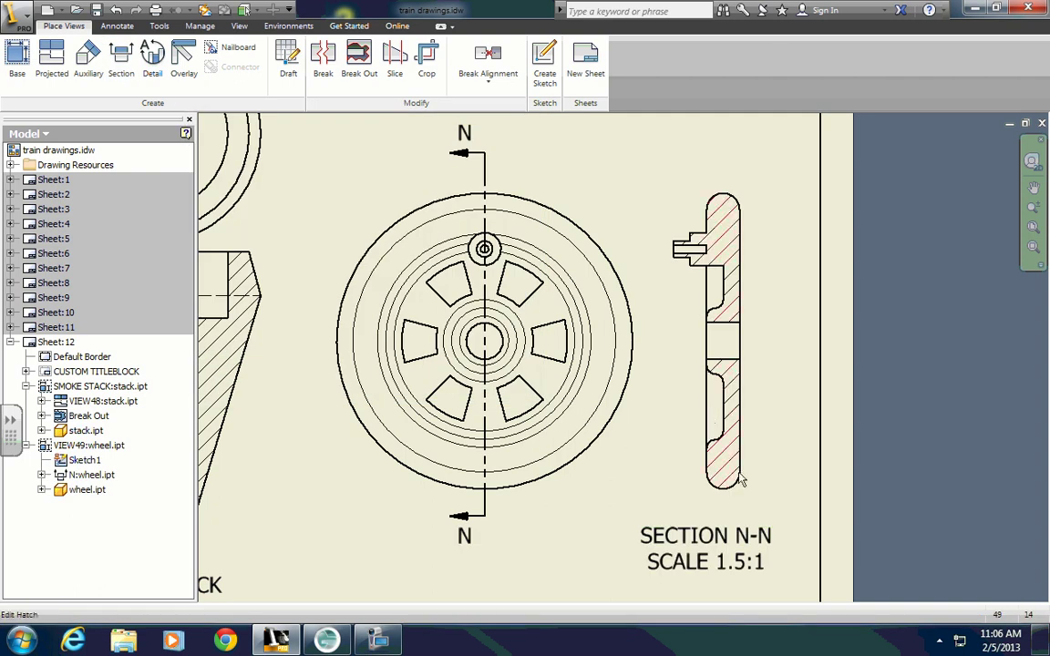
scroll(784, 566, "down", 5)
scroll(711, 510, "up", 2)
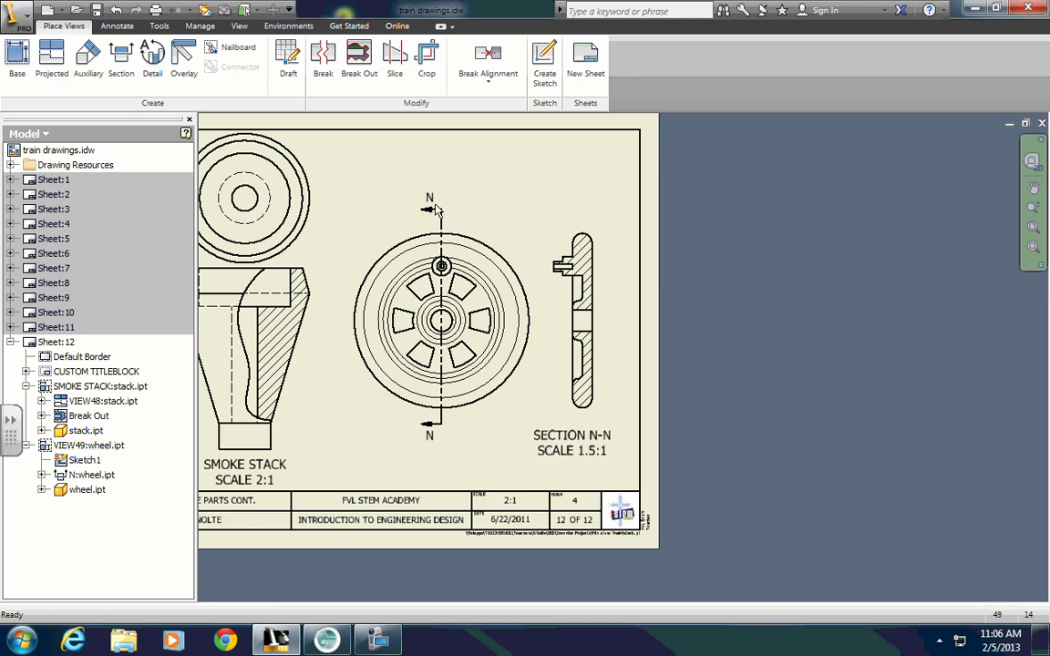
Step: Select the wheel view, section N-N and its section line to set 1.25:1 scale and the WHEEL label
left_click(406, 398)
left_click(463, 447)
left_click(415, 403)
left_click(564, 481)
left_click(584, 349)
left_click(436, 212)
left_click(393, 196)
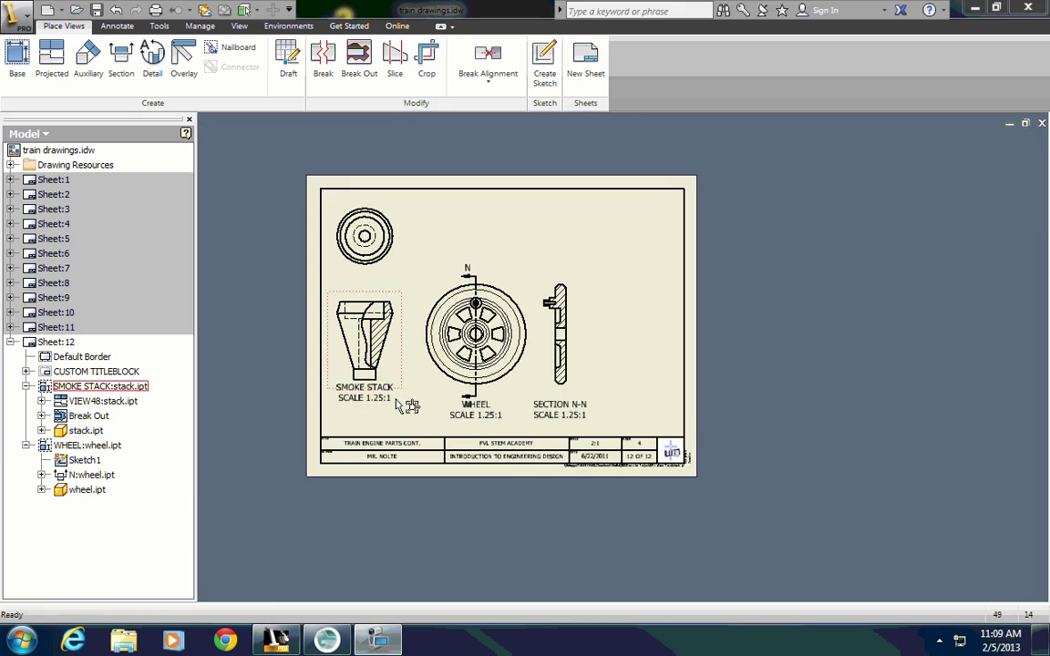
Step: Move the SMOKE STACK front and top views into position and recentre the sheet
left_click(364, 368)
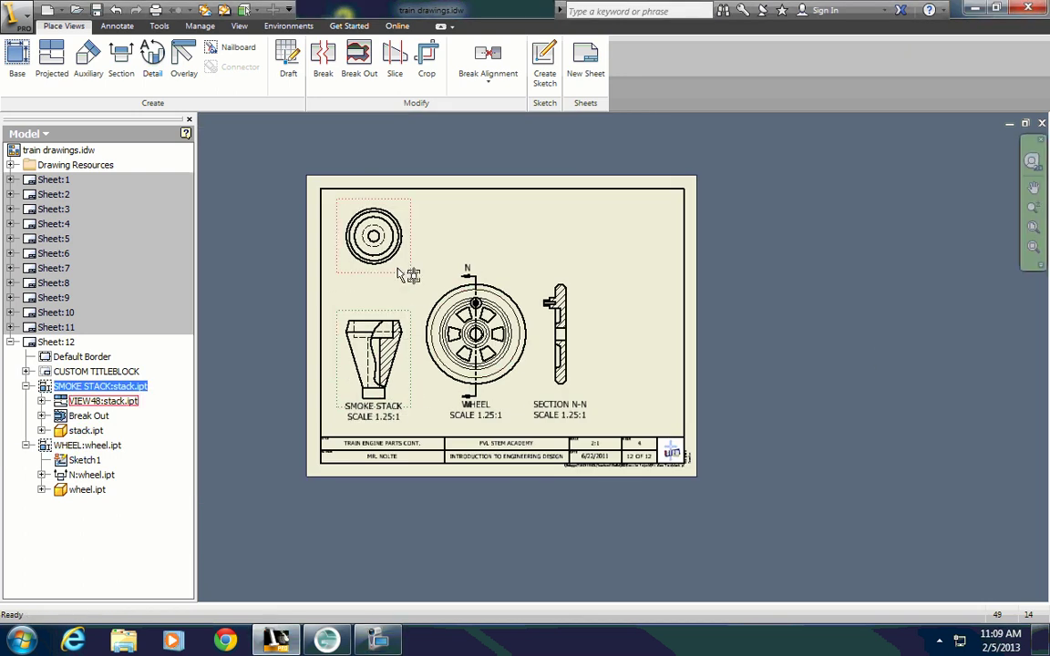
left_click_drag(413, 393, 406, 356)
left_click_drag(365, 264, 366, 252)
scroll(536, 381, "up", 4)
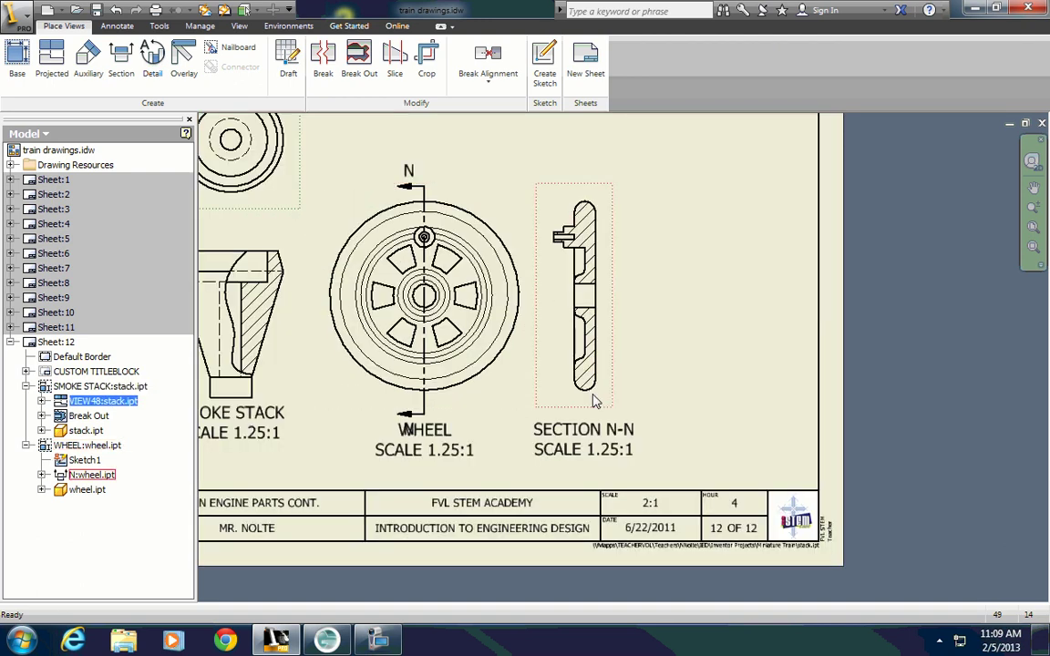
scroll(600, 351, "up", 3)
scroll(591, 371, "up", 1)
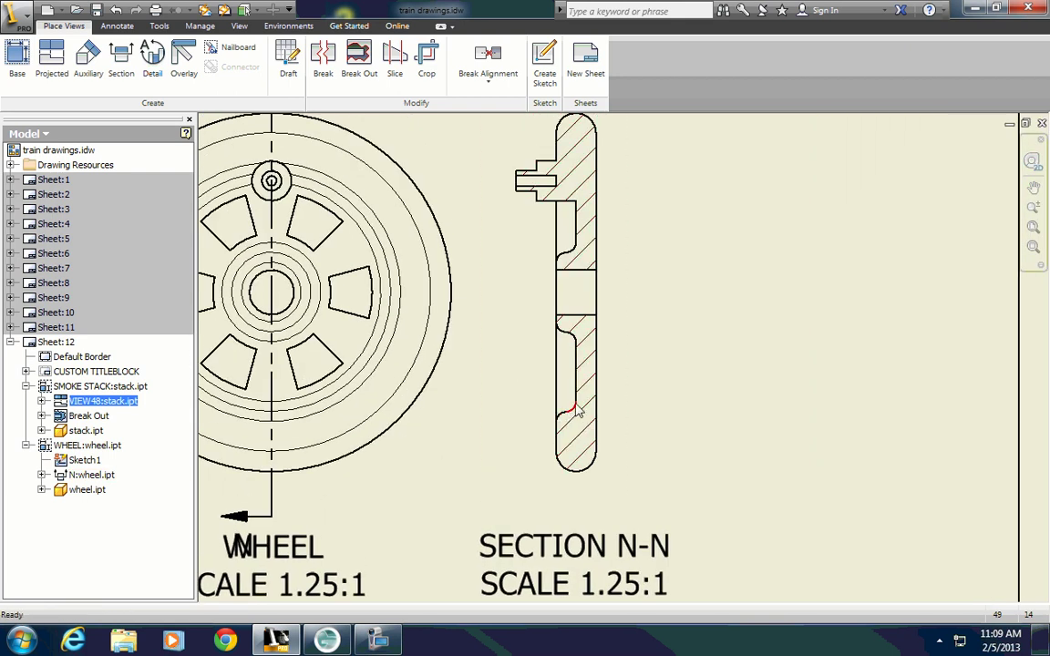
scroll(602, 417, "down", 3)
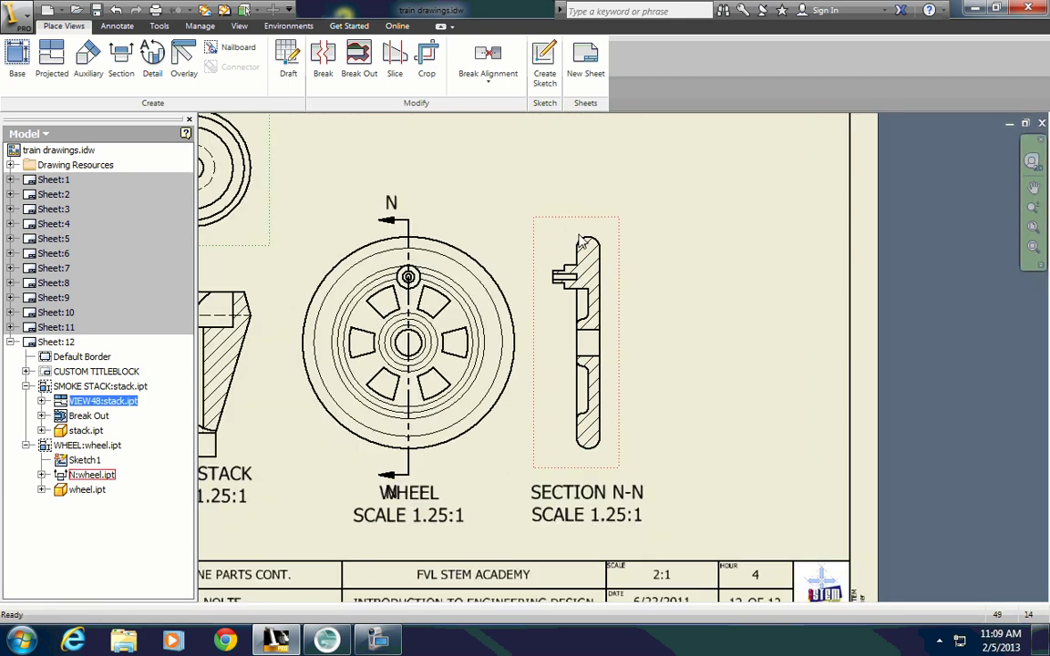
middle_click_drag(602, 469, 559, 463)
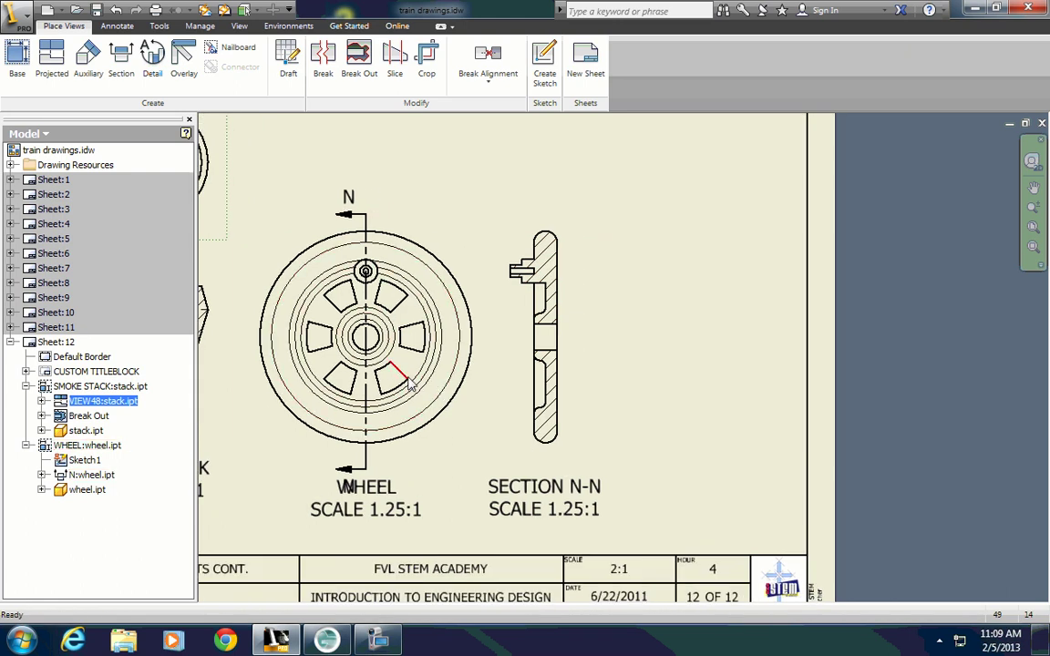
scroll(419, 378, "down", 2)
middle_click_drag(465, 387, 440, 400)
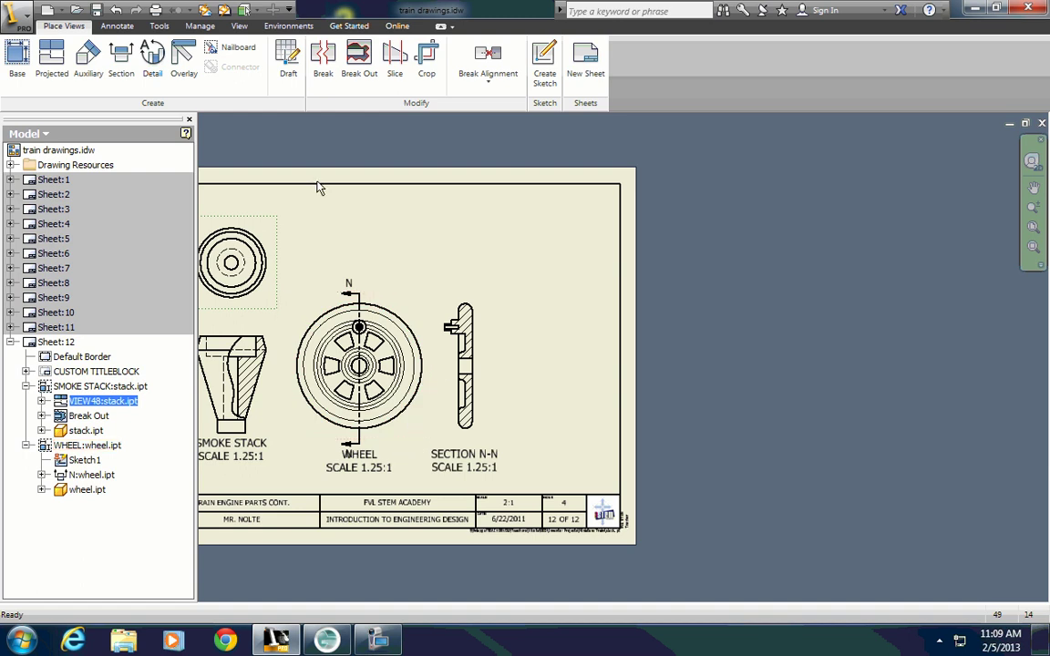
Step: Start a detail view on the wheel, dismissing an error and abandoning a first fence
left_click(155, 73)
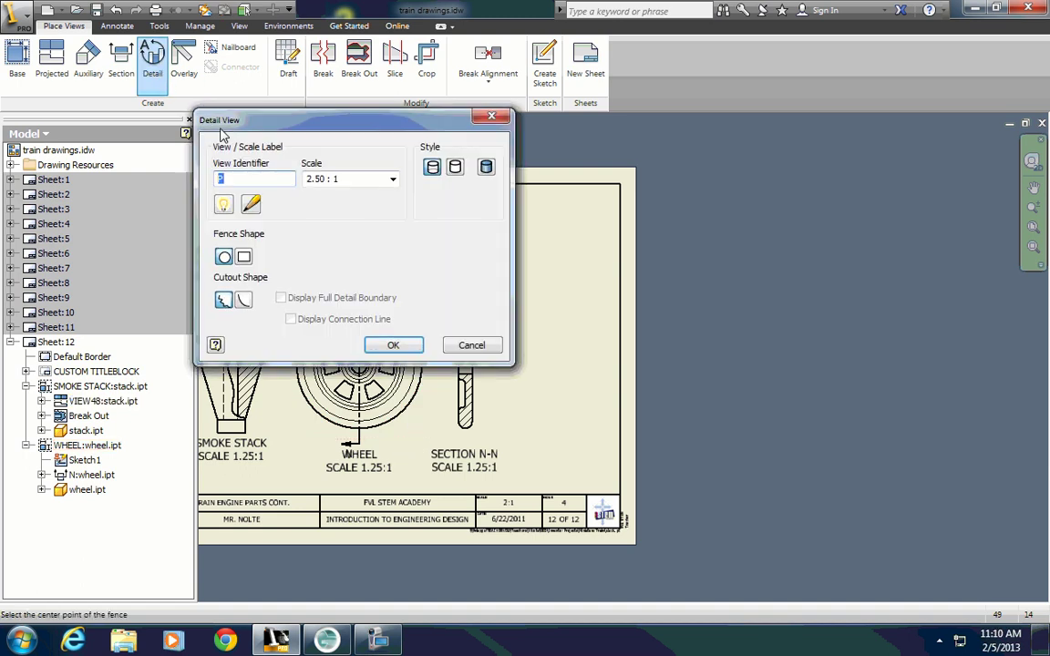
left_click_drag(329, 134, 100, 58)
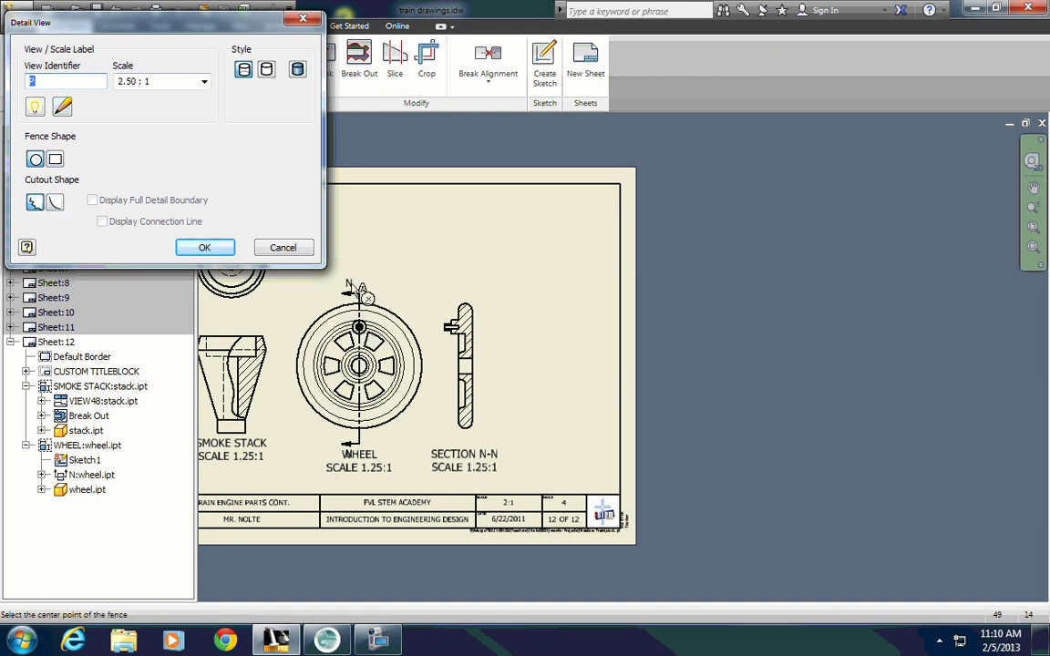
left_click(205, 247)
left_click(642, 353)
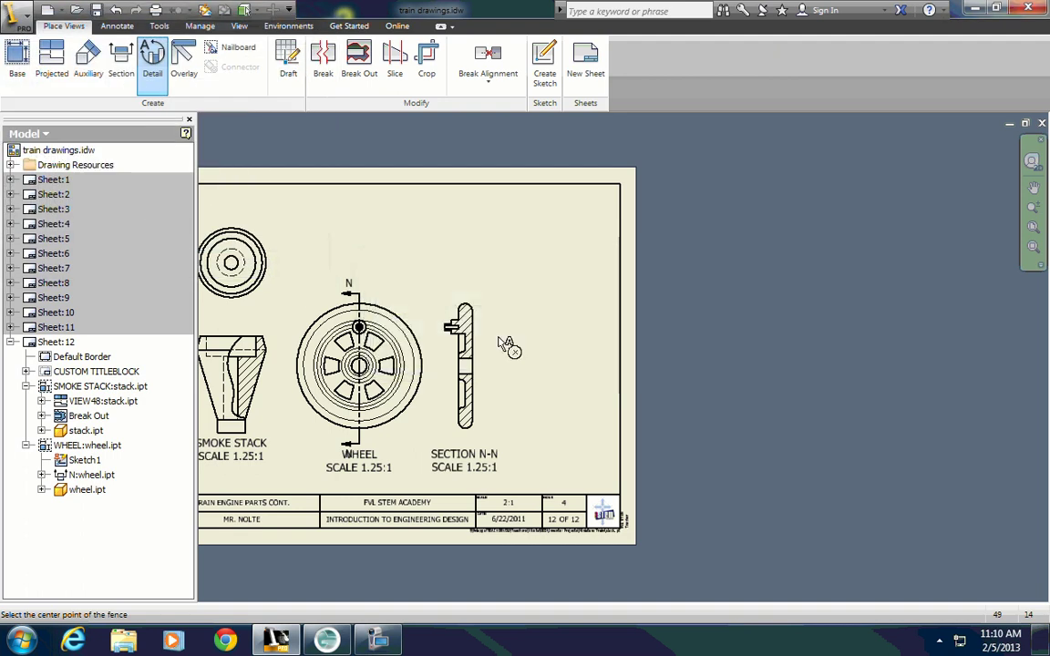
left_click(394, 288)
left_click(345, 275)
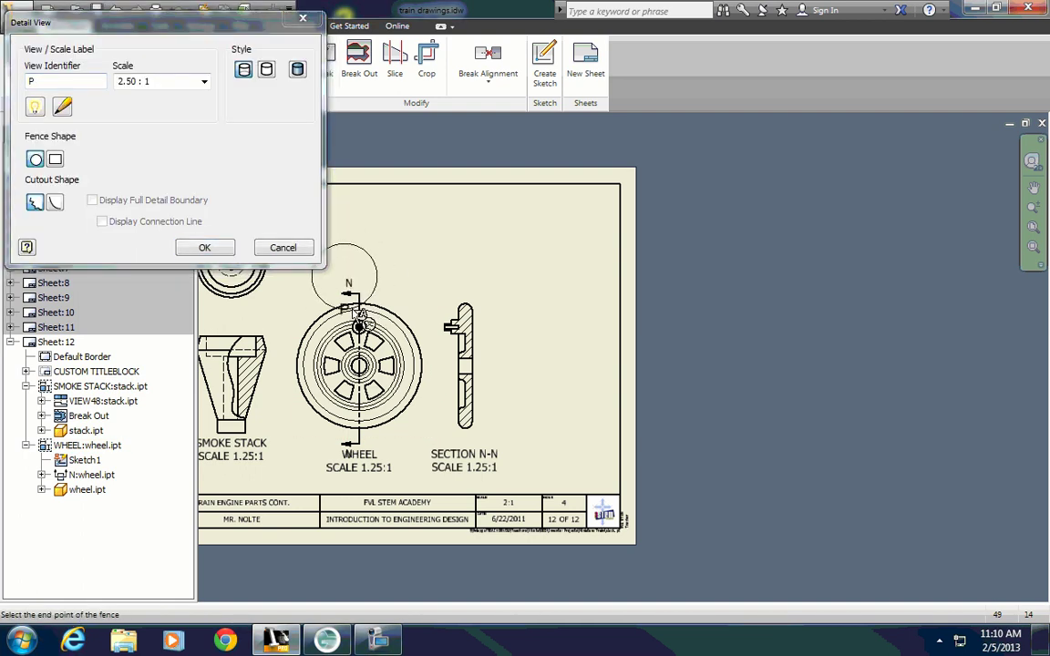
left_click(282, 247)
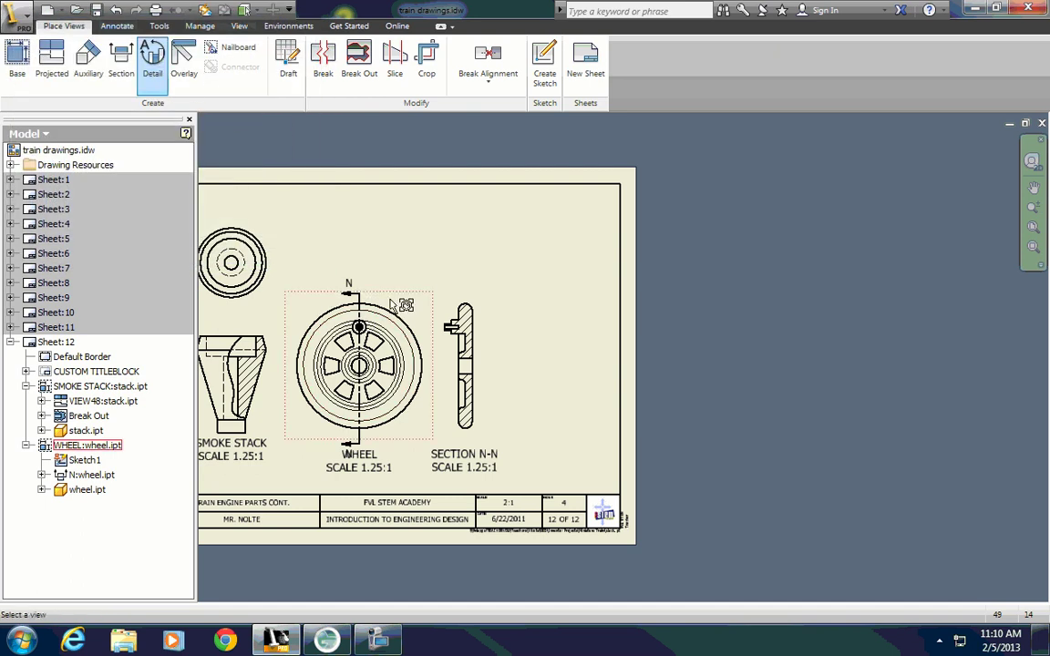
Step: Fence the wheel's upper-right area and place detail P at 2:1 in the upper right
left_click(406, 318)
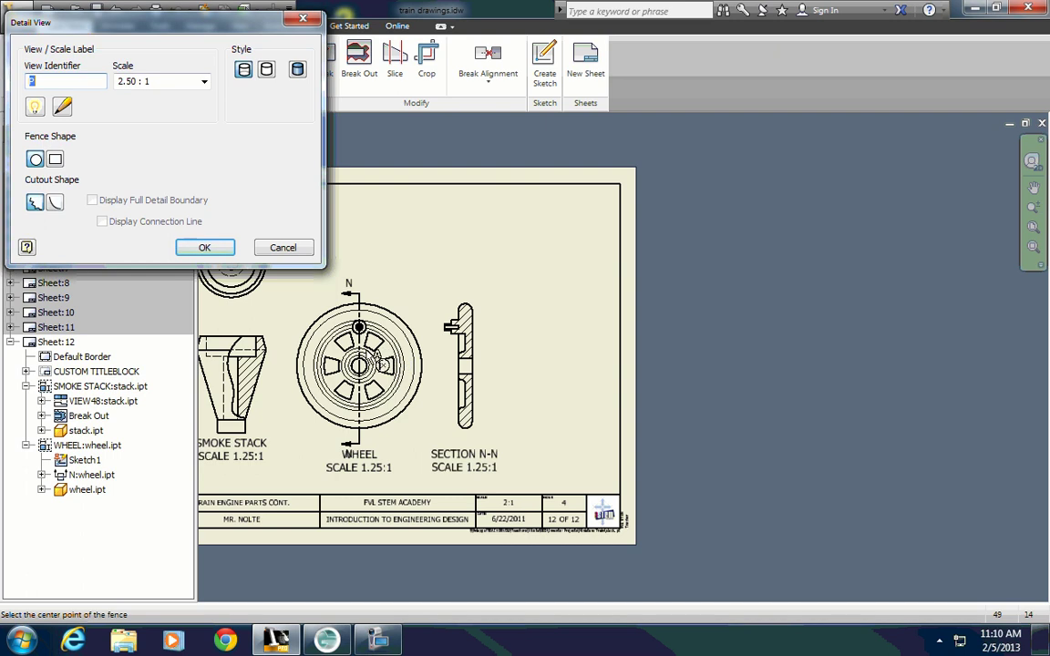
left_click(360, 326)
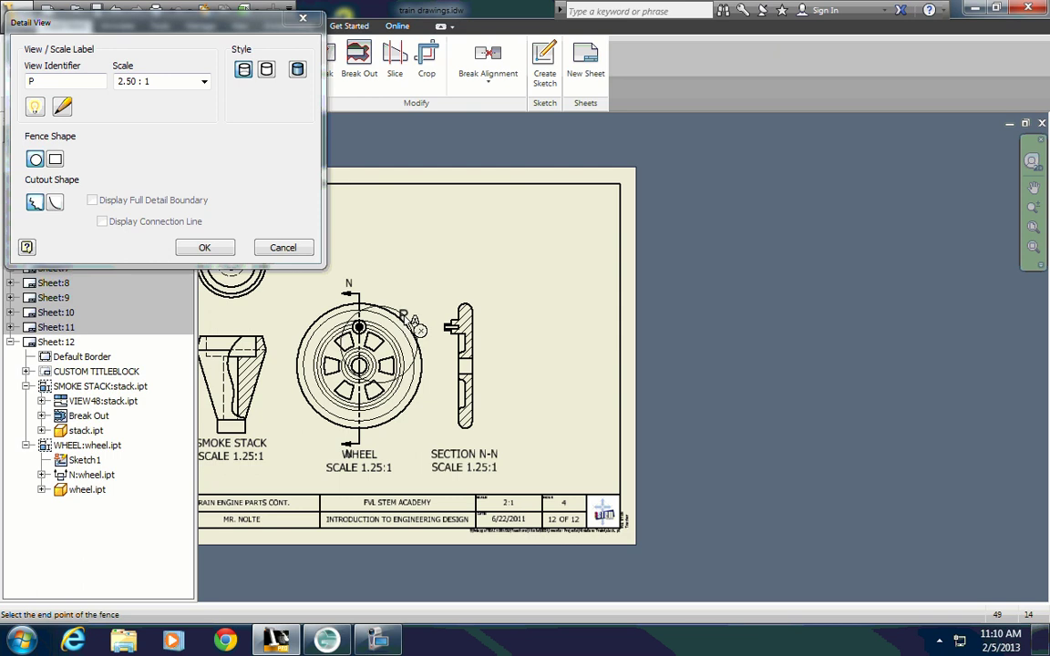
left_click(416, 323)
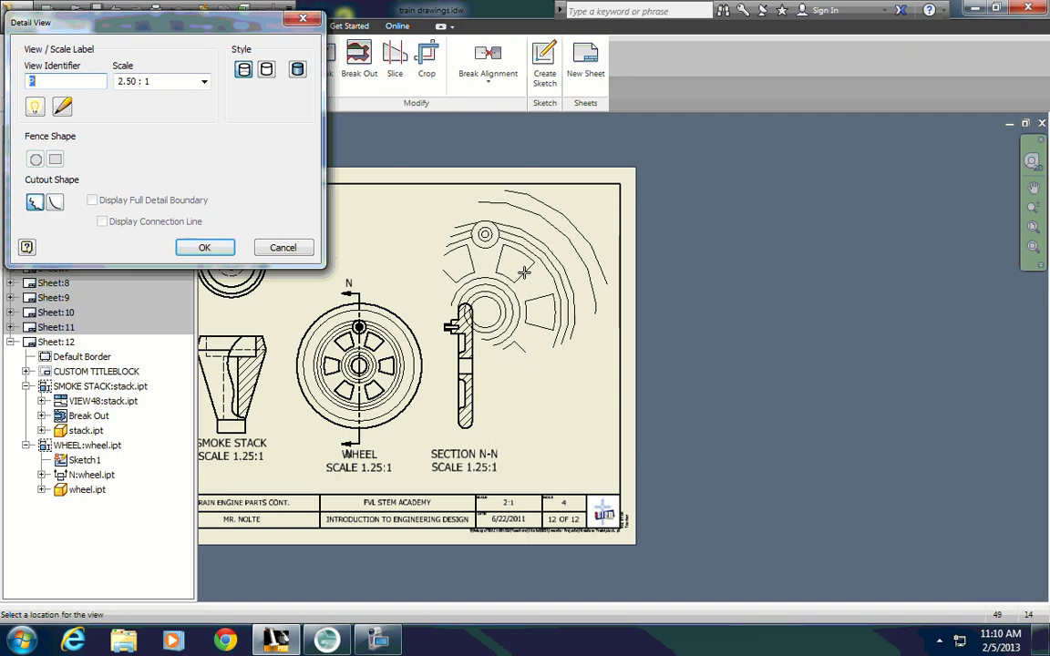
left_click(149, 81)
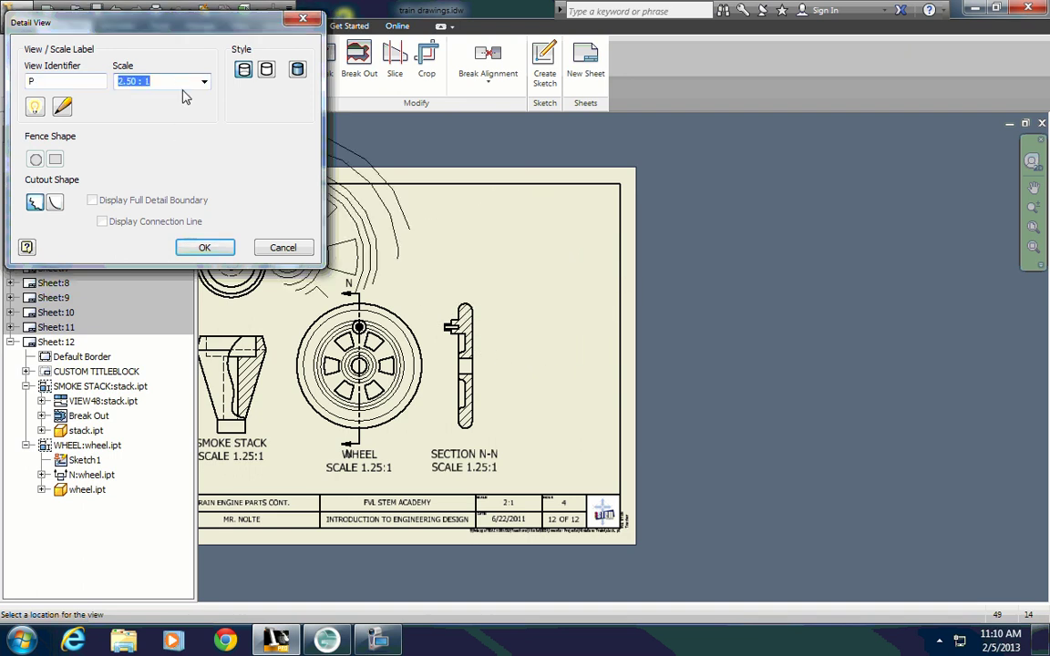
type("2:1")
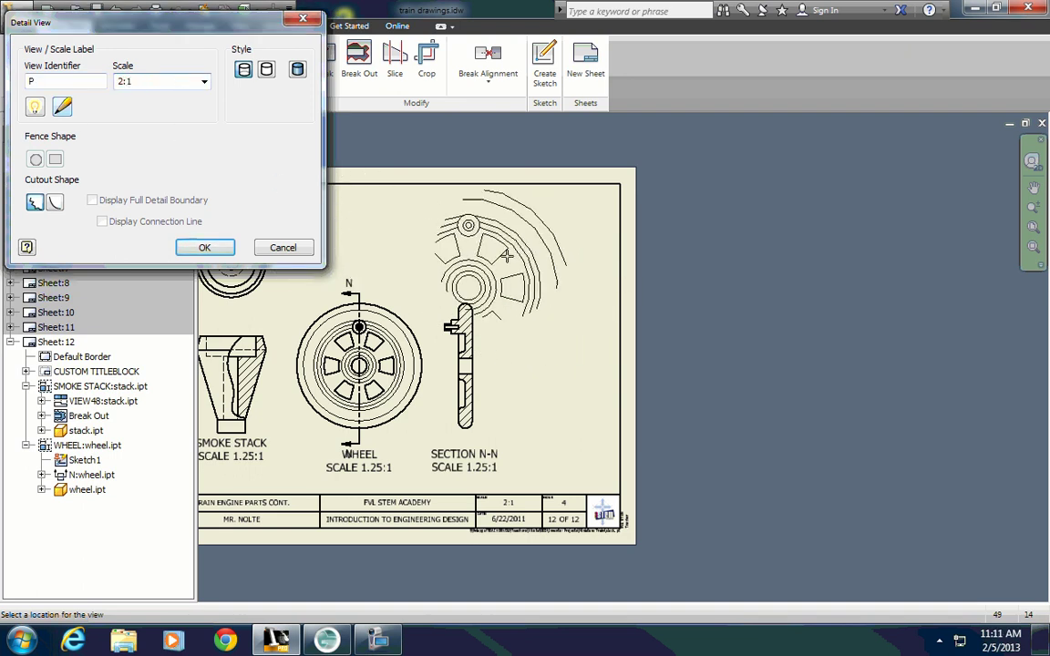
left_click(542, 262)
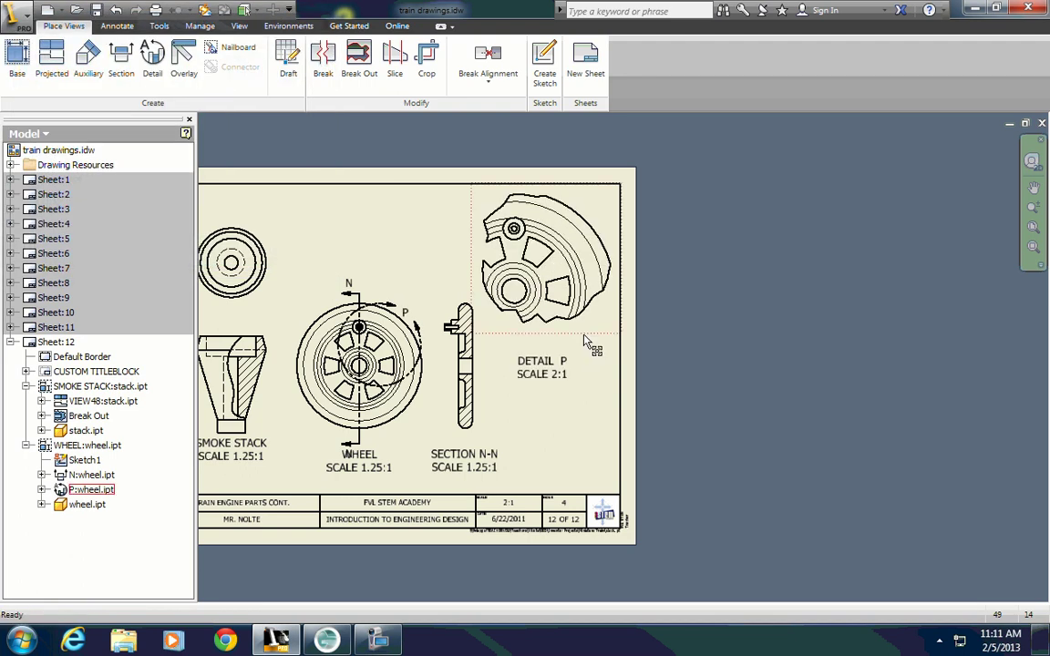
Step: Open detail view P's settings and close them without changes
scroll(583, 342, "up", 3)
scroll(554, 410, "down", 2)
middle_click_drag(550, 422, 546, 389)
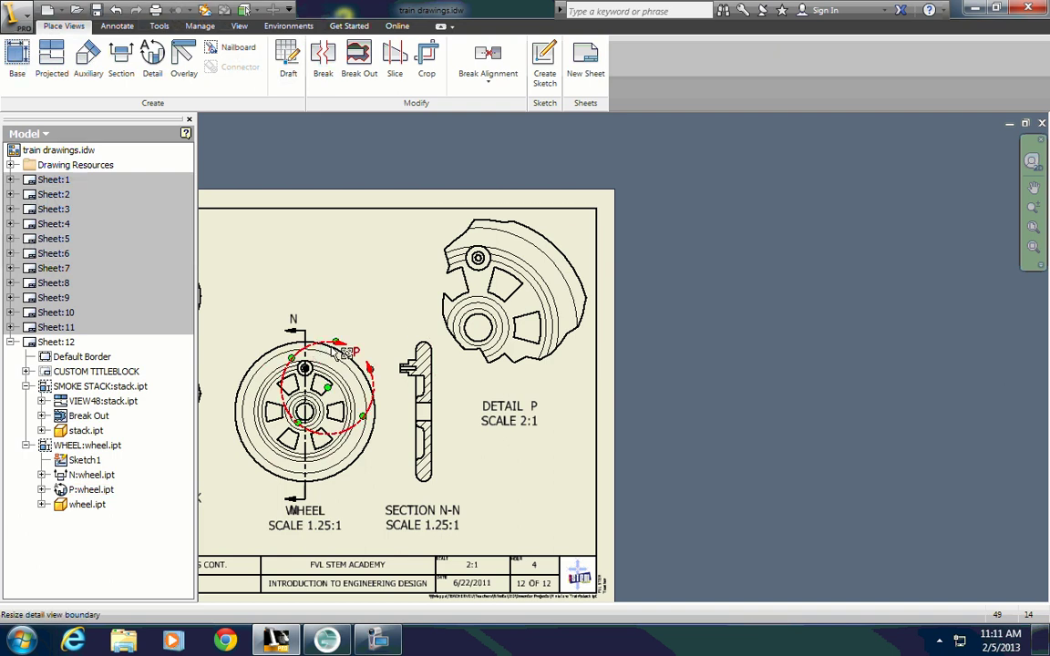
left_click_drag(304, 367, 305, 368)
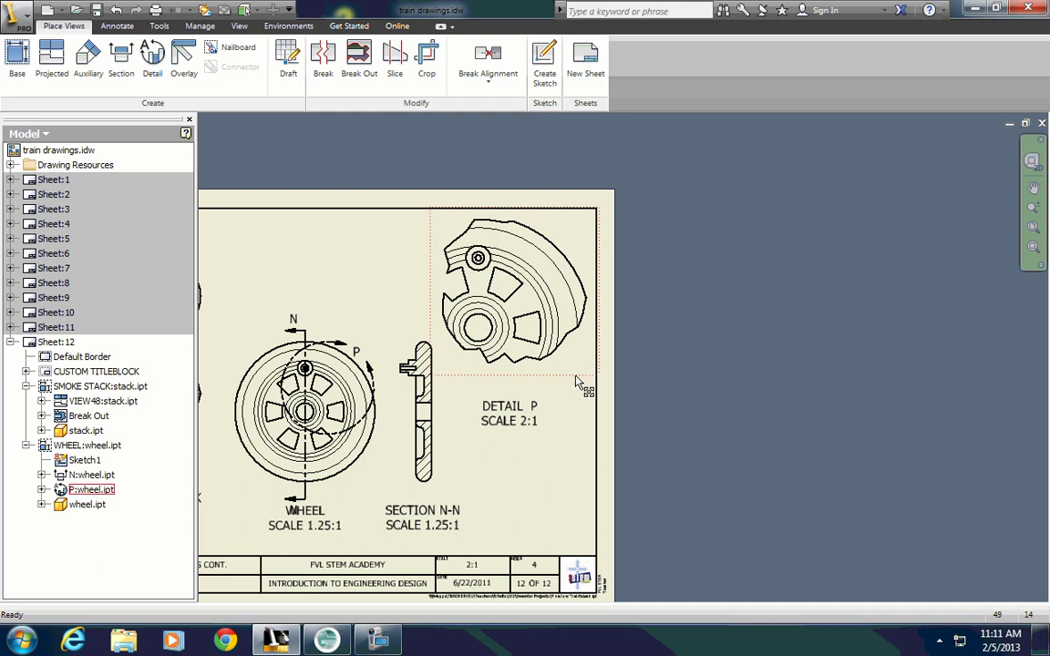
right_click(567, 289)
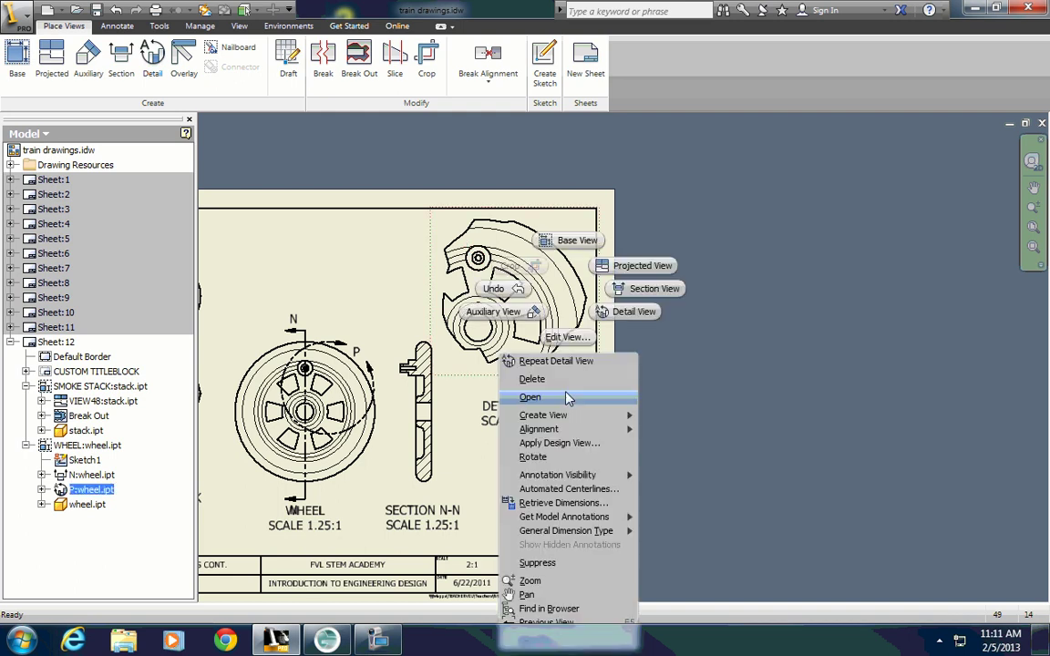
left_click(569, 337)
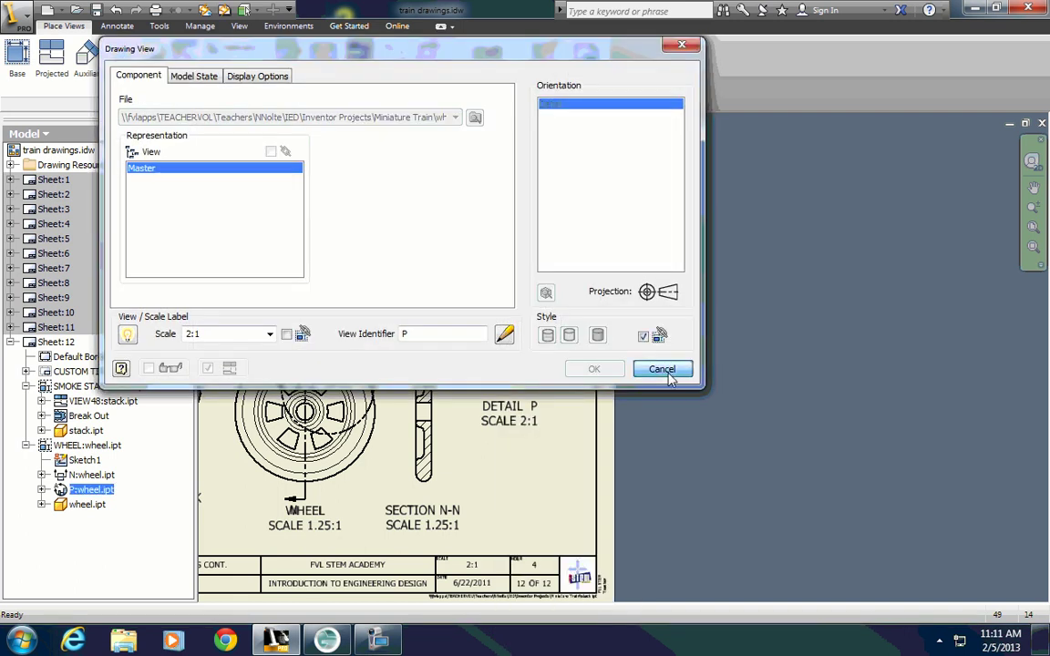
left_click(662, 369)
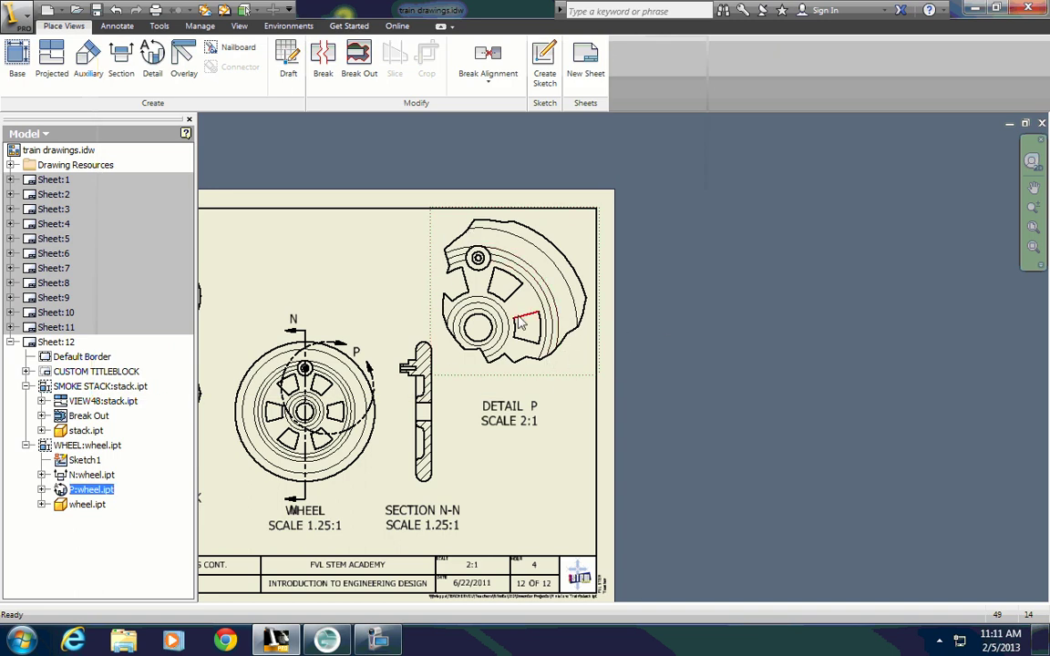
Step: Zoom out and pan with F2 until the whole of sheet 12 is visible
scroll(498, 320, "up", 3)
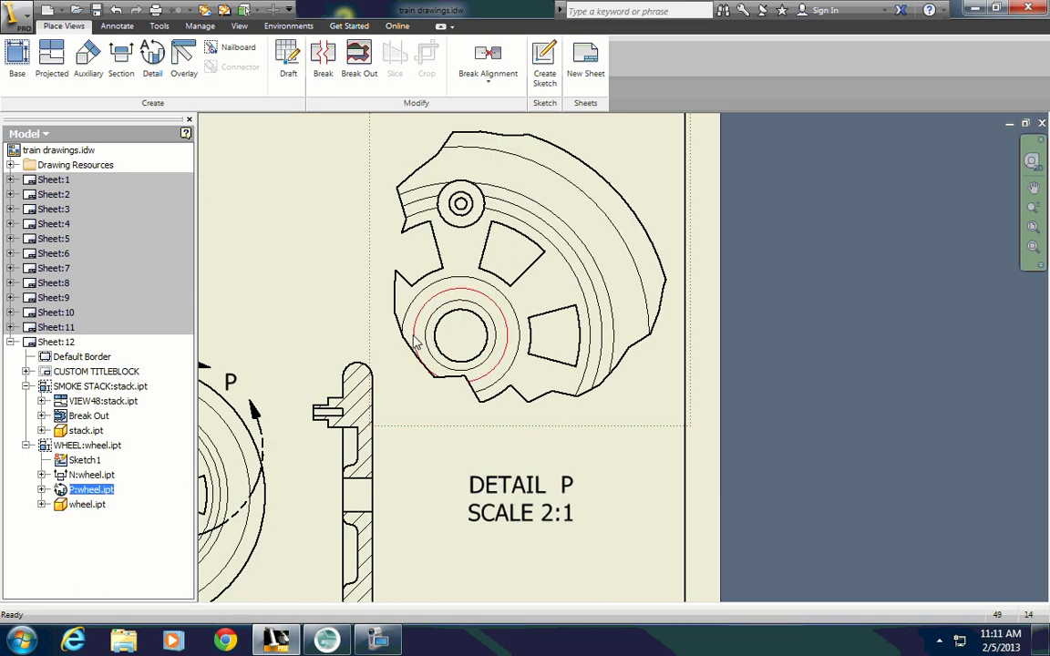
scroll(499, 264, "down", 3)
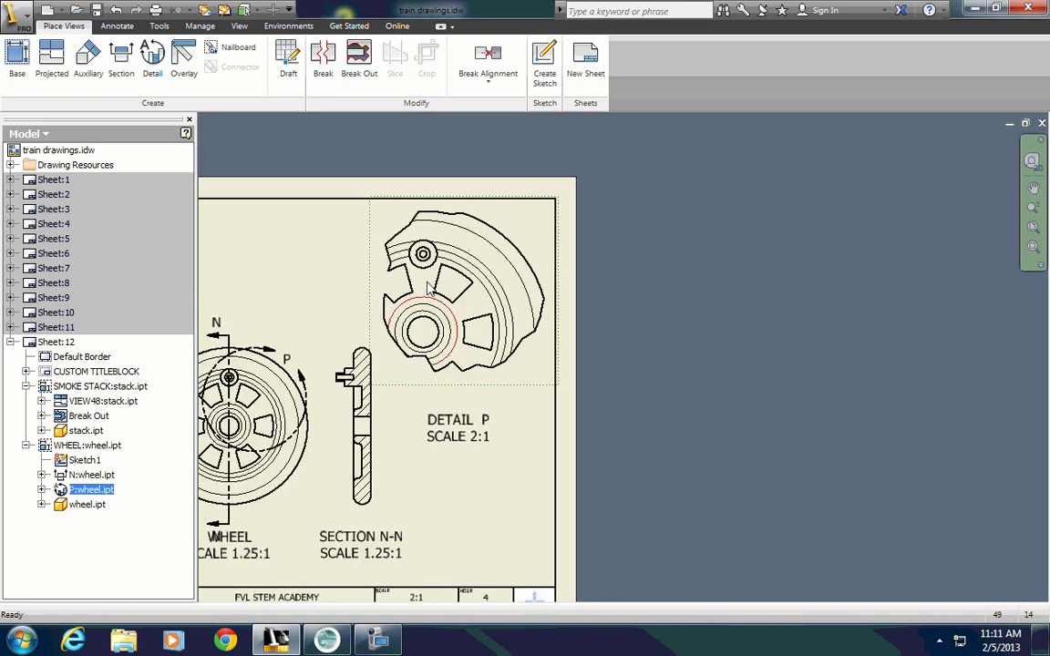
key("F2")
scroll(565, 363, "down", 3)
left_click_drag(546, 363, 695, 291)
scroll(637, 363, "up", 3)
key("Escape")
scroll(751, 356, "down", 3)
key("F2")
scroll(770, 336, "up", 3)
scroll(695, 291, "down", 3)
Step: Nudge the Smoke Stack, Wheel, Section N-N and Detail P views into their final positions
key("Escape")
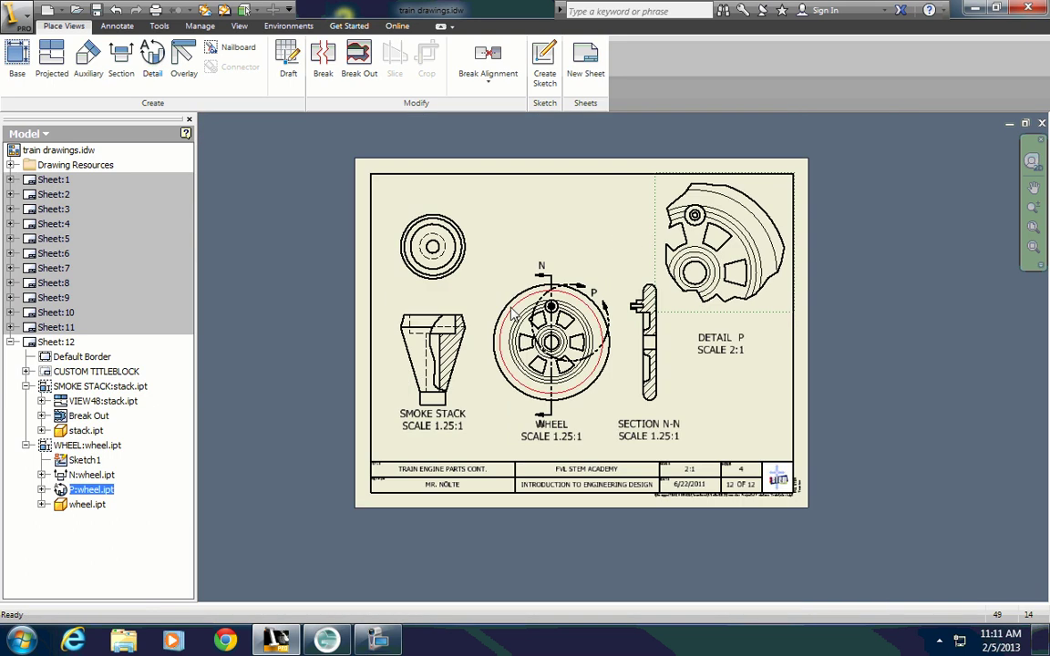
left_click_drag(475, 383, 462, 385)
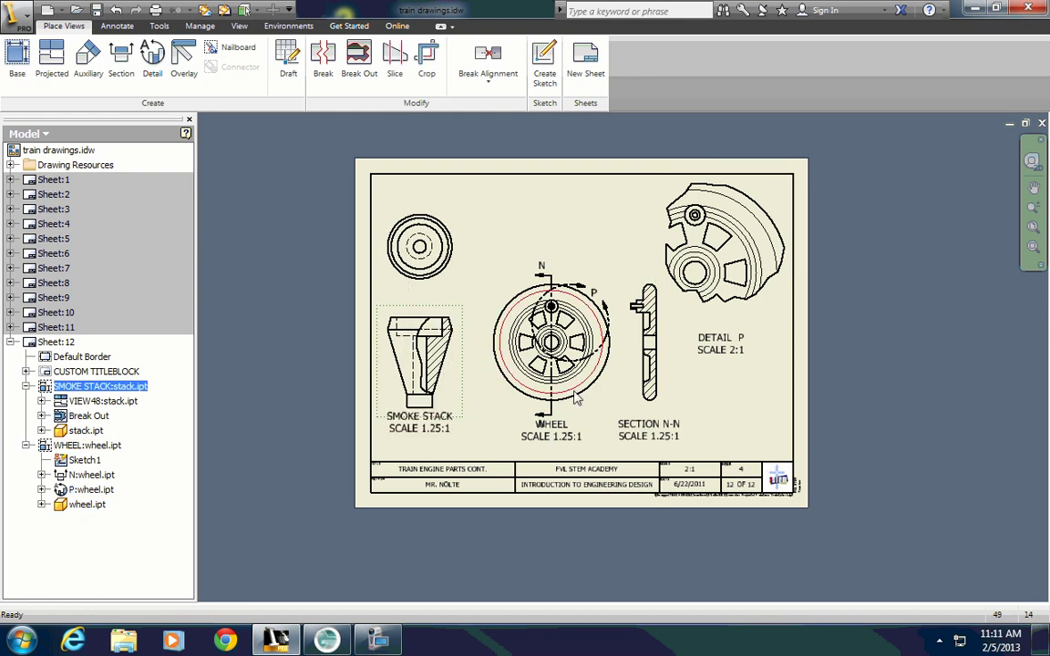
left_click_drag(516, 408, 503, 406)
left_click(632, 415)
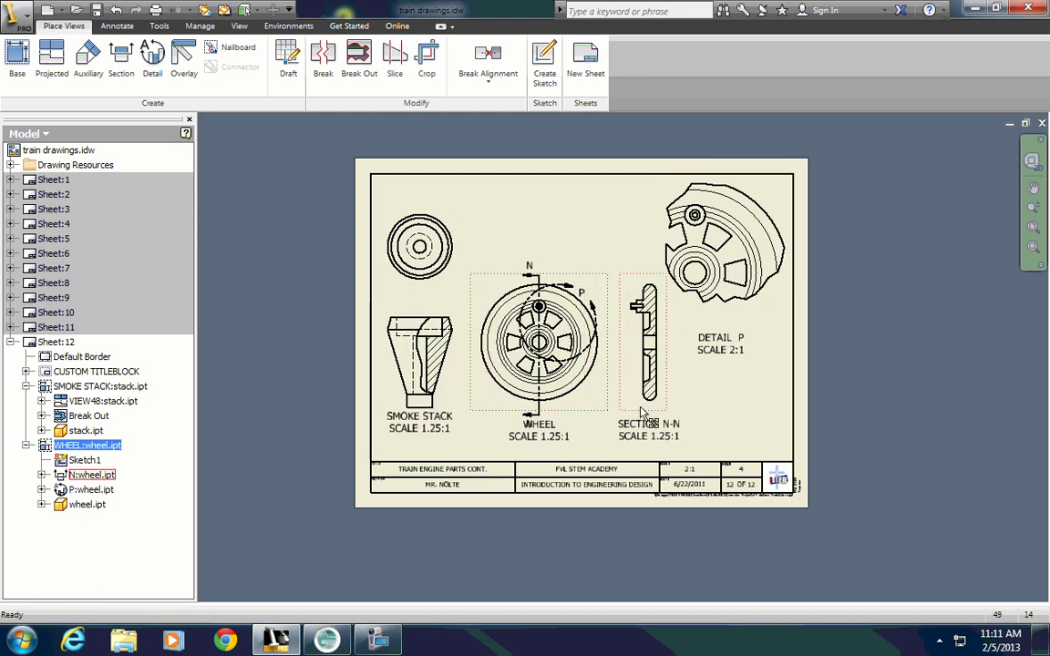
mouse_move(737, 339)
left_mouse_down()
mouse_move(734, 361)
mouse_move(776, 343)
left_mouse_up()
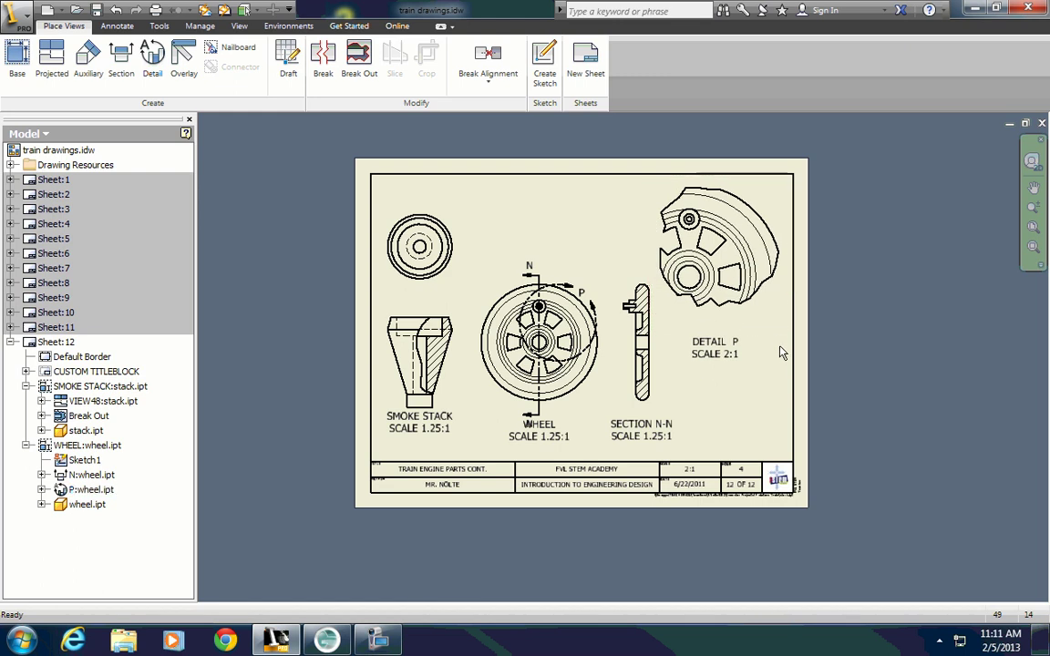
left_click(824, 292)
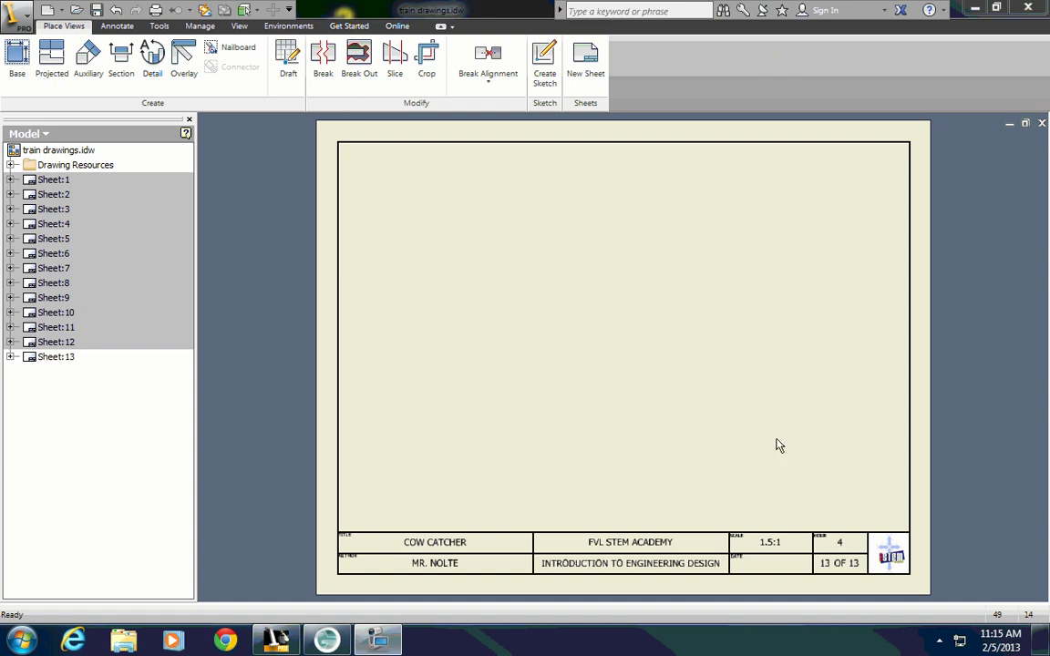
Step: Start a new base view using the part file cow catcher.ipt
left_click(17, 57)
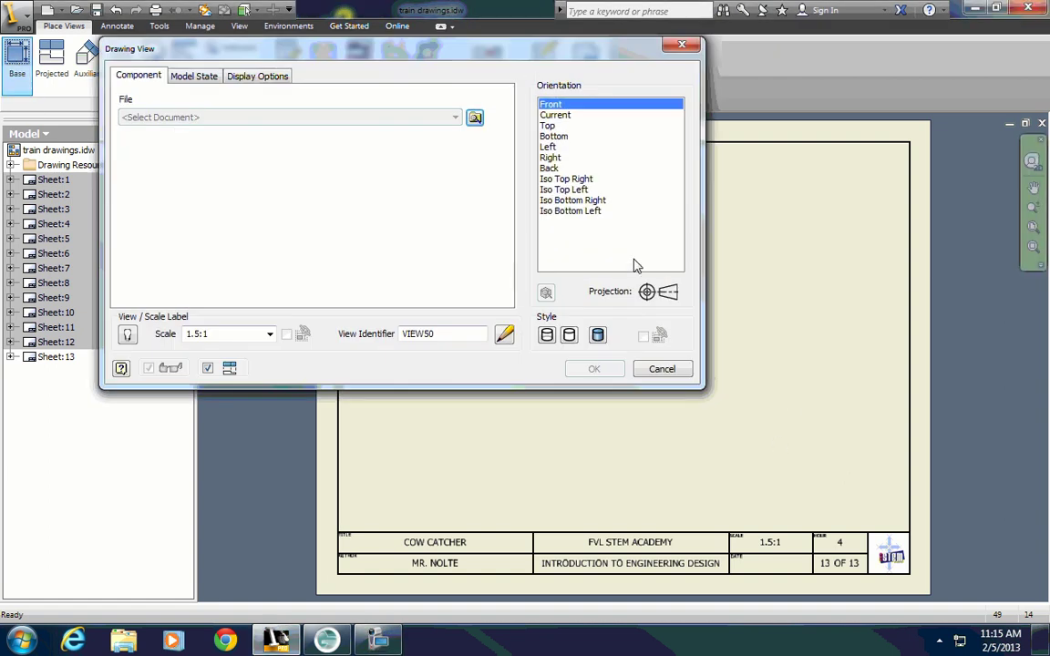
left_click(475, 120)
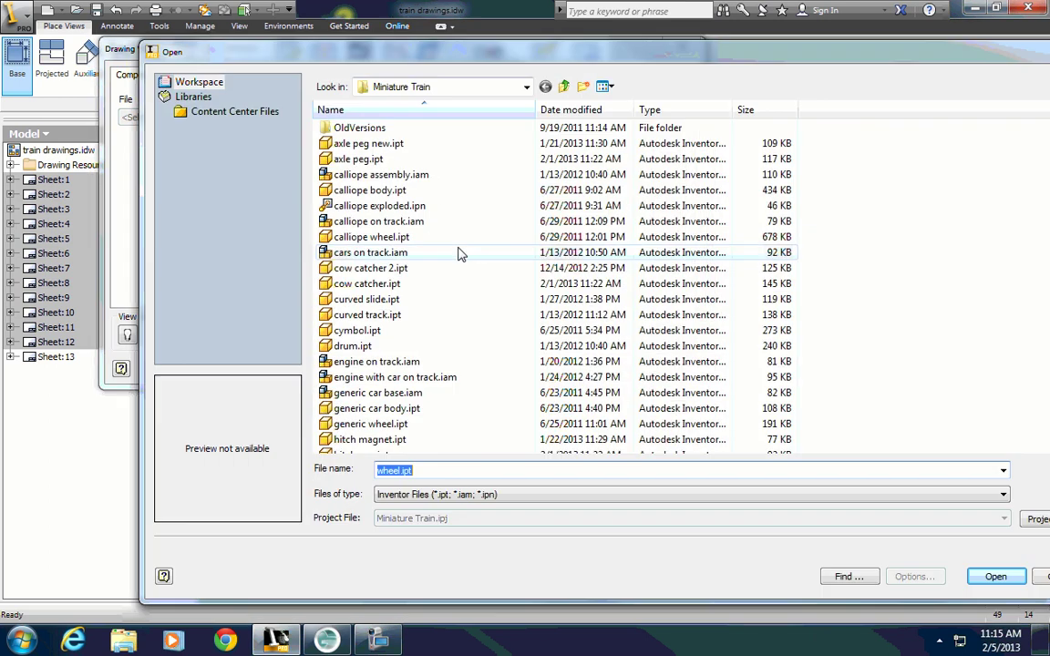
left_click(360, 284)
key("Up")
key("Down")
left_click(996, 576)
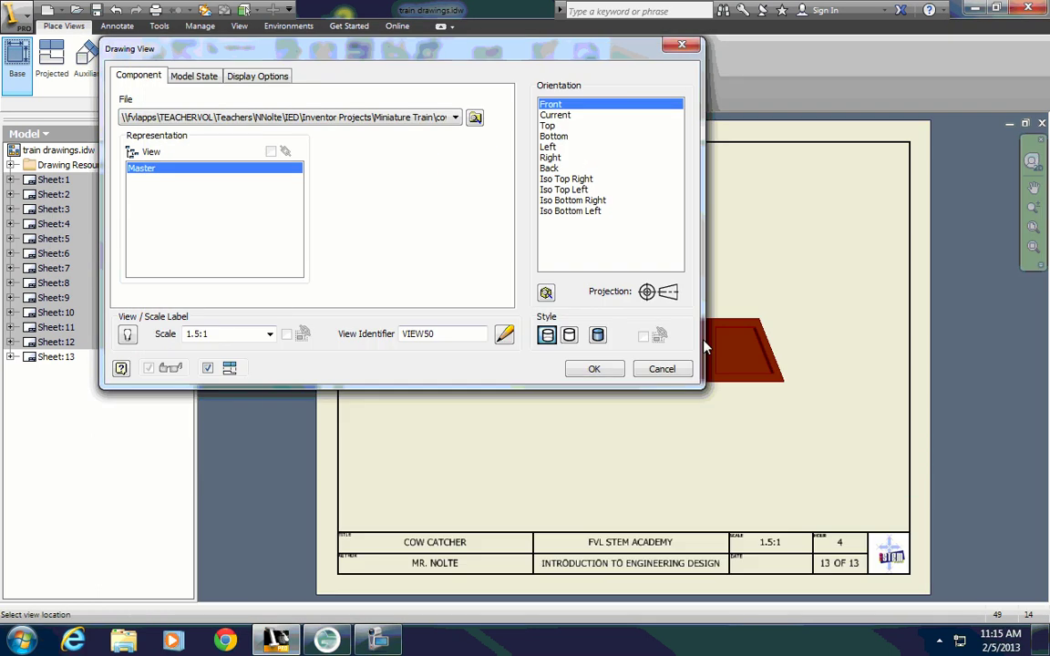
Step: Place the Front-orientation view at 1.5:1 low on sheet 13
left_click_drag(398, 51, 859, 51)
mouse_move(795, 73)
left_mouse_down()
mouse_move(223, 7)
mouse_move(61, 34)
left_mouse_up()
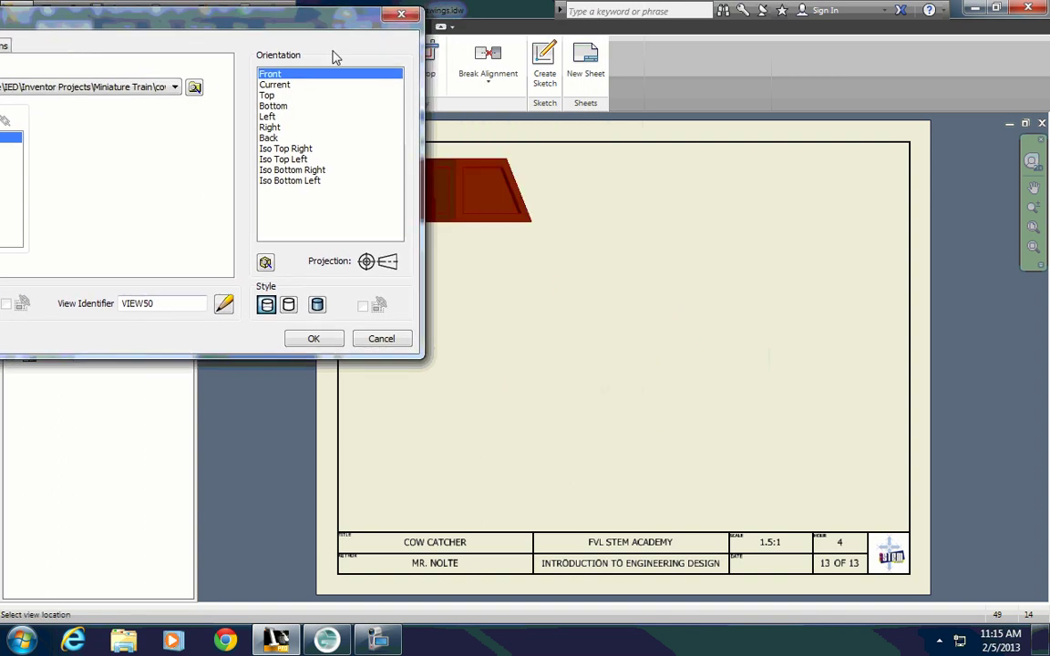
left_click_drag(180, 36, 100, 137)
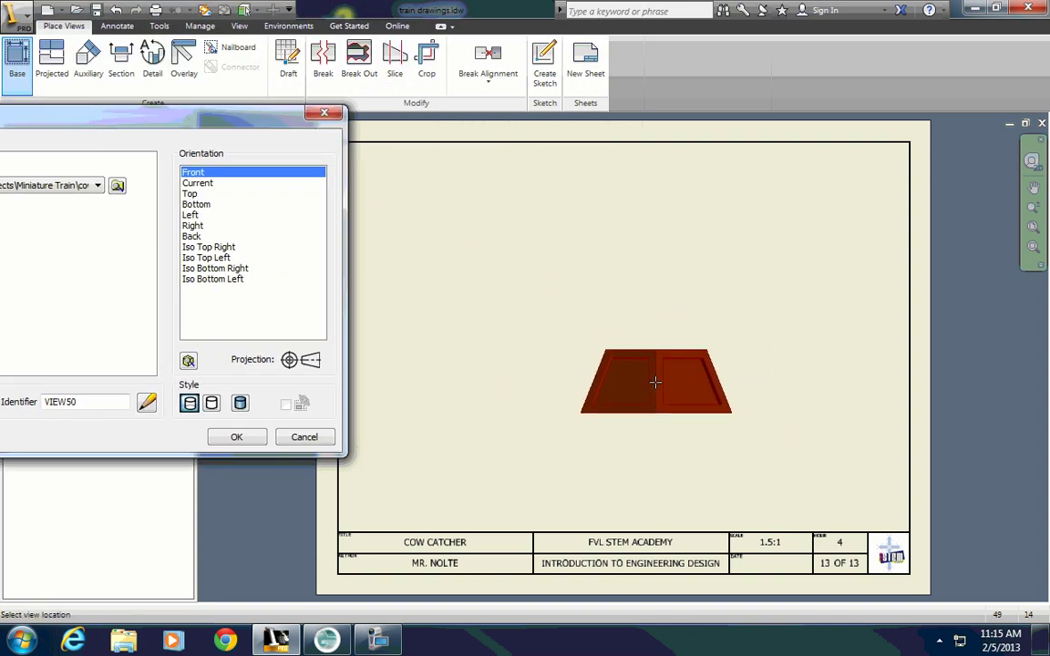
left_click_drag(280, 113, 292, 43)
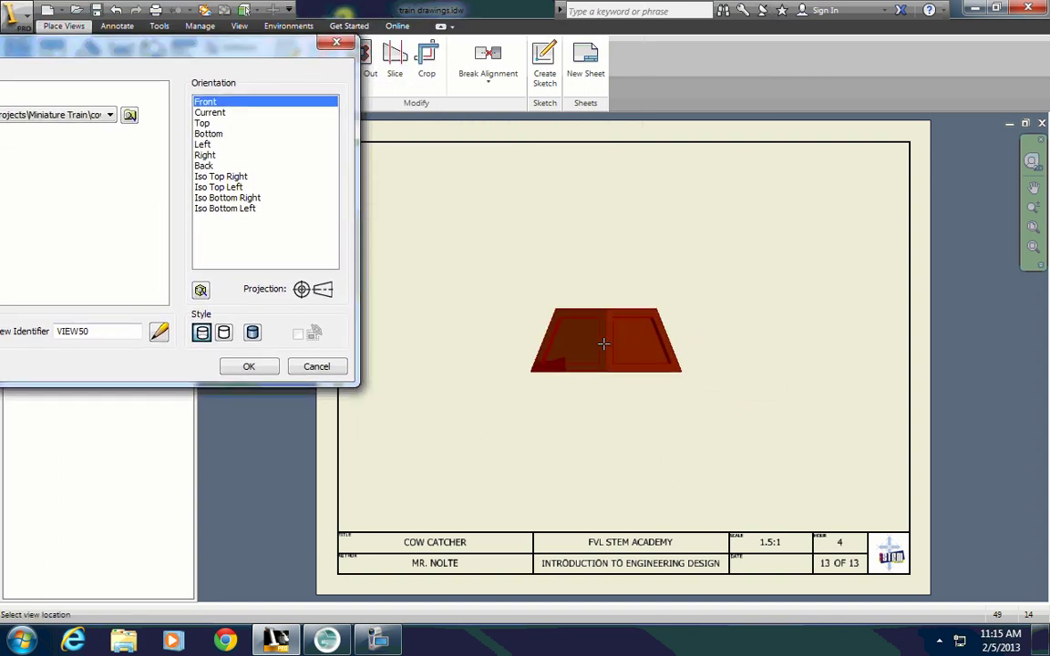
mouse_move(283, 84)
left_mouse_down()
mouse_move(298, 52)
mouse_move(288, 80)
left_mouse_up()
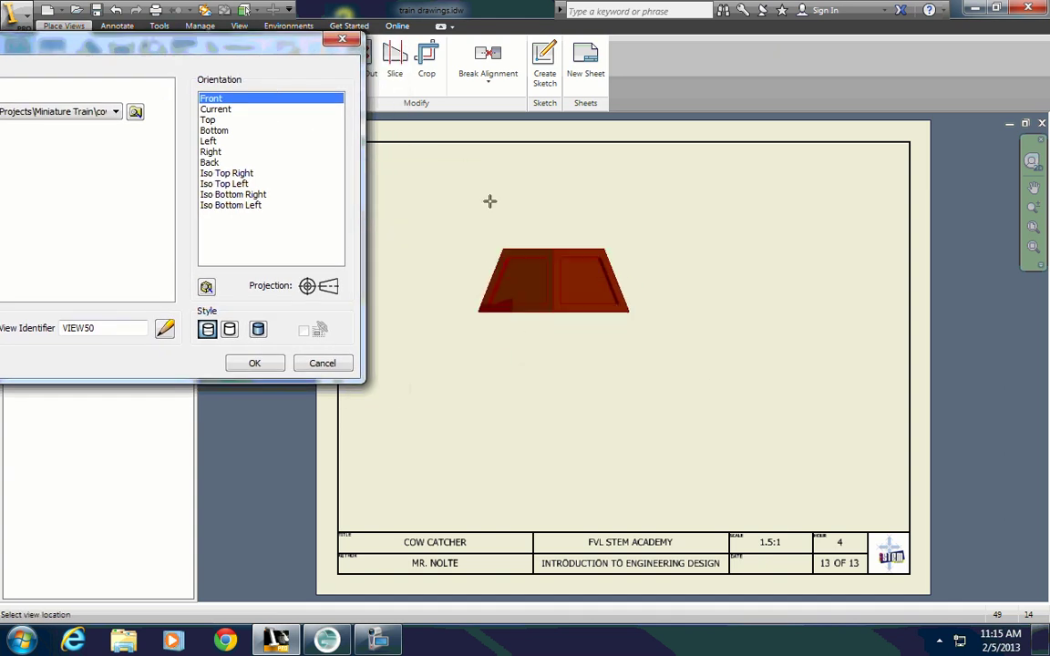
mouse_move(312, 49)
left_mouse_down()
mouse_move(289, 52)
mouse_move(266, 94)
left_mouse_up()
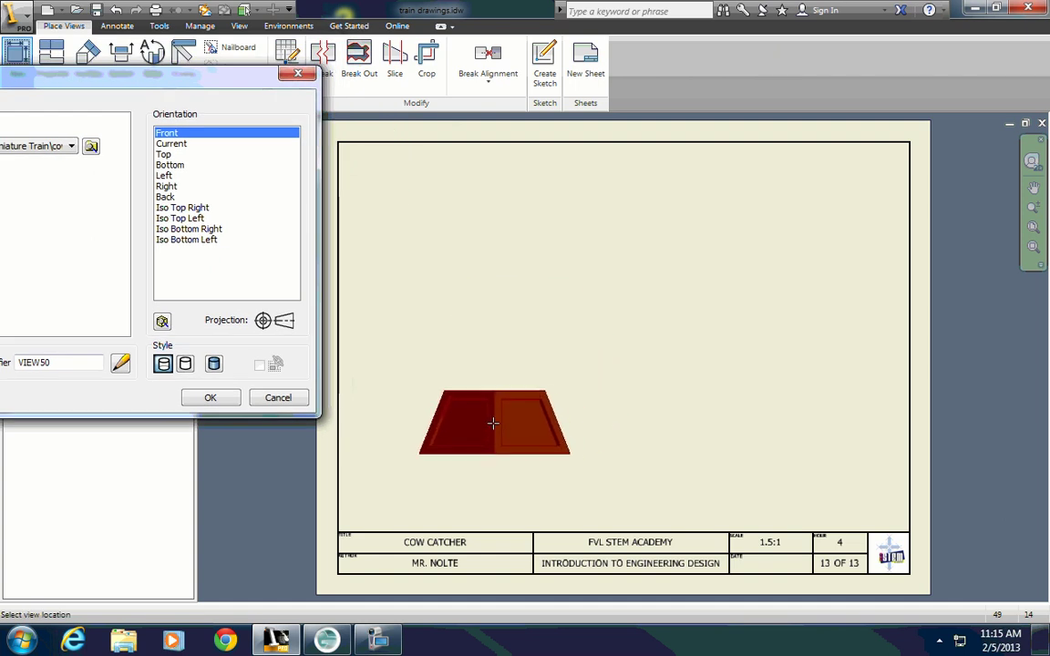
left_click(490, 425)
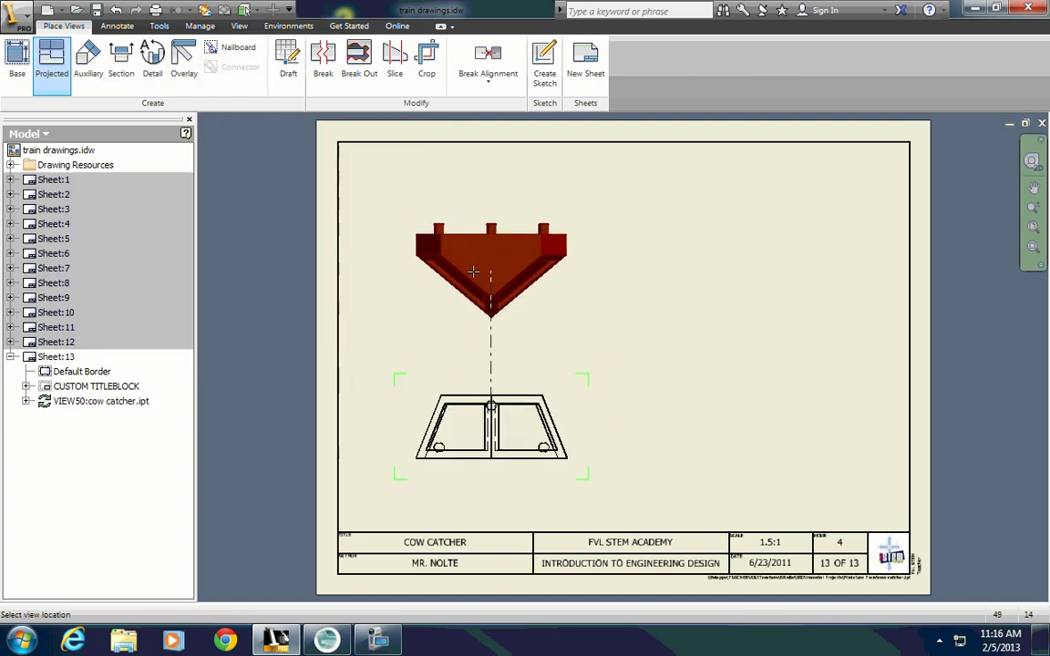
Step: Create top, right-side and isometric projected views around the front view
left_click(476, 284)
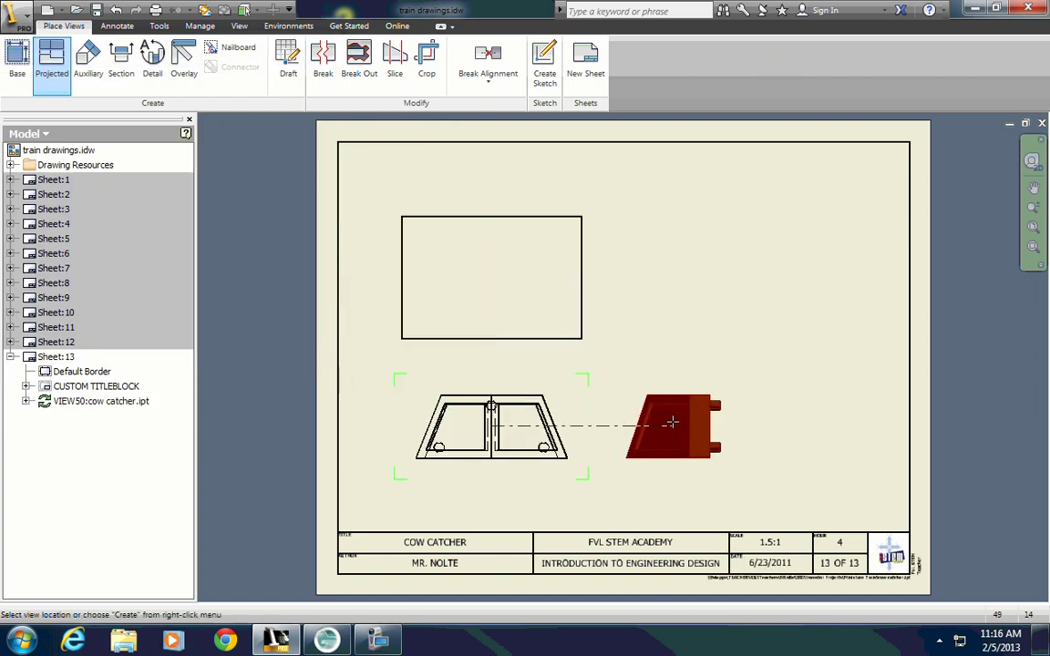
left_click(674, 425)
left_click(685, 260)
right_click(673, 254)
left_click(740, 253)
Step: Change the isometric view's scale to 1.2
left_click(682, 319)
right_click_drag(674, 346, 673, 365)
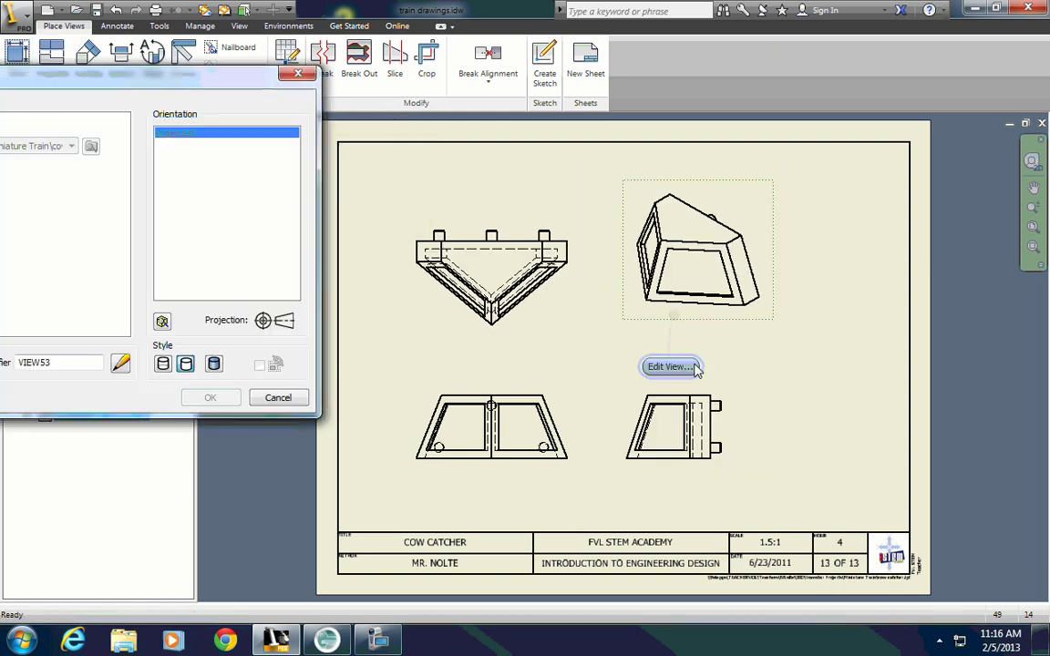
left_click_drag(205, 82, 628, 77)
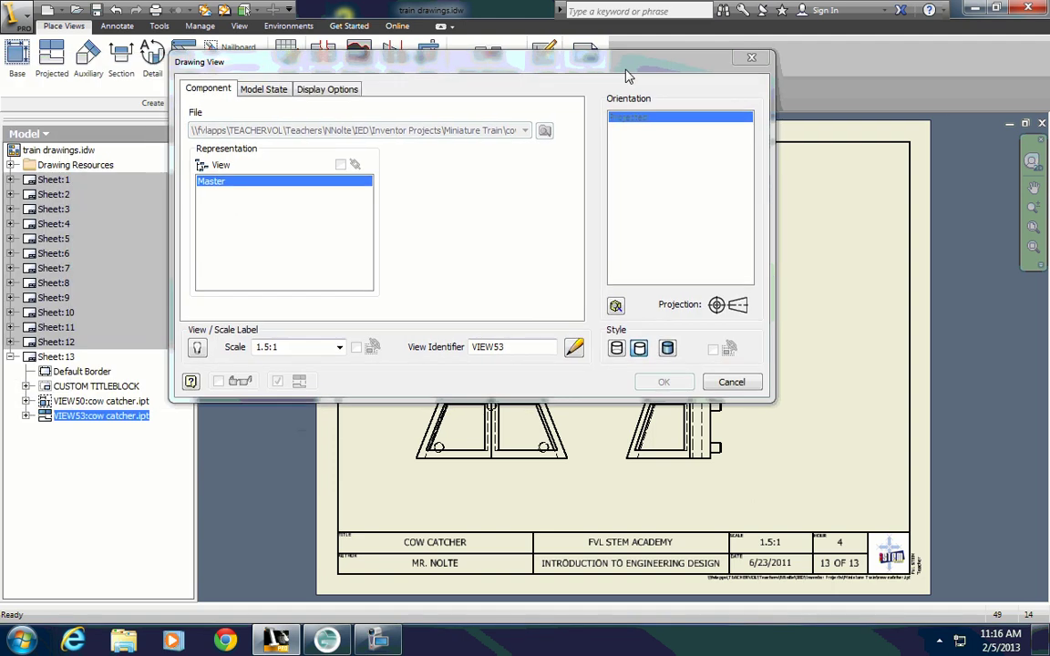
double_click(267, 347)
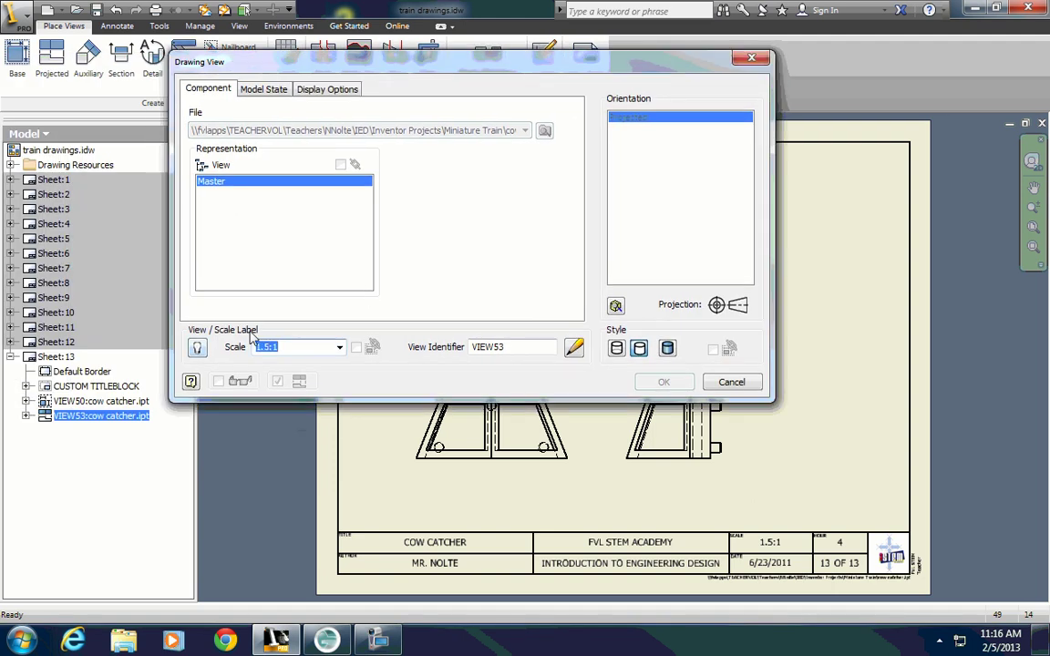
type("1.2")
key("Return")
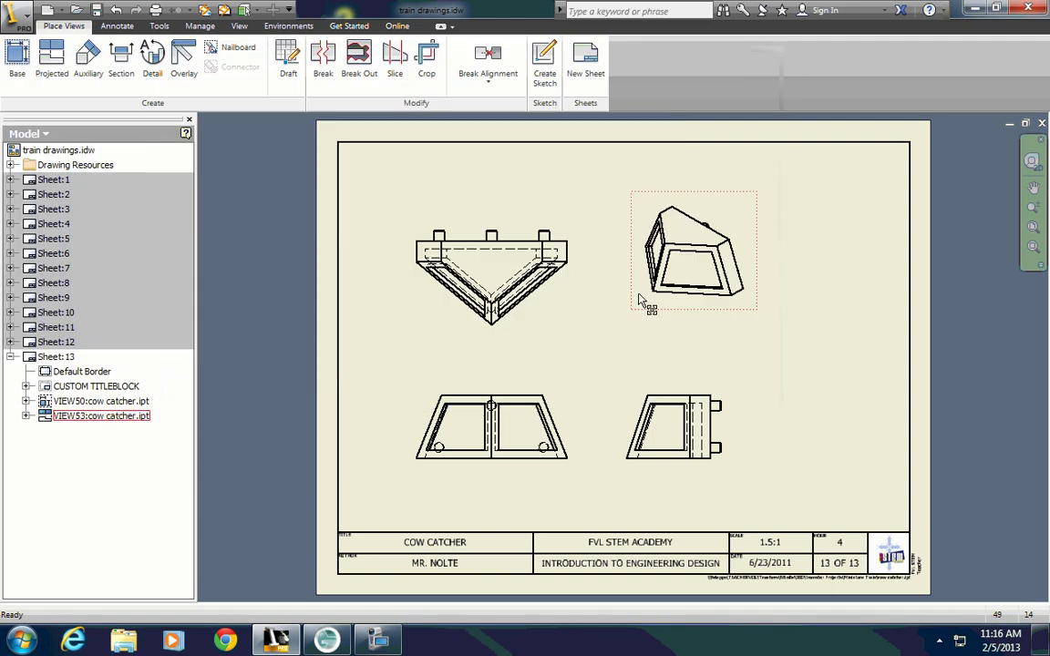
Step: Arrange the views: isometric to the upper right, and the others shifted right
left_click_drag(726, 310, 857, 281)
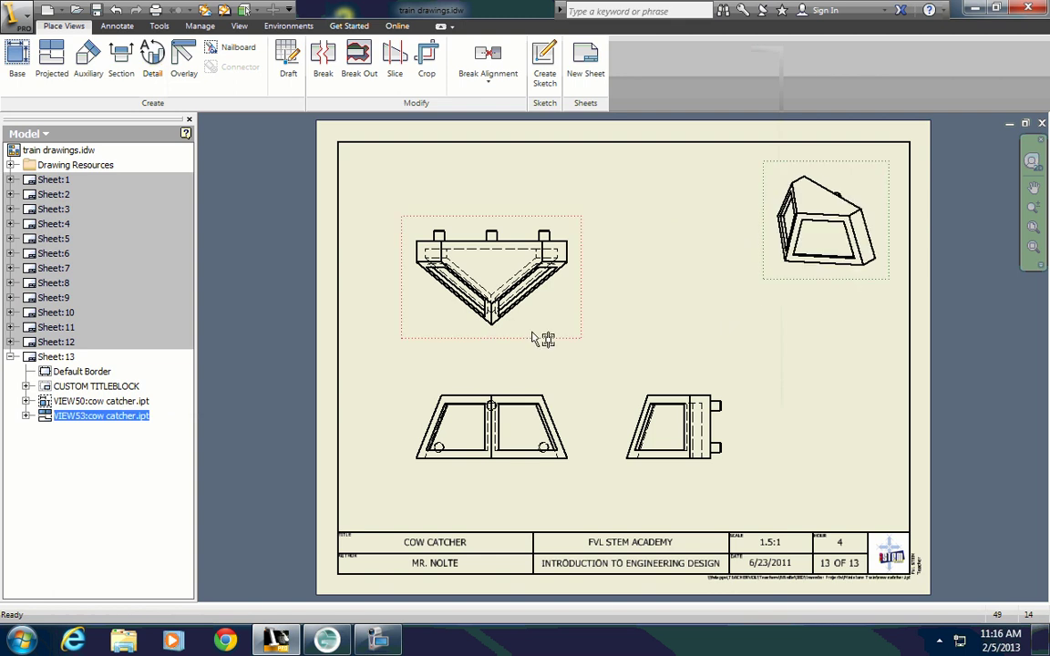
left_click_drag(538, 337, 599, 304)
left_click_drag(584, 441, 609, 444)
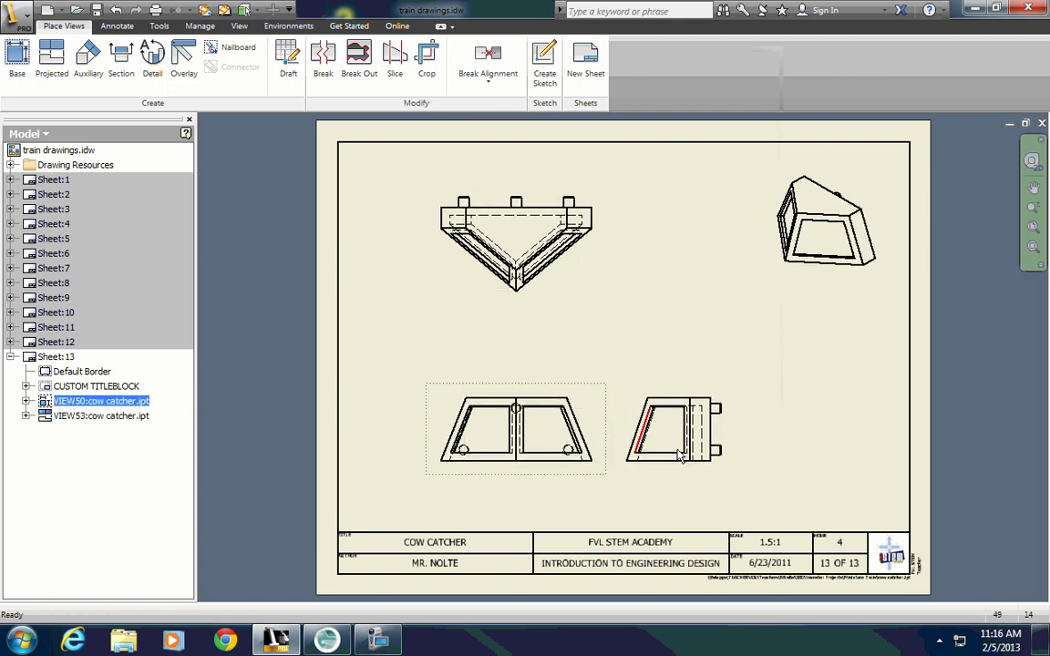
left_click_drag(755, 455, 746, 454)
left_click_drag(616, 451, 675, 436)
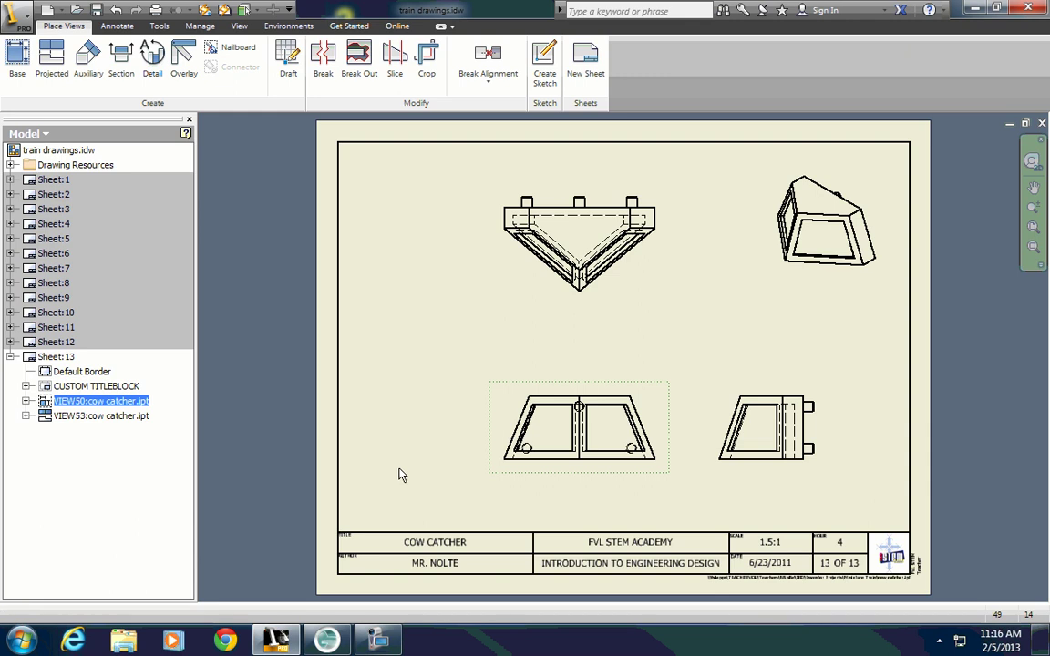
Step: Nudge the isometric view, then zoom and pan to show the full border and COW CATCHER title block
left_click_drag(809, 292, 795, 304)
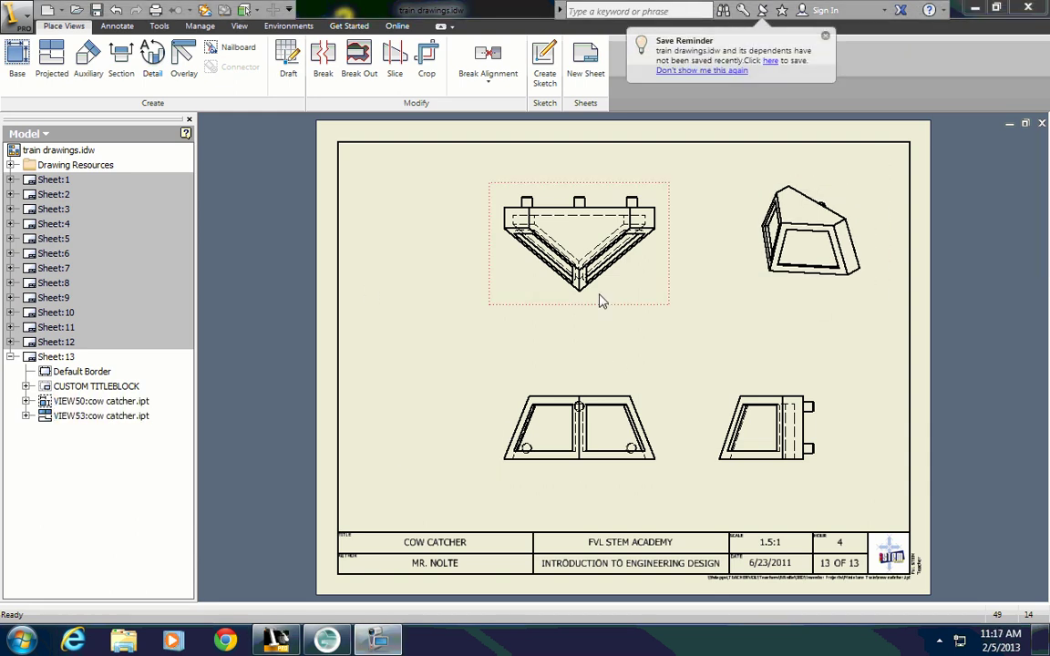
scroll(601, 299, "up", 1)
scroll(570, 296, "down", 2)
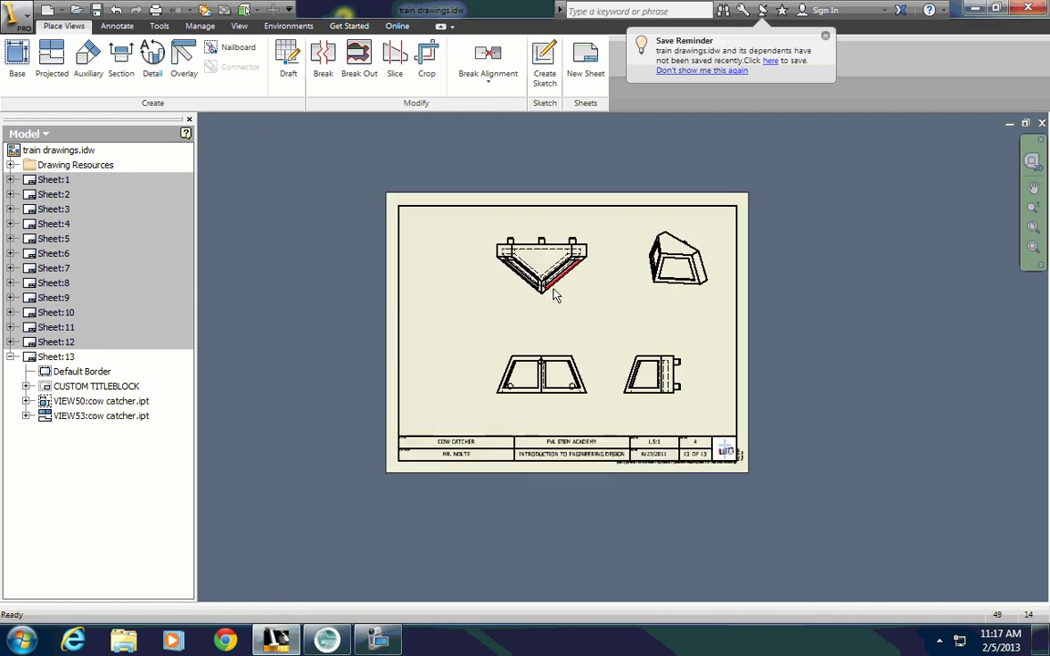
scroll(563, 296, "up", 5)
scroll(551, 292, "down", 3)
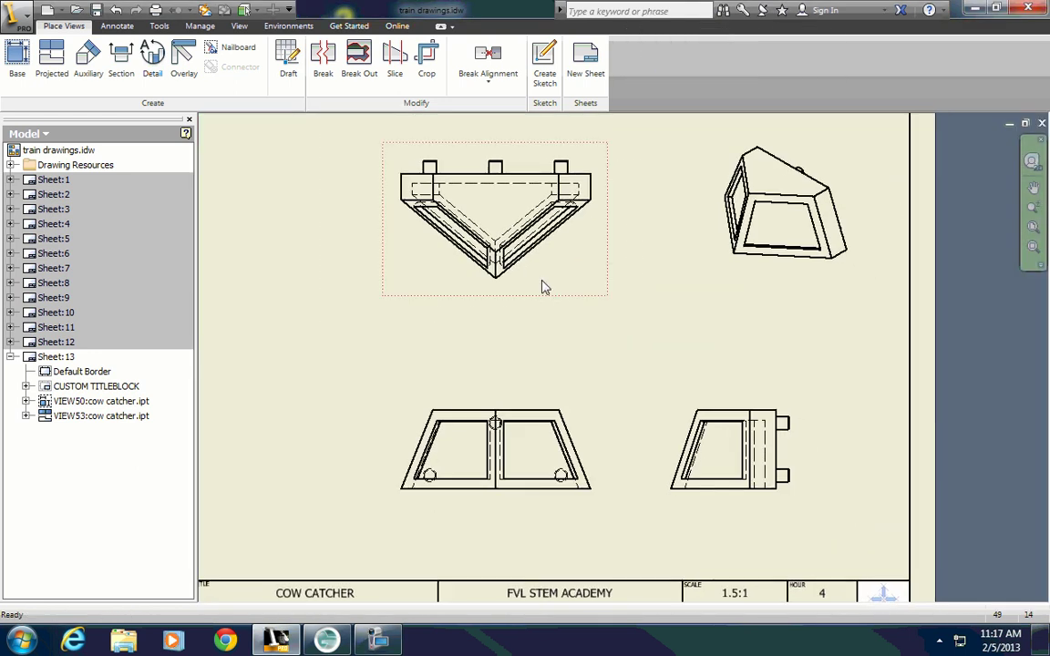
scroll(451, 243, "up", 3)
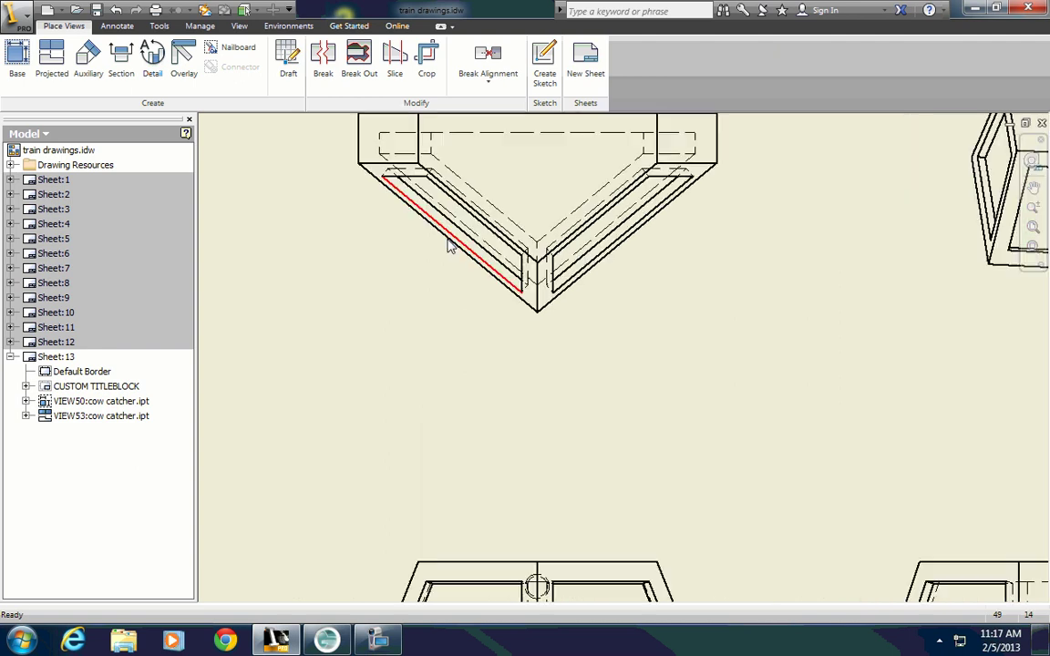
scroll(534, 319, "down", 2)
mouse_move(571, 333)
middle_mouse_down()
mouse_move(569, 297)
mouse_move(541, 288)
middle_mouse_up()
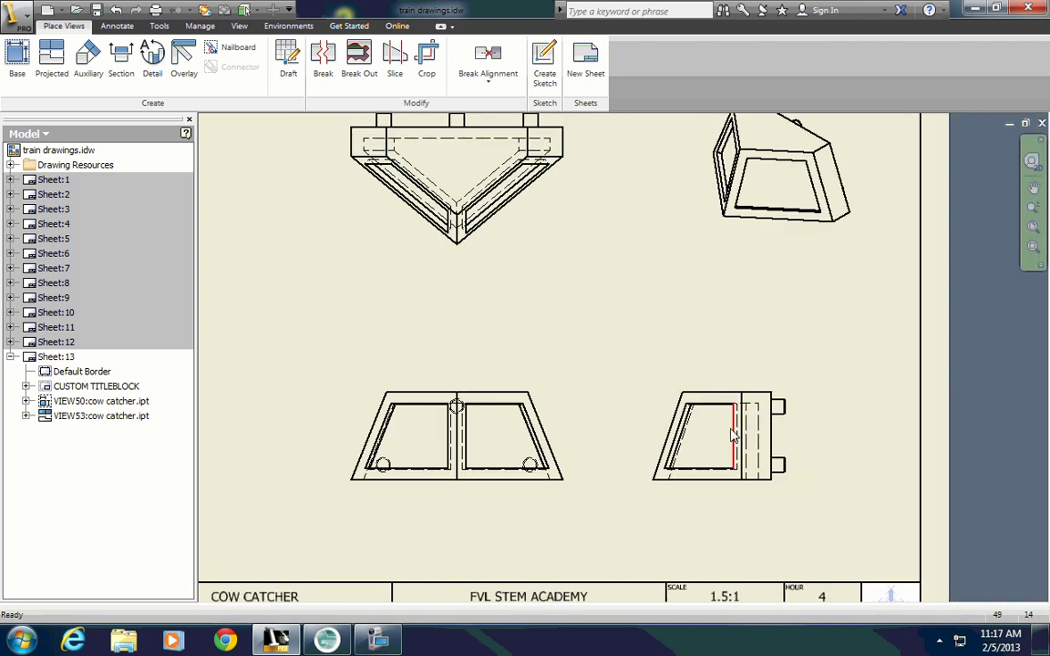
scroll(489, 233, "up", 3)
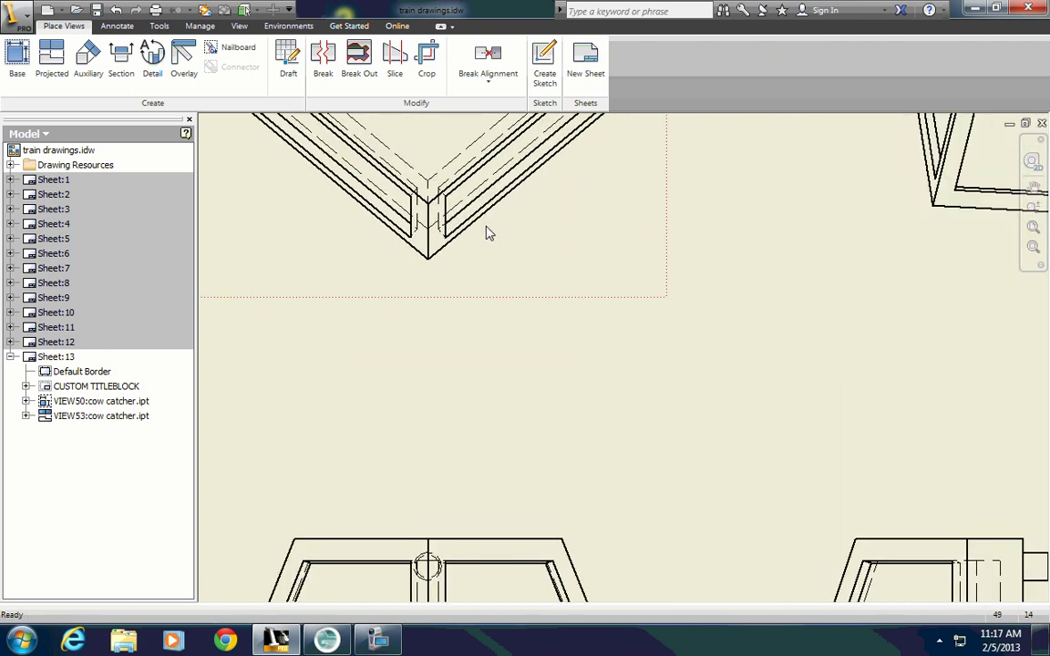
middle_click_drag(488, 230, 527, 348)
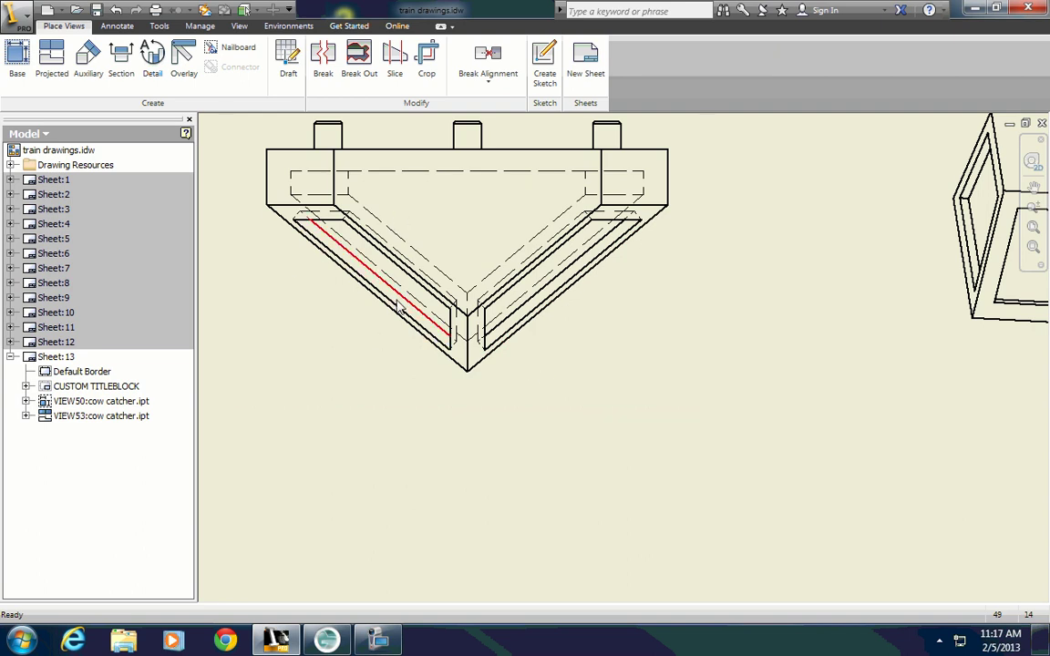
scroll(533, 389, "down", 3)
scroll(533, 397, "down", 1)
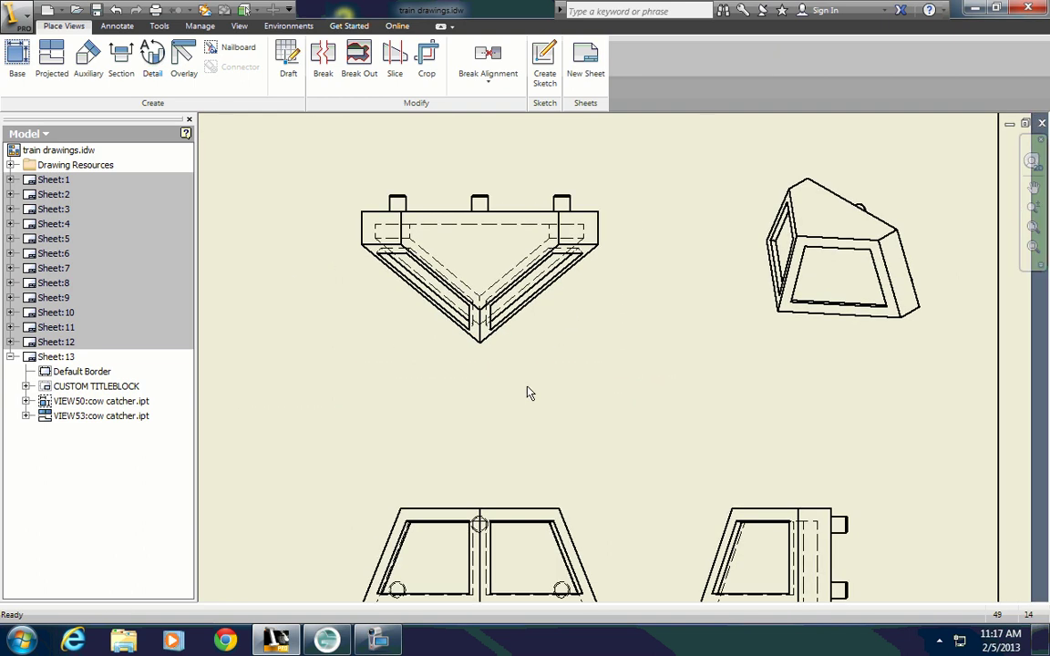
scroll(528, 392, "down", 3)
middle_click_drag(525, 397, 497, 358)
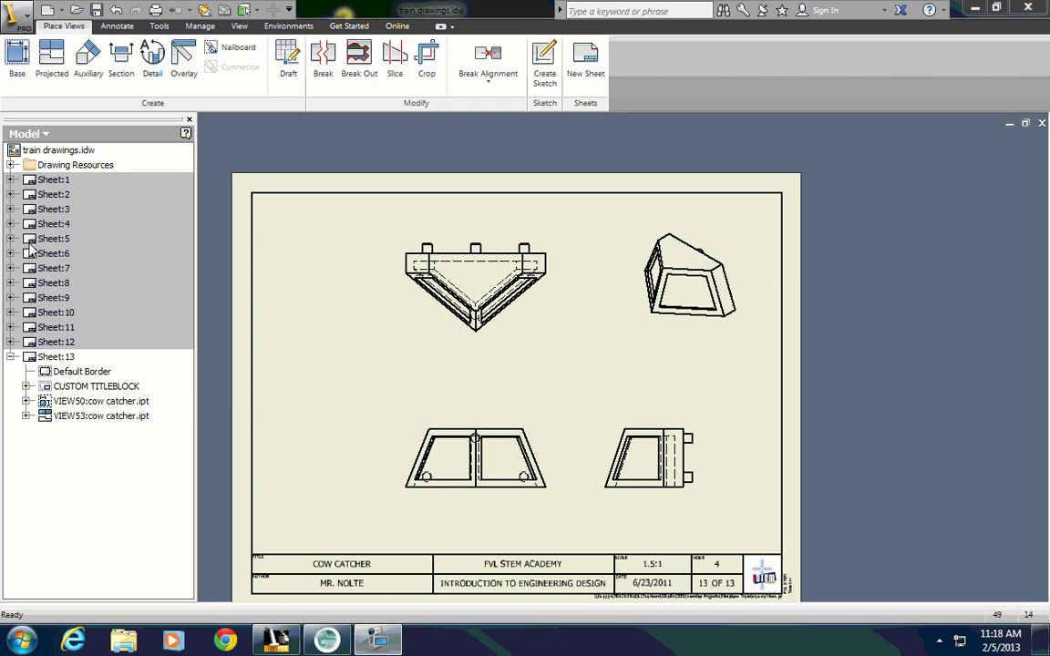
Step: Draw a diagonal section line across the left arm of the V-shaped view
left_click(123, 66)
left_click(470, 336)
scroll(424, 314, "up", 5)
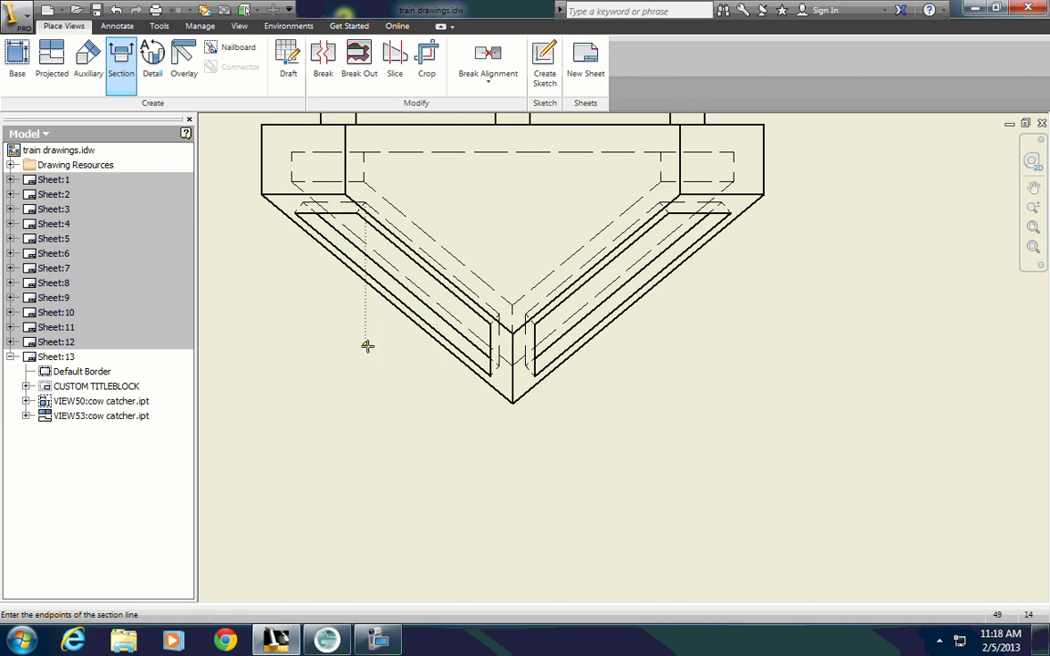
left_click(373, 347)
left_click(486, 219)
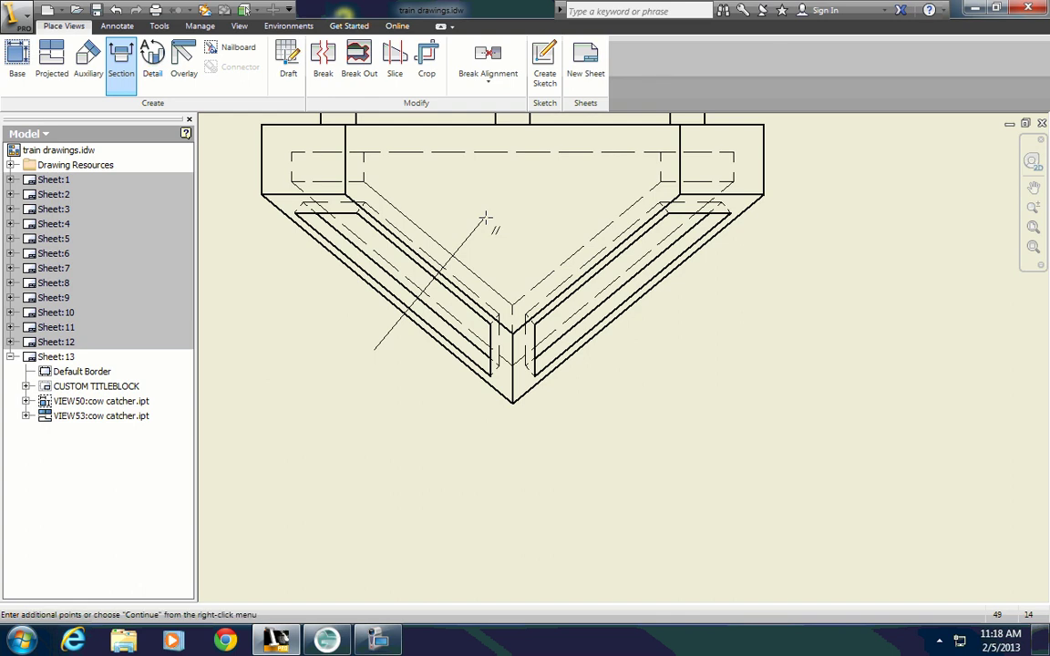
right_click(499, 226)
left_click(556, 227)
left_click_drag(333, 119, 637, 222)
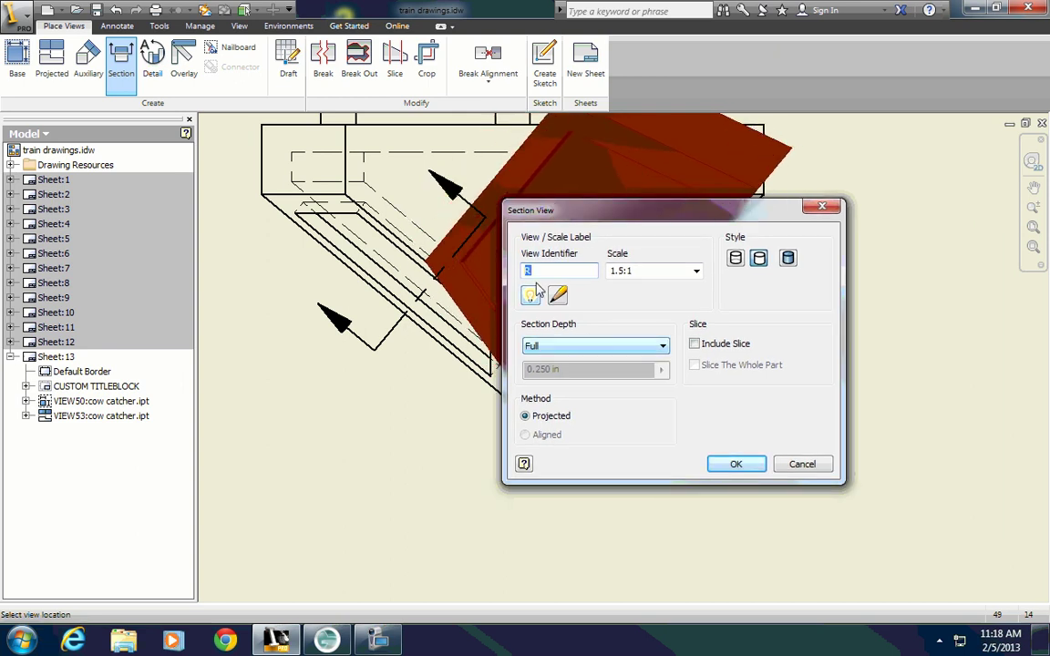
Step: Set Section Depth to Distance .1 and place section view R-R at 1.5:1
left_click(565, 346)
left_click(560, 371)
left_click_drag(563, 369, 530, 369)
type("1")
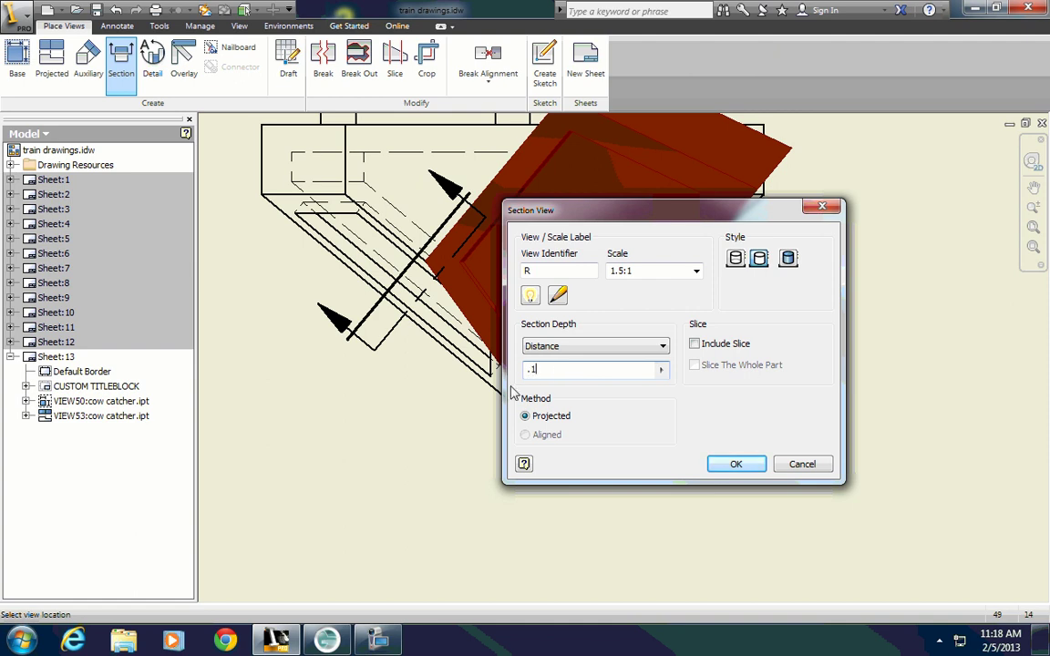
left_click_drag(558, 211, 602, 210)
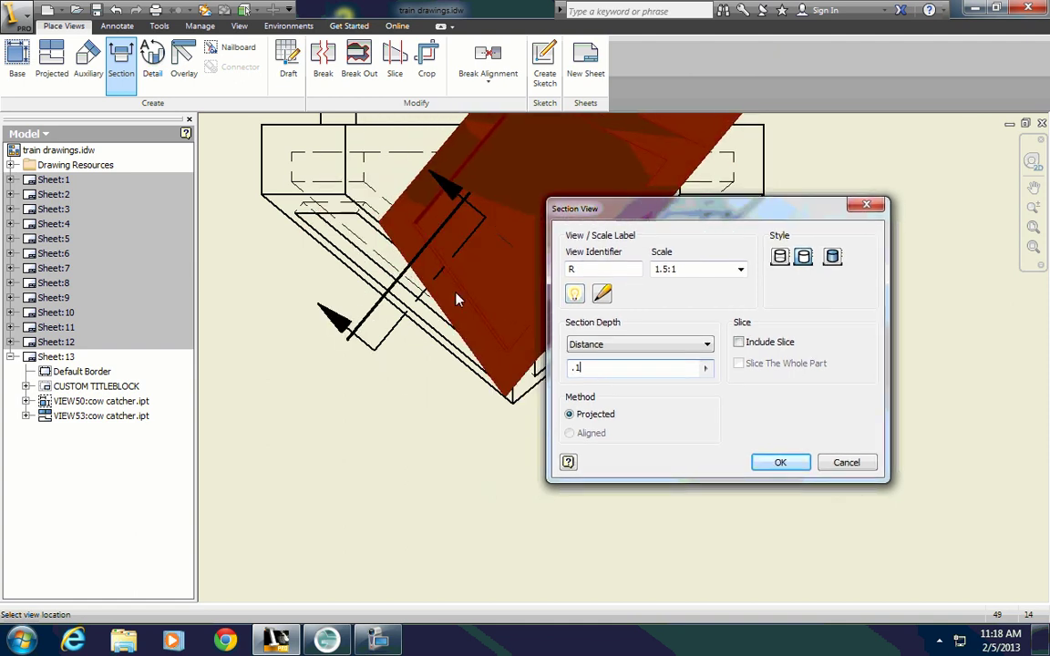
left_click(574, 367)
type(".")
key("shift+Tab")
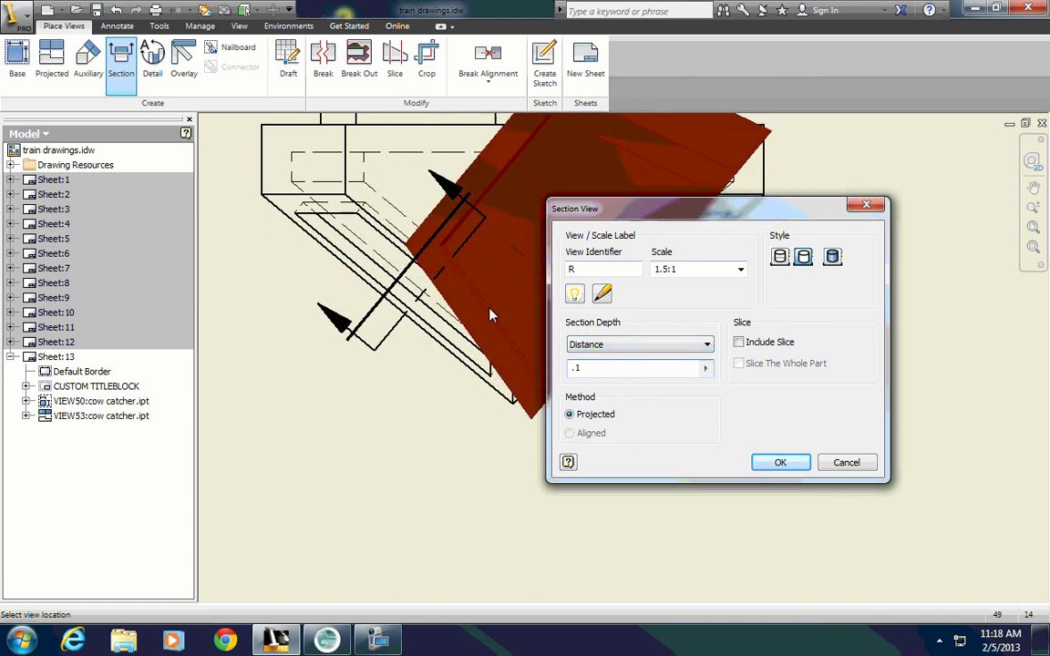
key("Tab")
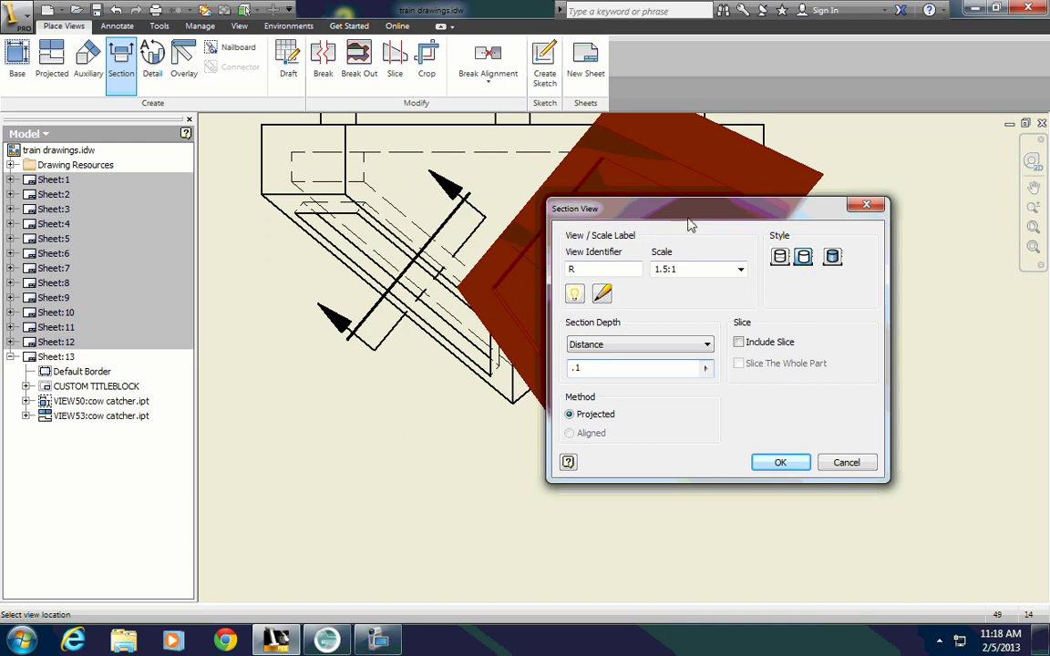
left_click_drag(693, 219, 734, 232)
scroll(522, 360, "down", 2)
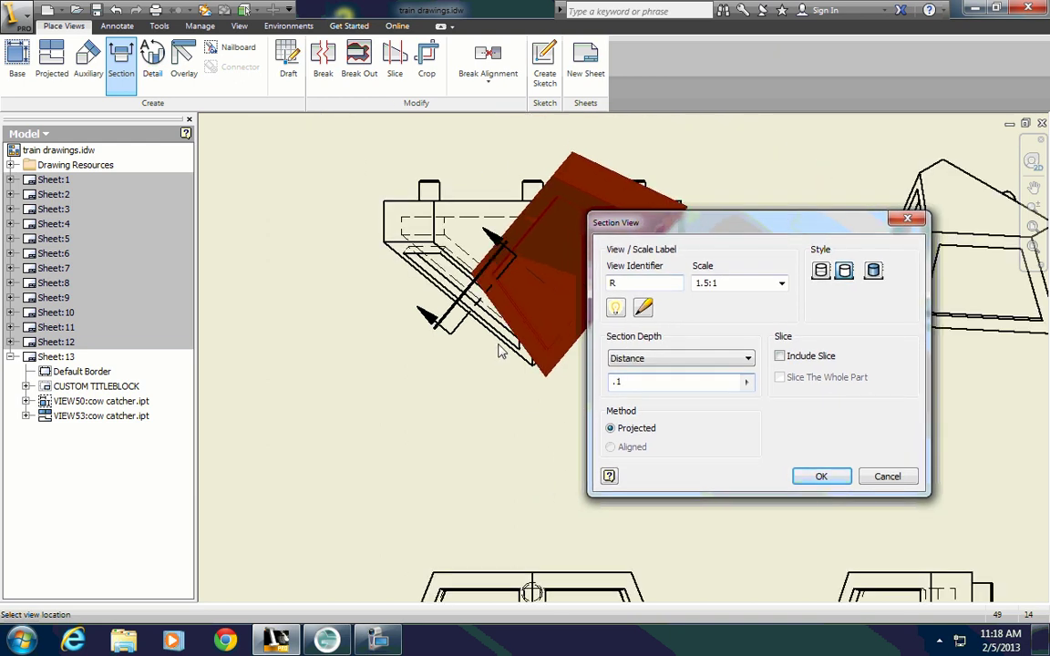
left_click(818, 480)
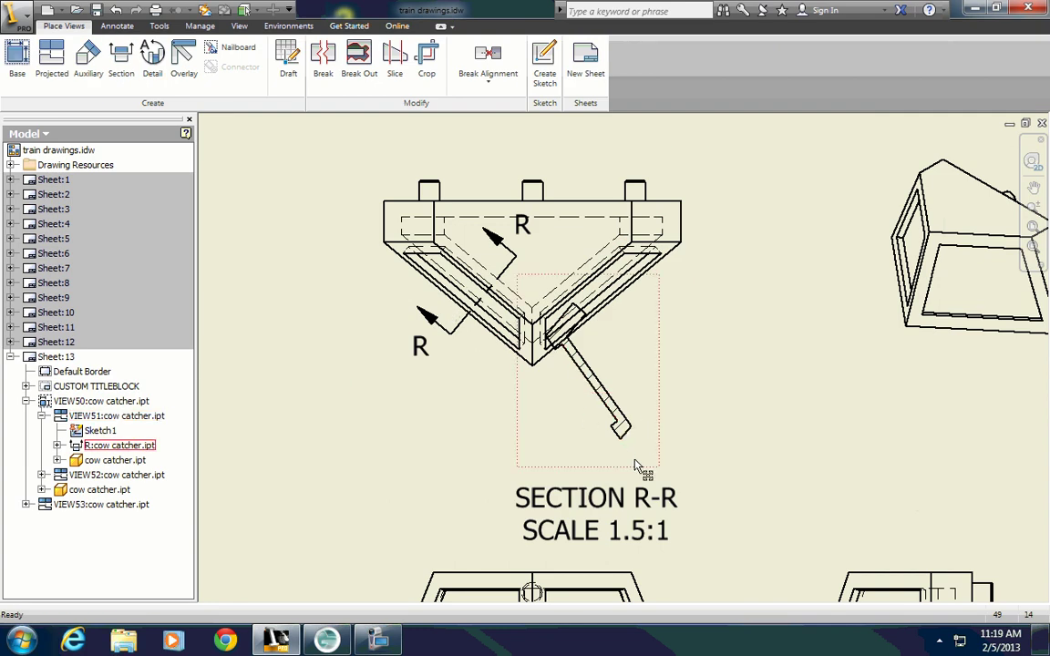
Step: Drag section view R-R to the upper left of the sheet beside the V-shaped view
left_click_drag(637, 467, 303, 282)
scroll(370, 367, "down", 3)
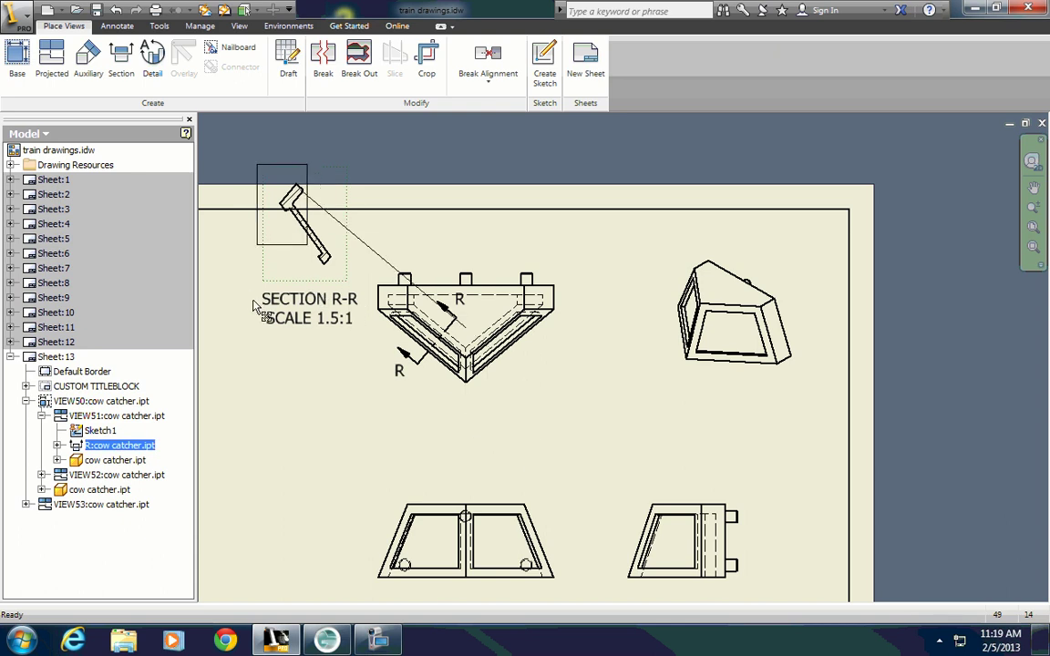
left_click_drag(318, 275, 320, 276)
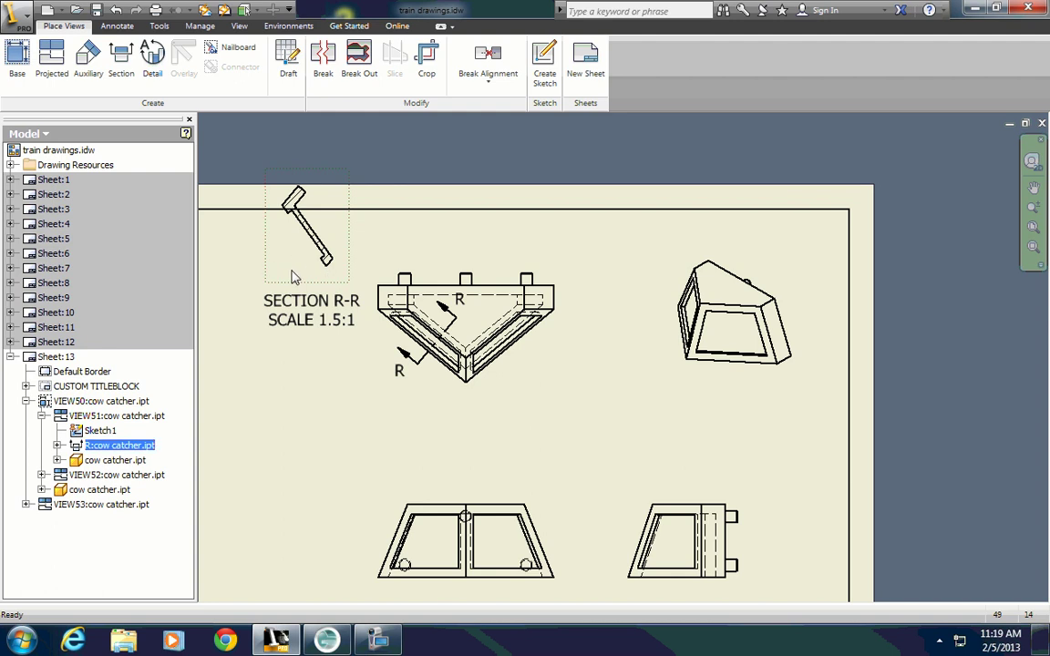
right_click(293, 277)
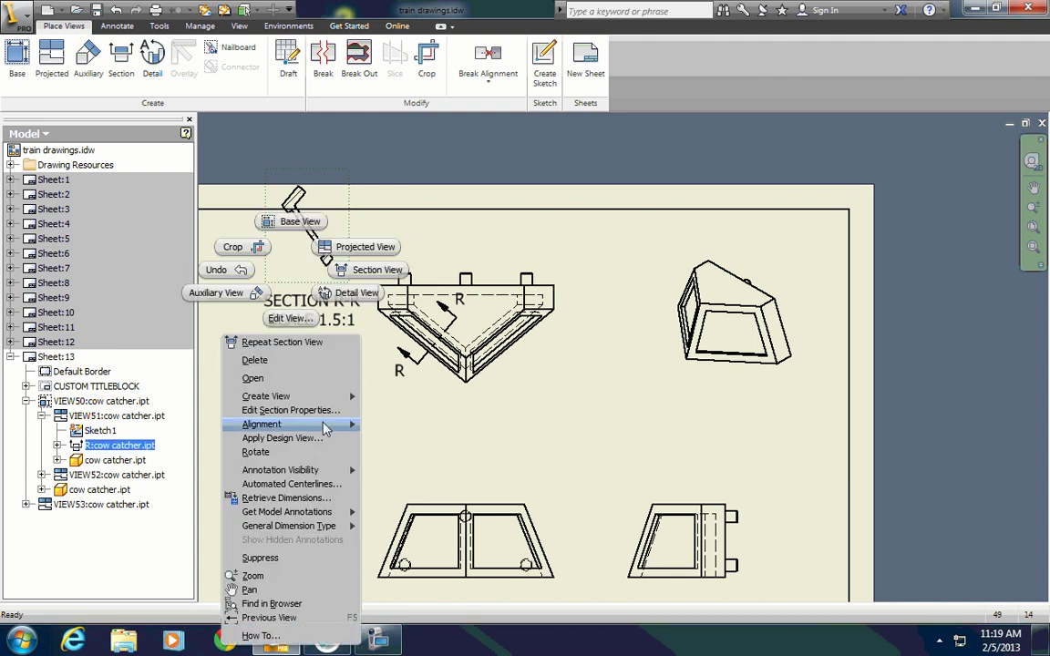
mouse_move(325, 426)
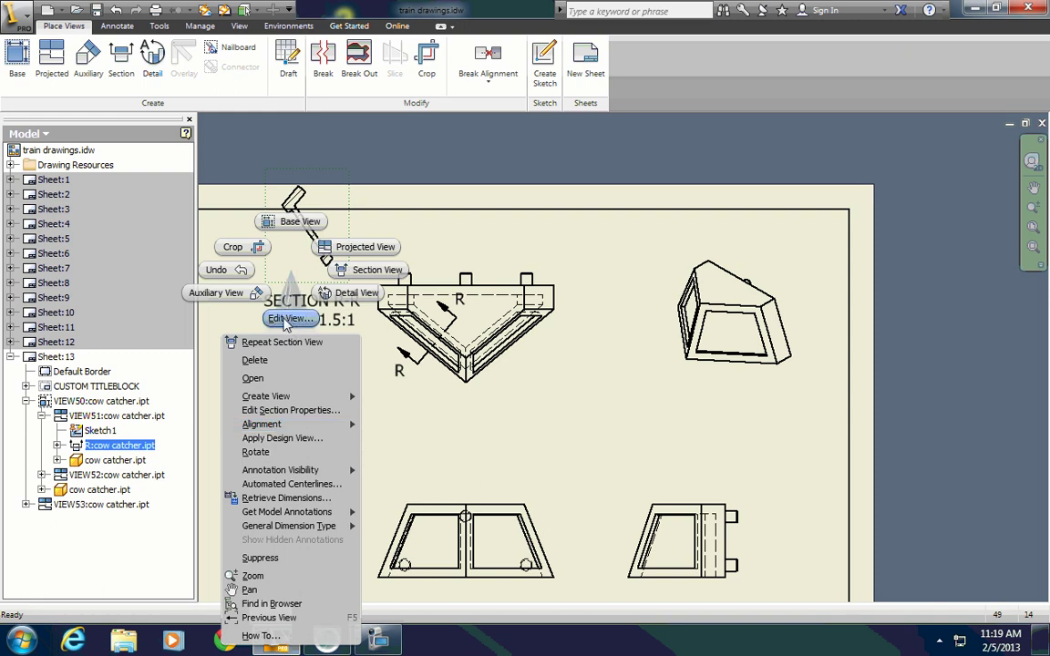
left_click(290, 283)
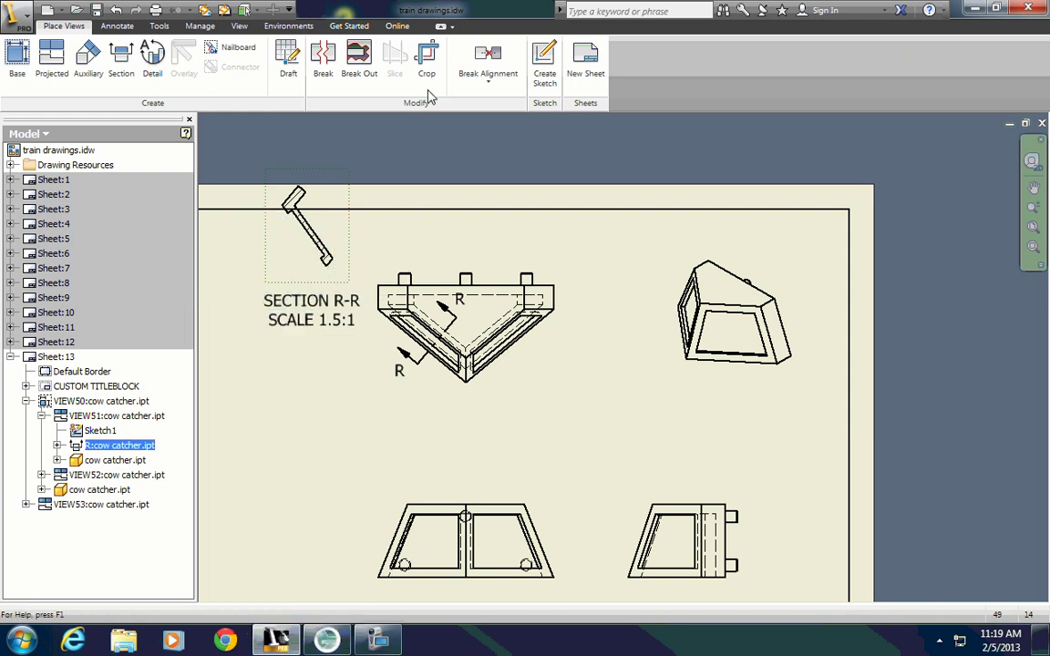
Step: Break section view R-R's alignment and move it down toward the sheet's left edge
left_click(484, 69)
left_click(476, 214)
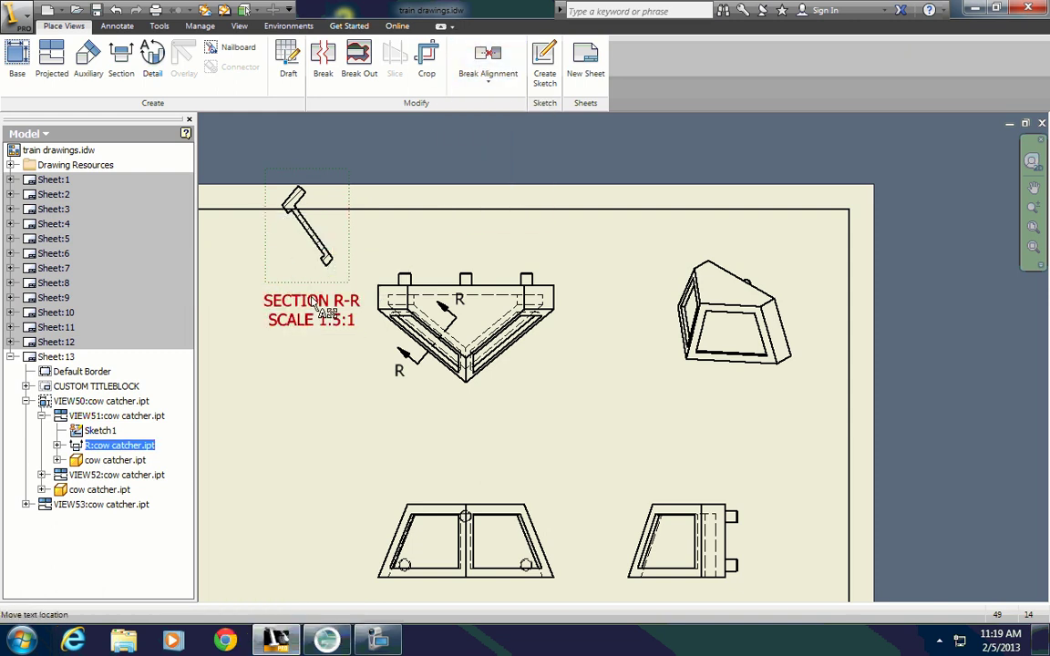
left_click_drag(312, 289, 258, 379)
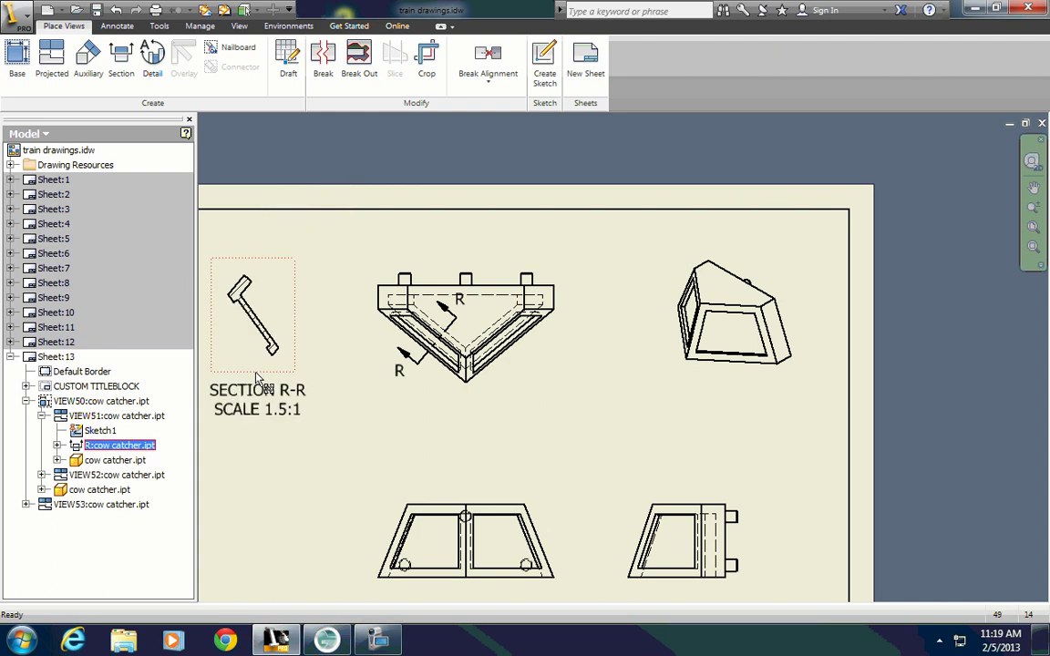
scroll(256, 378, "up", 2)
scroll(277, 368, "down", 2)
scroll(424, 375, "up", 1)
scroll(393, 366, "up", 2)
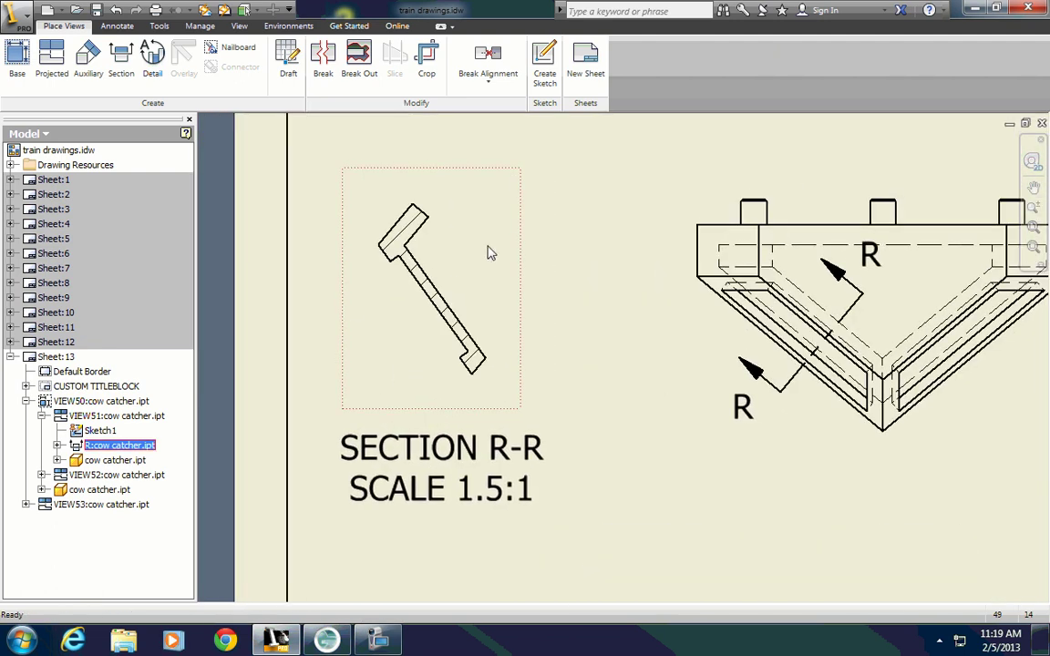
Step: Select section view R-R and bring up its context menu
right_click(403, 229)
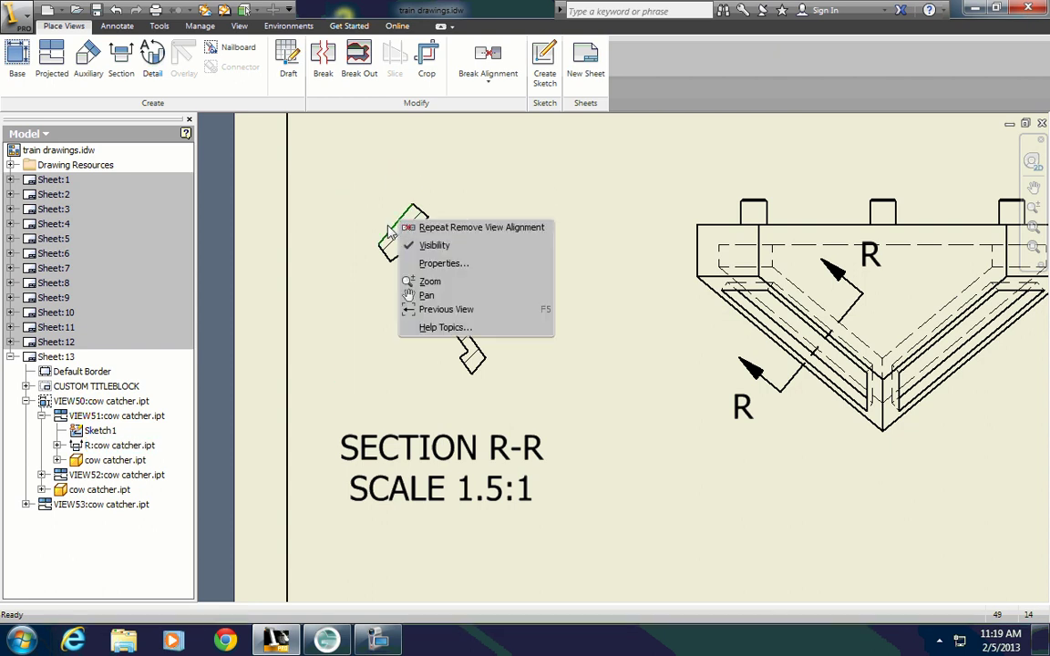
left_click(357, 212)
right_click(389, 225)
left_click(365, 242)
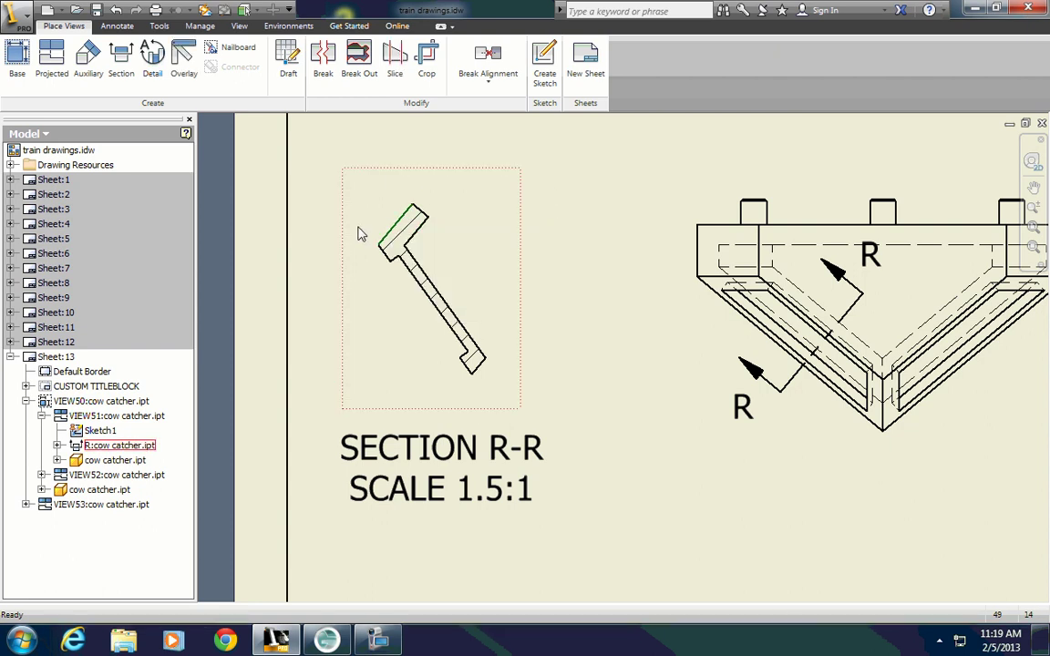
right_click(351, 258)
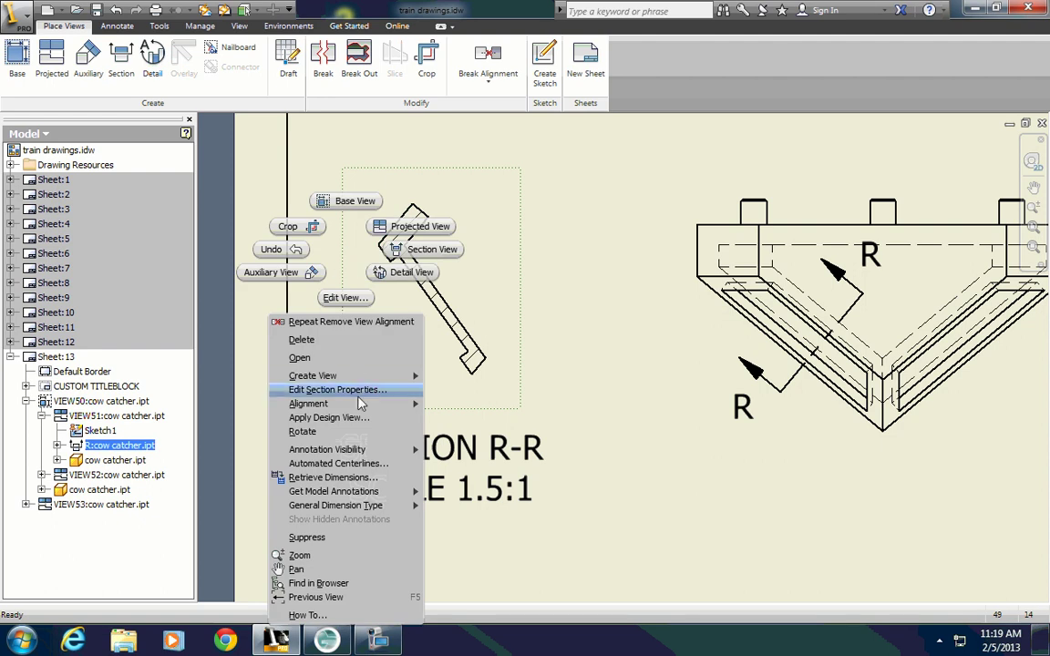
Step: Rotate section view R-R by Edge so its top edge lies Horizontal
left_click(327, 432)
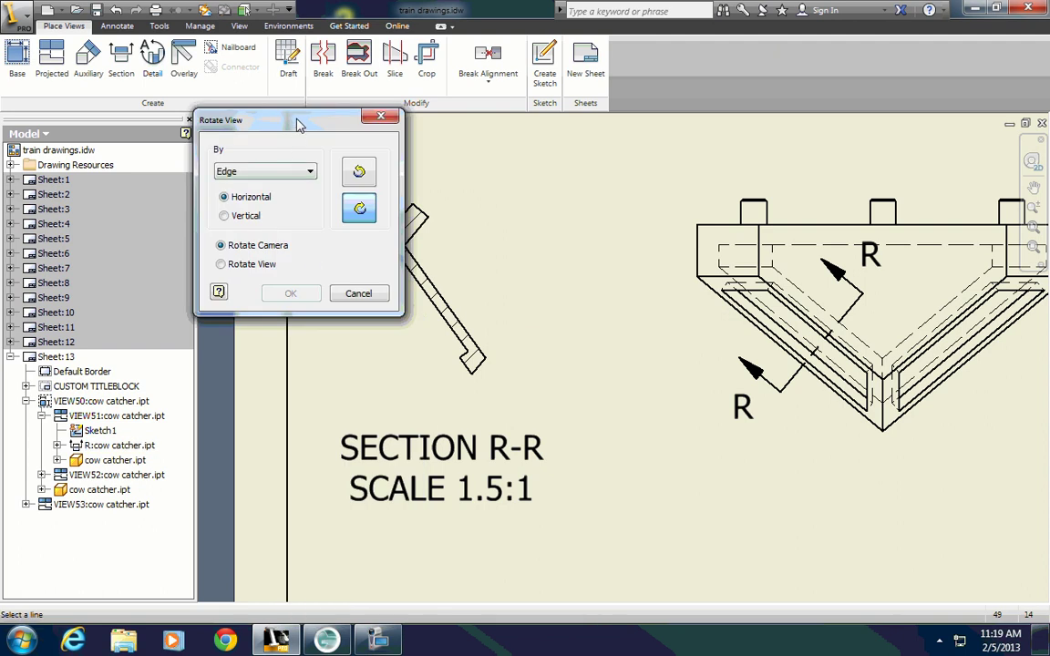
left_click_drag(269, 135, 122, 175)
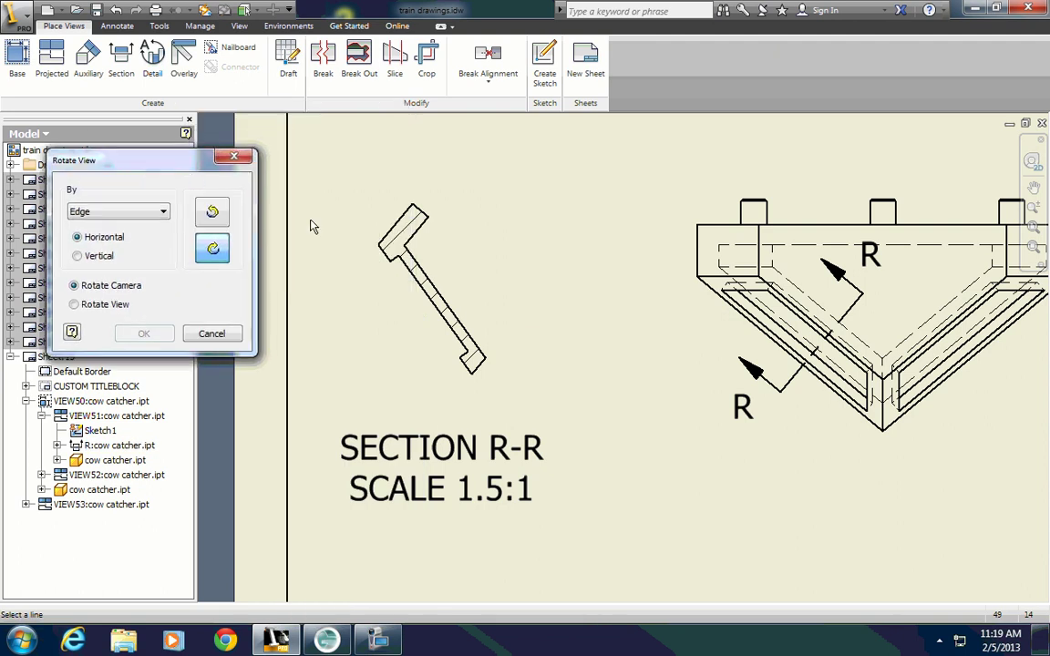
left_click(394, 233)
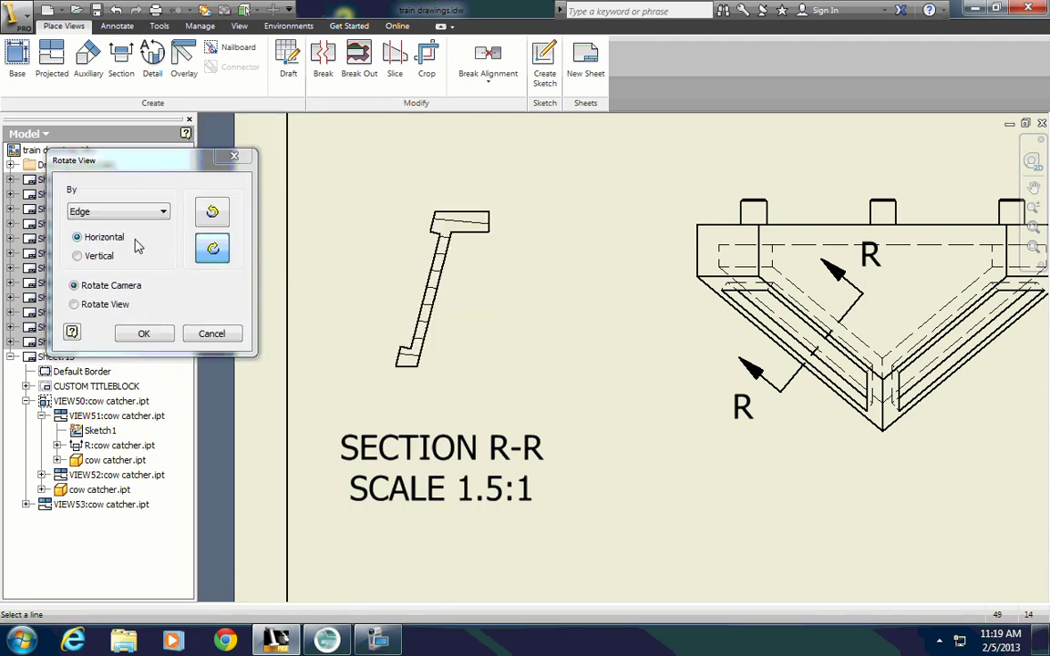